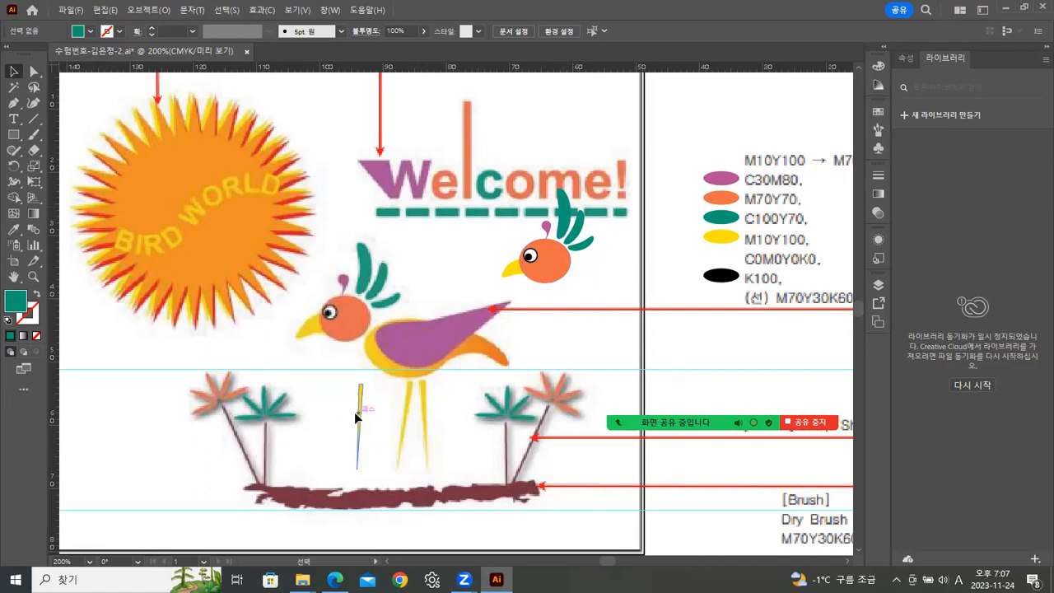
# Duplicate the bird's thin yellow leg and place the copy just beside the original.
pyautogui.moveTo(360, 415)
pyautogui.mouseDown()
pyautogui.moveTo(420, 416)
pyautogui.moveTo(367, 418)
pyautogui.mouseUp()
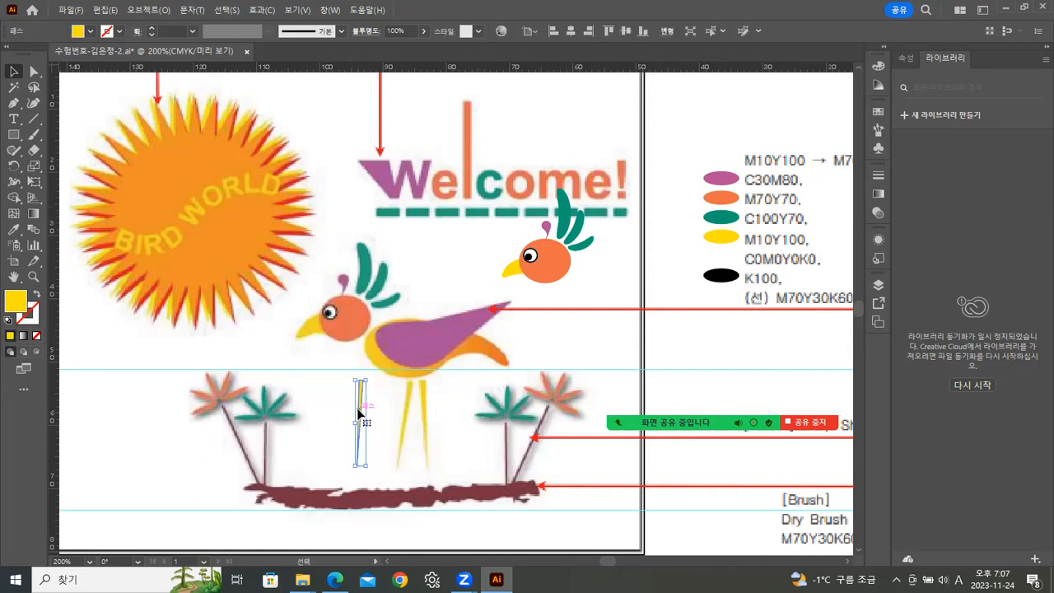
pyautogui.hotkey('ctrl', 'c')
pyautogui.hotkey('ctrl', 'v')
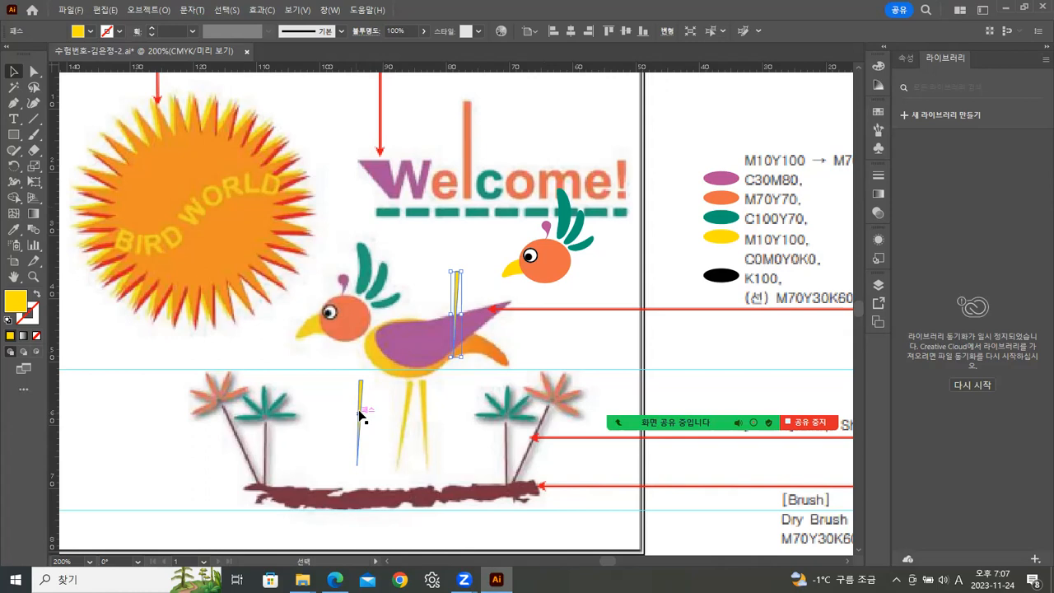
pyautogui.moveTo(449, 314); pyautogui.dragTo(345, 407)
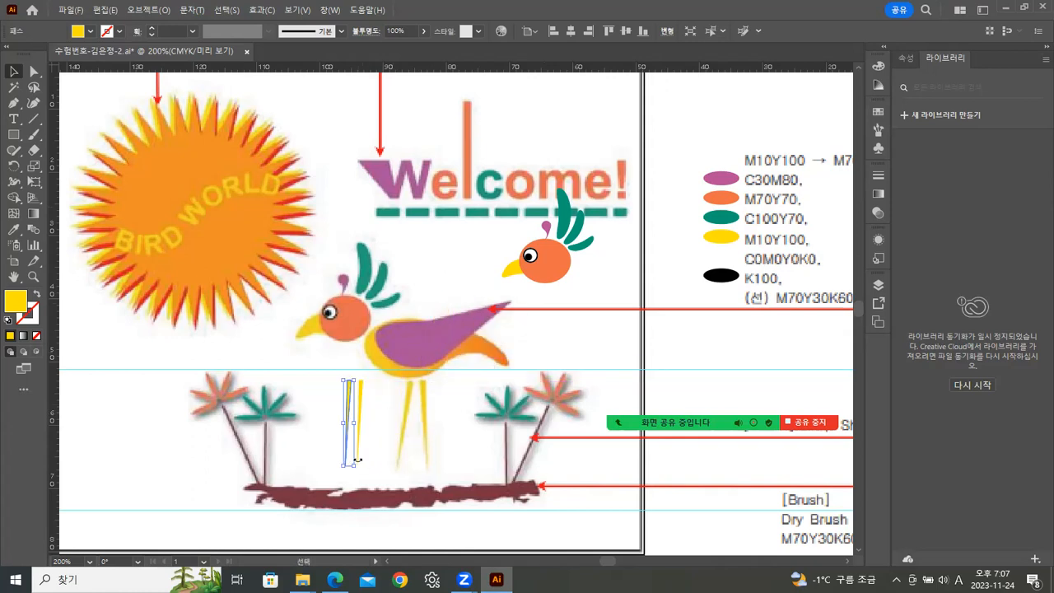
pyautogui.moveTo(350, 470); pyautogui.dragTo(363, 465)
pyautogui.click(464, 406)
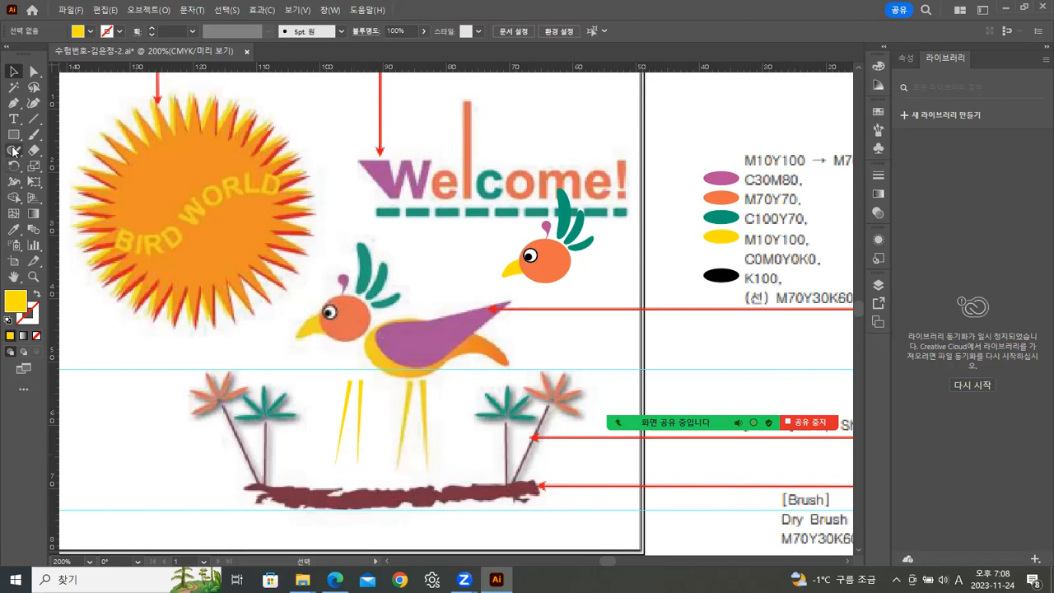
# Draw a teardrop-shaped tail feather with the Pen tool, from a point right of the bird's tail curving down and back.
pyautogui.moveTo(13, 134); pyautogui.dragTo(45, 167)
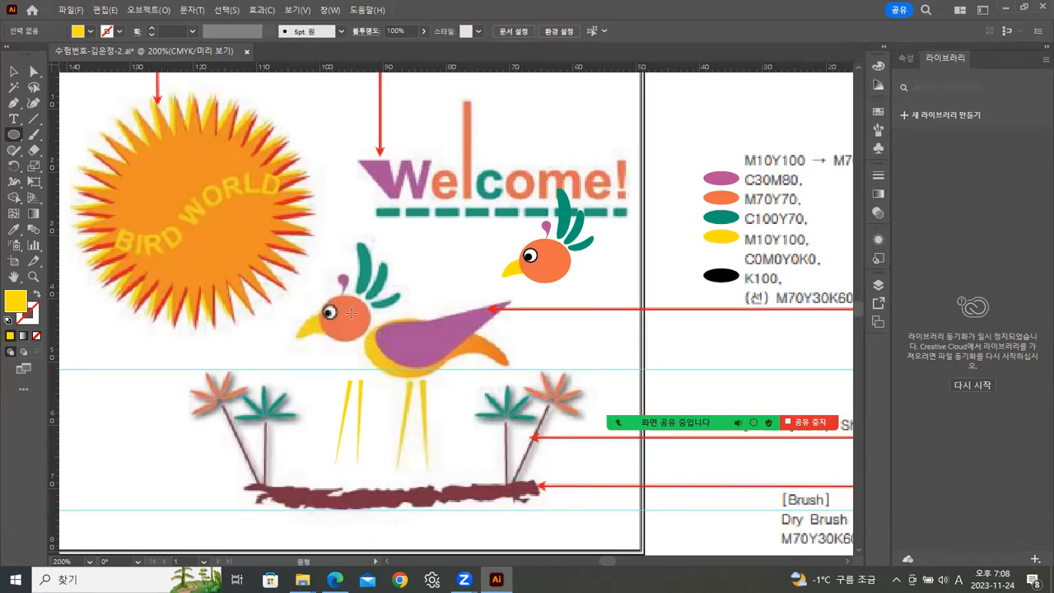
pyautogui.click(14, 103)
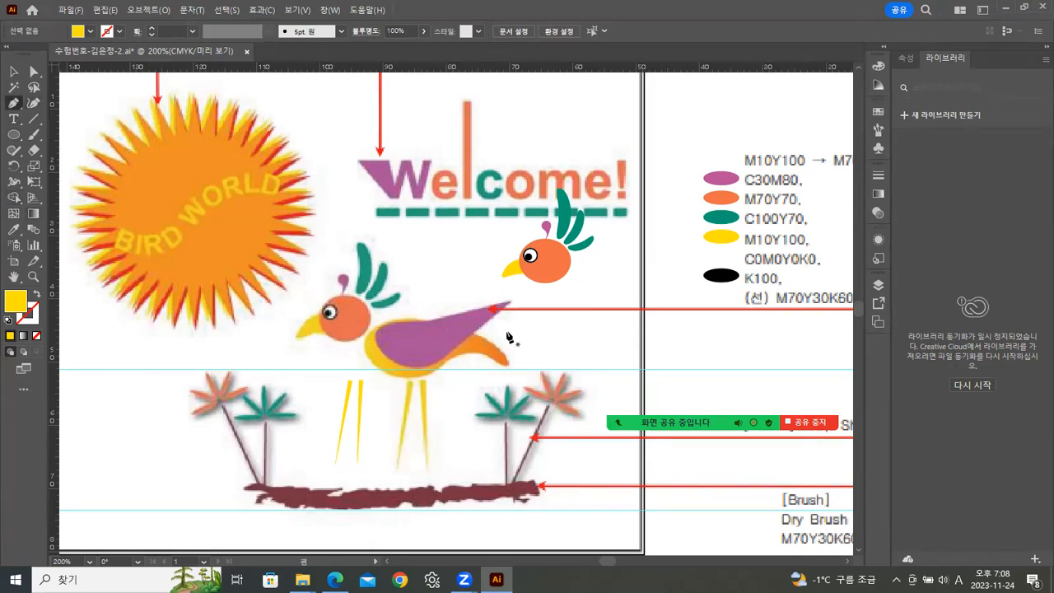
pyautogui.click(685, 306)
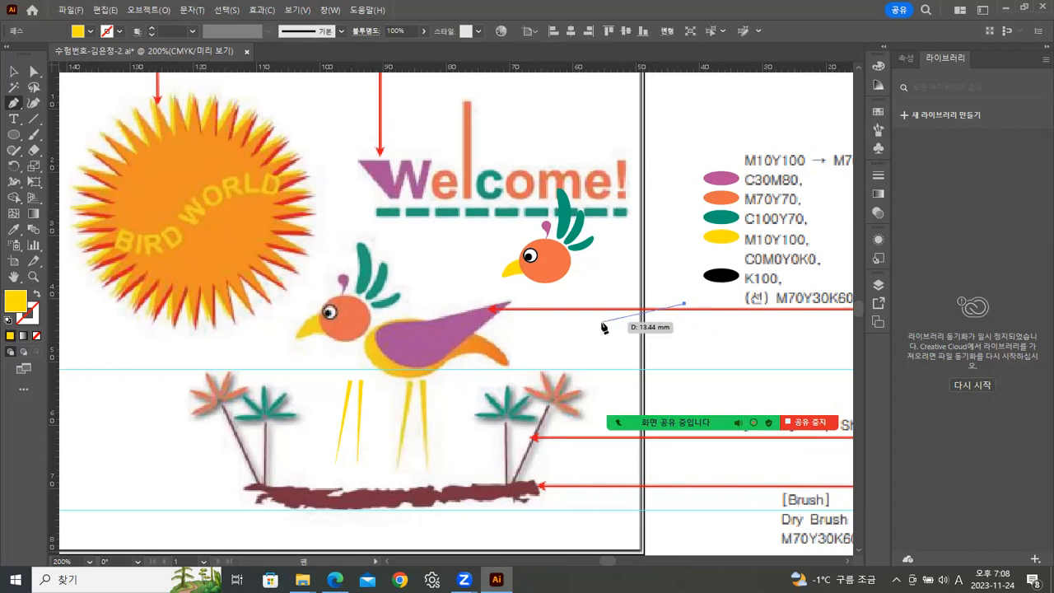
pyautogui.moveTo(602, 322); pyautogui.dragTo(587, 369)
pyautogui.moveTo(645, 391); pyautogui.dragTo(647, 383)
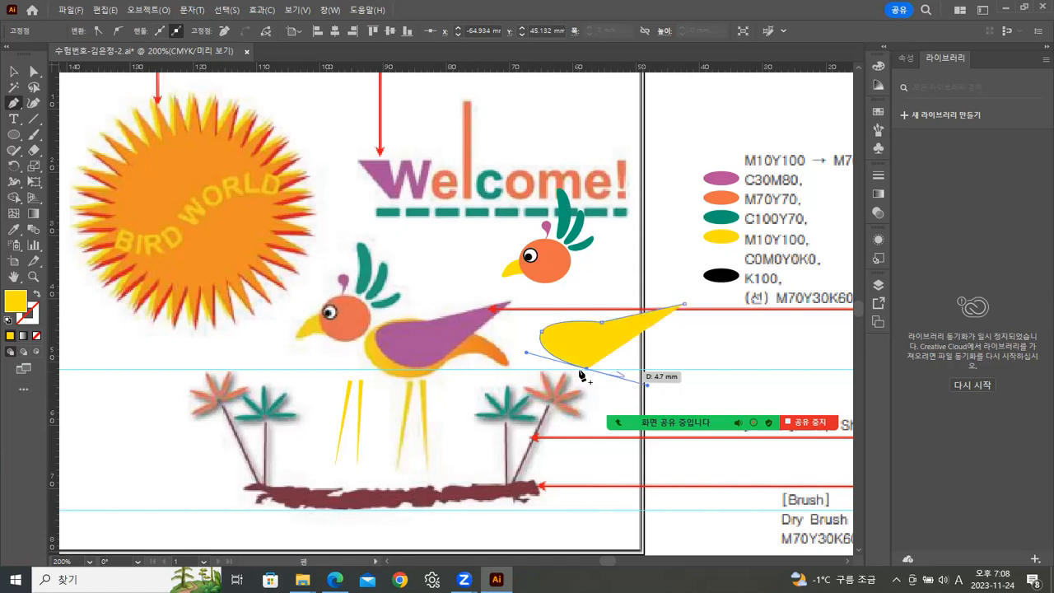
pyautogui.moveTo(587, 373); pyautogui.dragTo(687, 305)
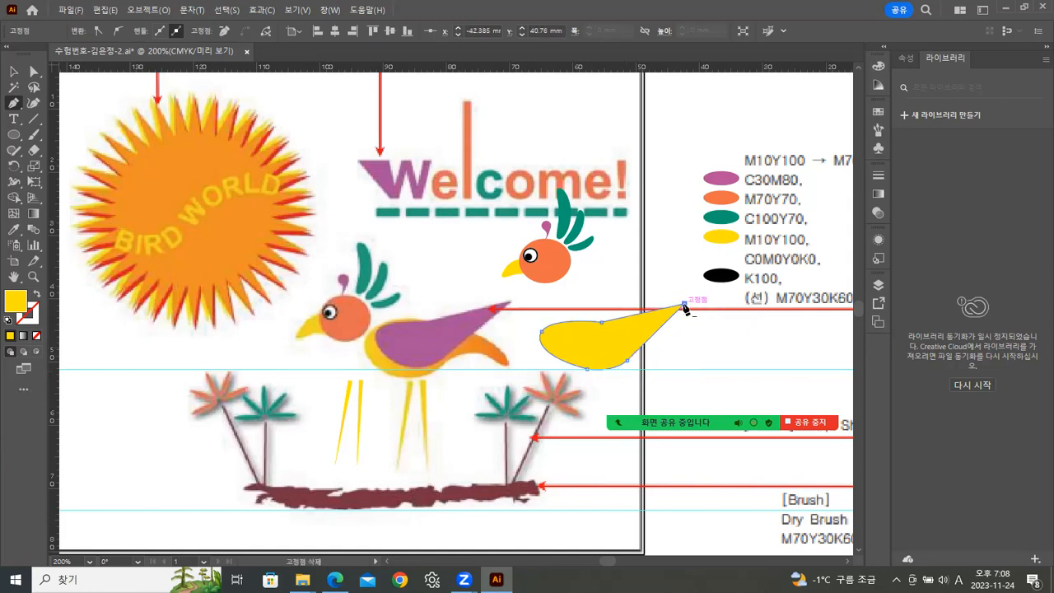
# Fill the tail feather with the C30M80 purple using the Eyedropper and nudge it slightly into place.
pyautogui.click(15, 231)
pyautogui.click(715, 176)
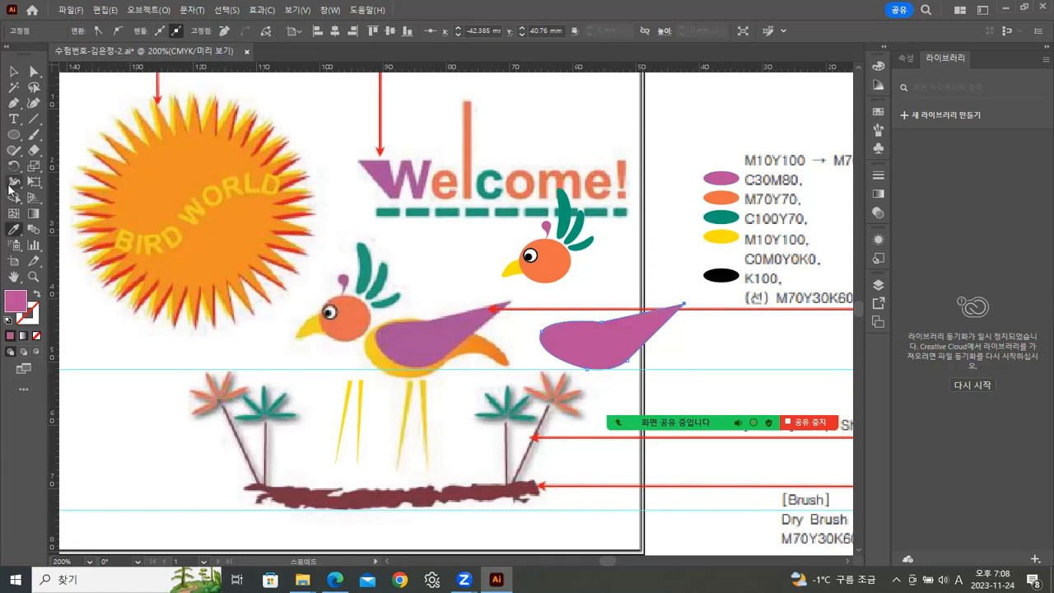
pyautogui.click(13, 72)
pyautogui.click(733, 329)
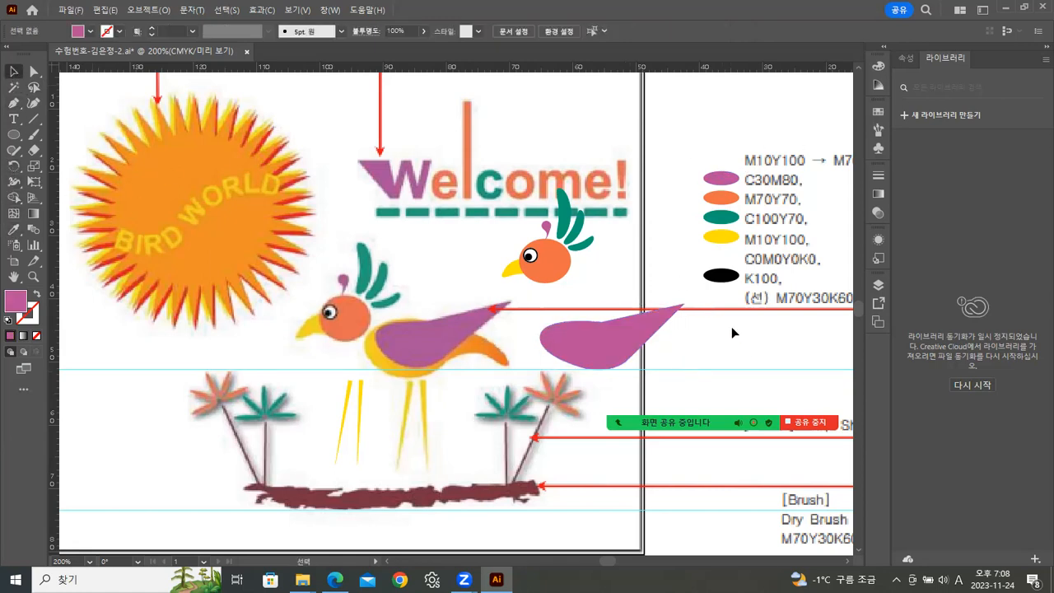
pyautogui.moveTo(587, 345); pyautogui.dragTo(578, 338)
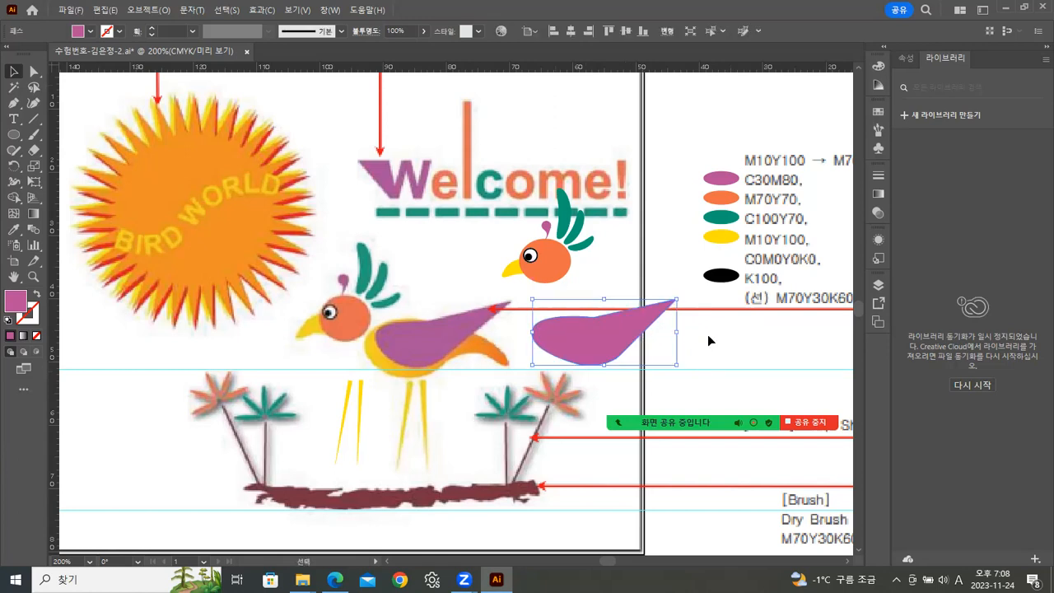
# Draw a trial wing from an ellipse with a flattened top and a Pen-drawn triangle below the bird.
pyautogui.click(13, 134)
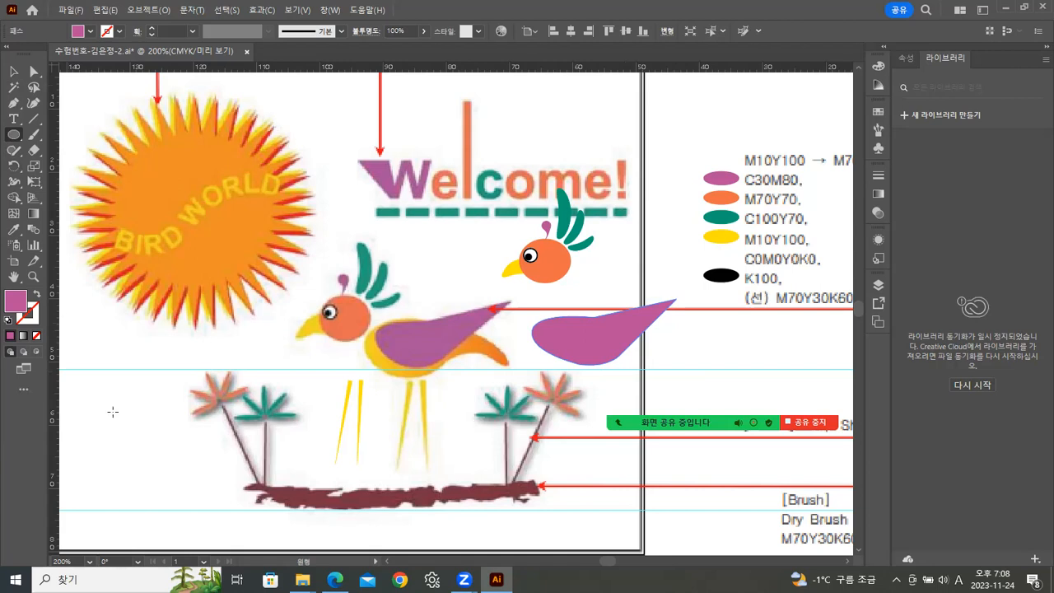
pyautogui.moveTo(88, 395); pyautogui.dragTo(166, 458)
pyautogui.click(33, 71)
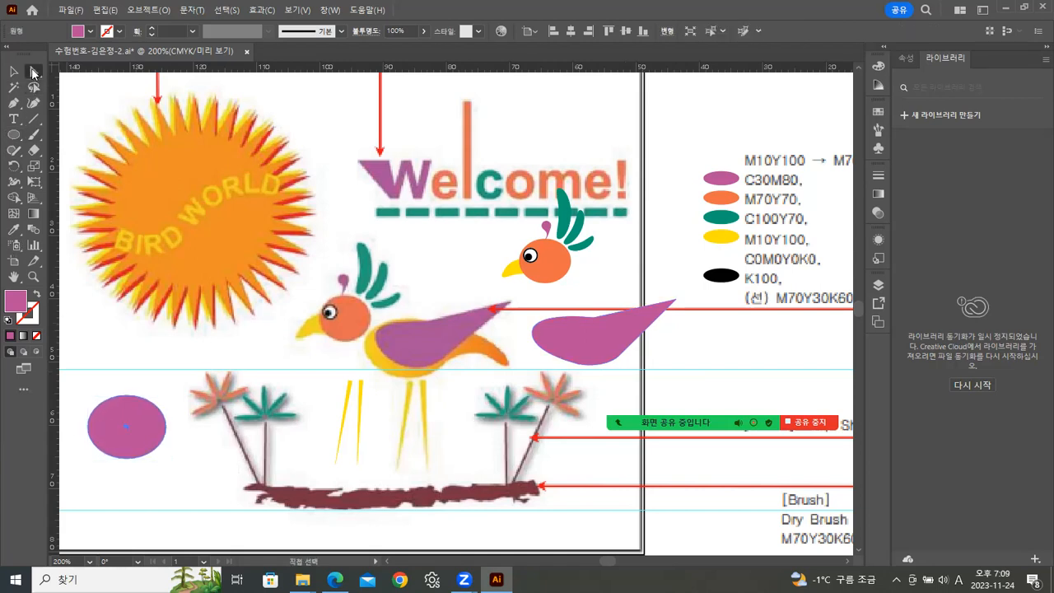
pyautogui.click(127, 401)
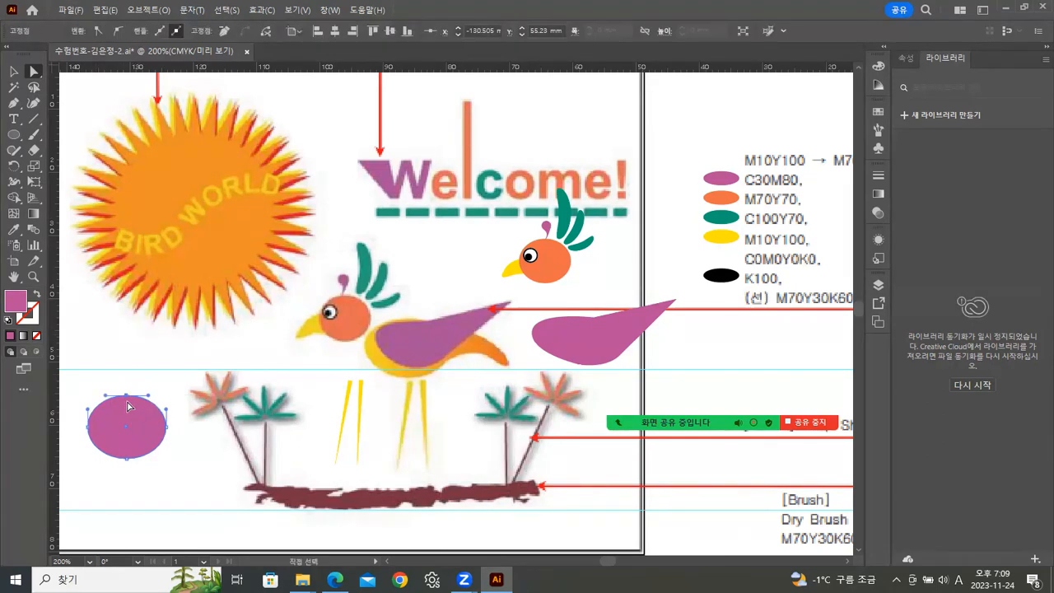
pyautogui.moveTo(127, 401); pyautogui.dragTo(127, 414)
pyautogui.click(14, 72)
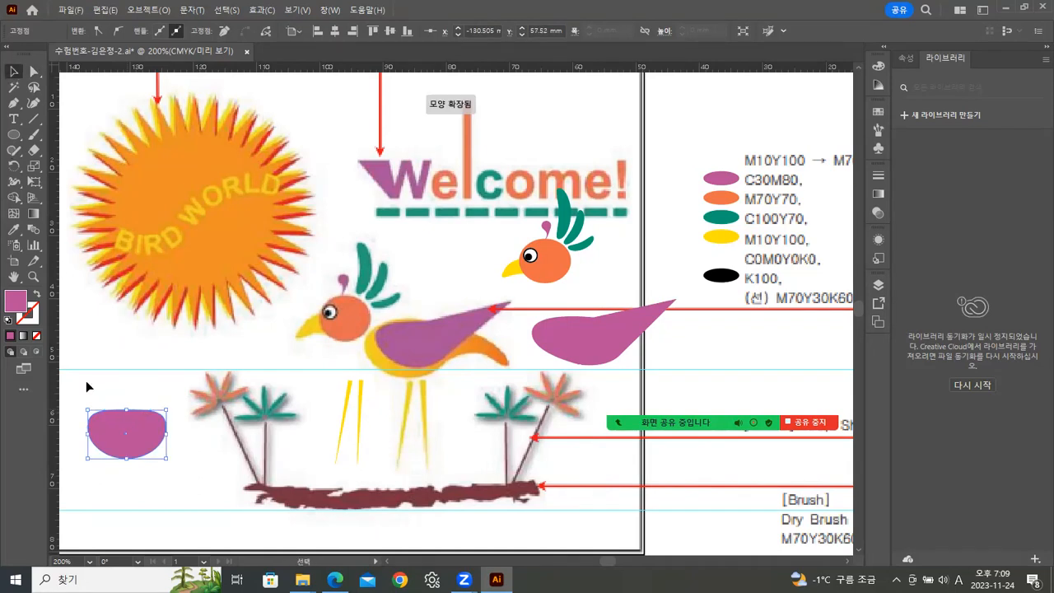
pyautogui.click(93, 313)
pyautogui.click(14, 103)
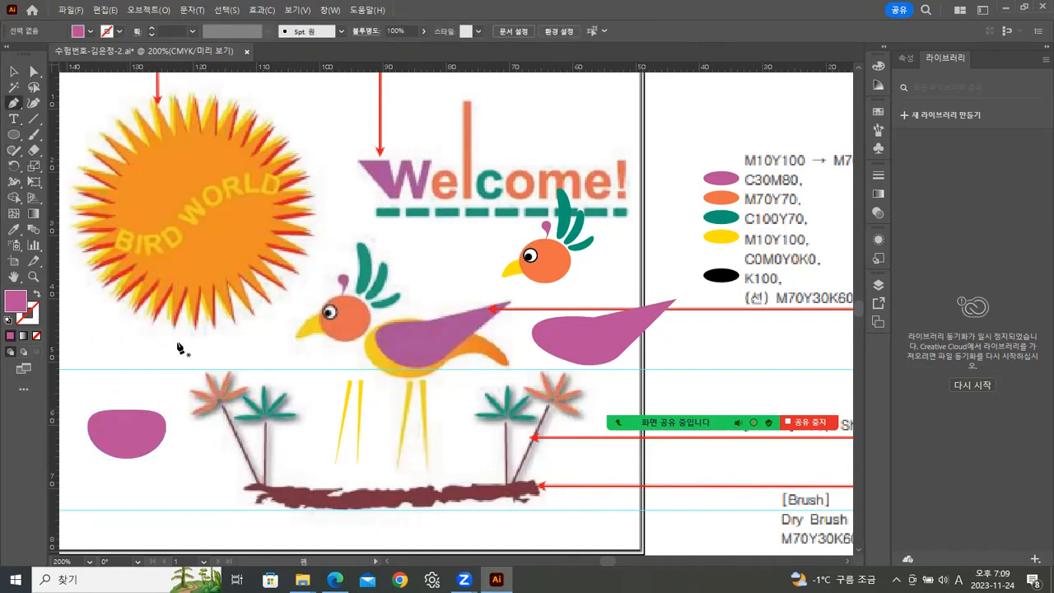
pyautogui.click(115, 409)
pyautogui.click(217, 381)
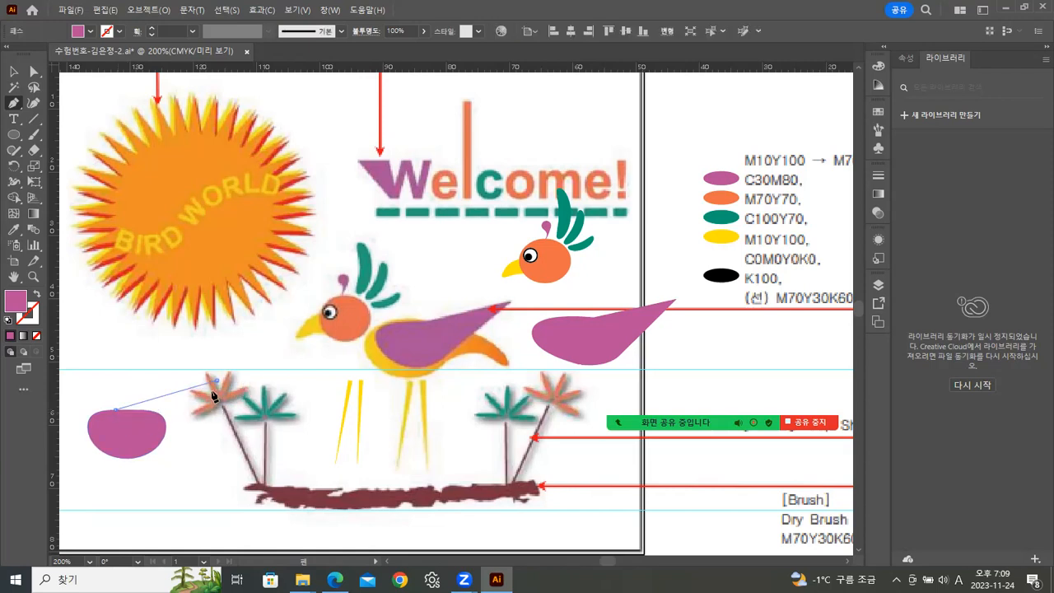
pyautogui.click(162, 441)
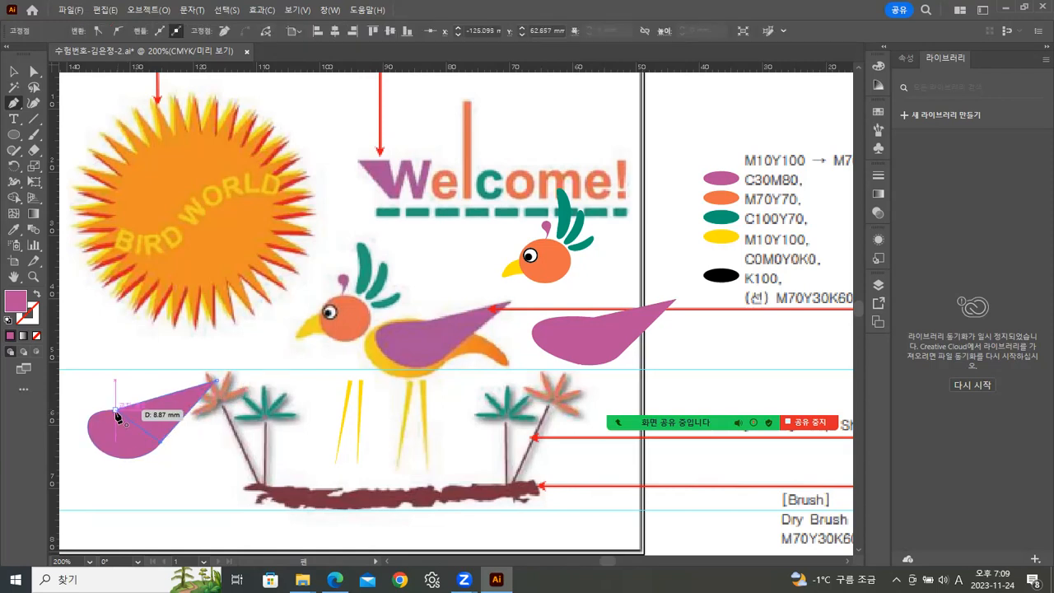
pyautogui.click(17, 73)
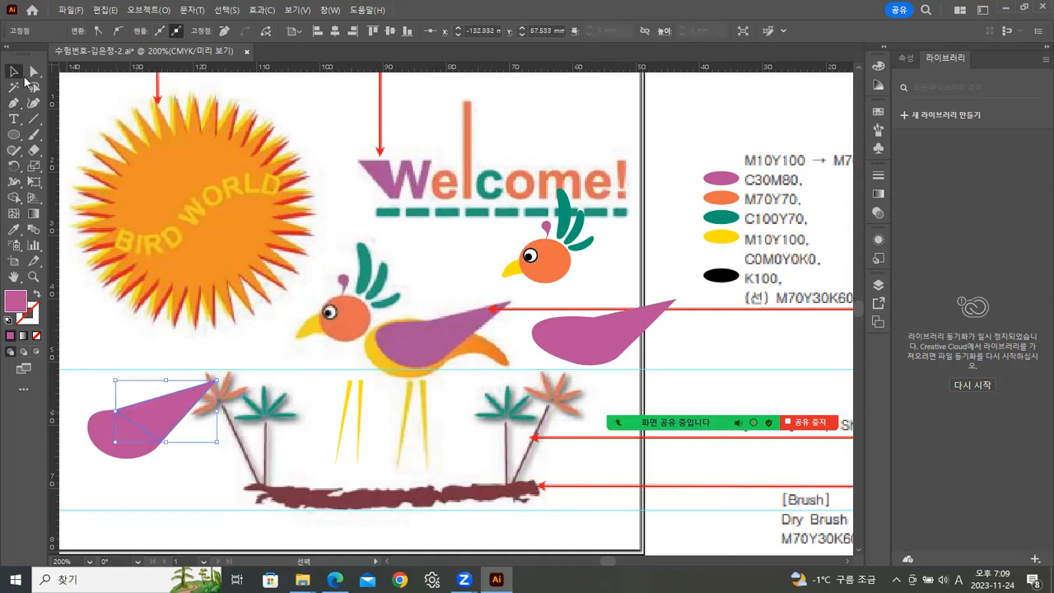
# Rearrange the trial ellipse and triangle, then delete both shapes.
pyautogui.click(89, 405)
pyautogui.moveTo(165, 472); pyautogui.dragTo(165, 495)
pyautogui.click(165, 496)
pyautogui.click(114, 439)
pyautogui.moveTo(88, 434); pyautogui.dragTo(78, 433)
pyautogui.click(176, 506)
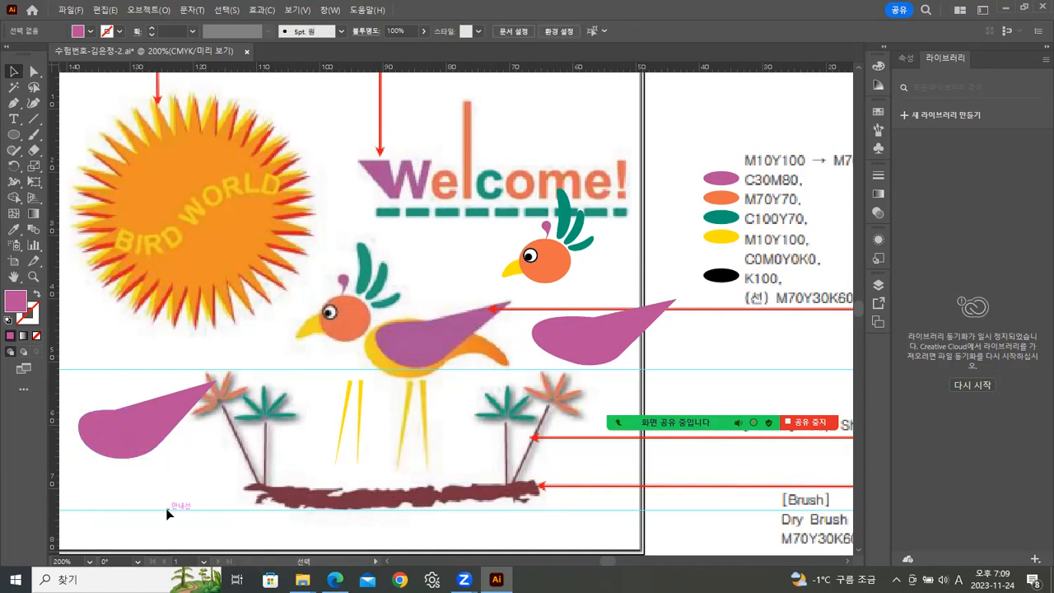
pyautogui.click(132, 434)
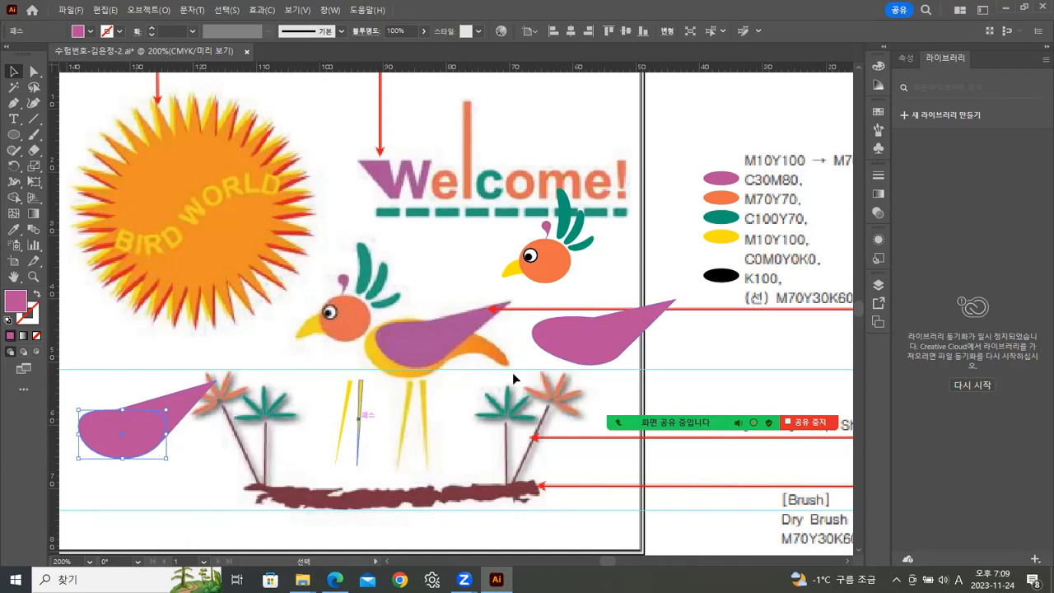
pyautogui.click(176, 448)
pyautogui.click(153, 439)
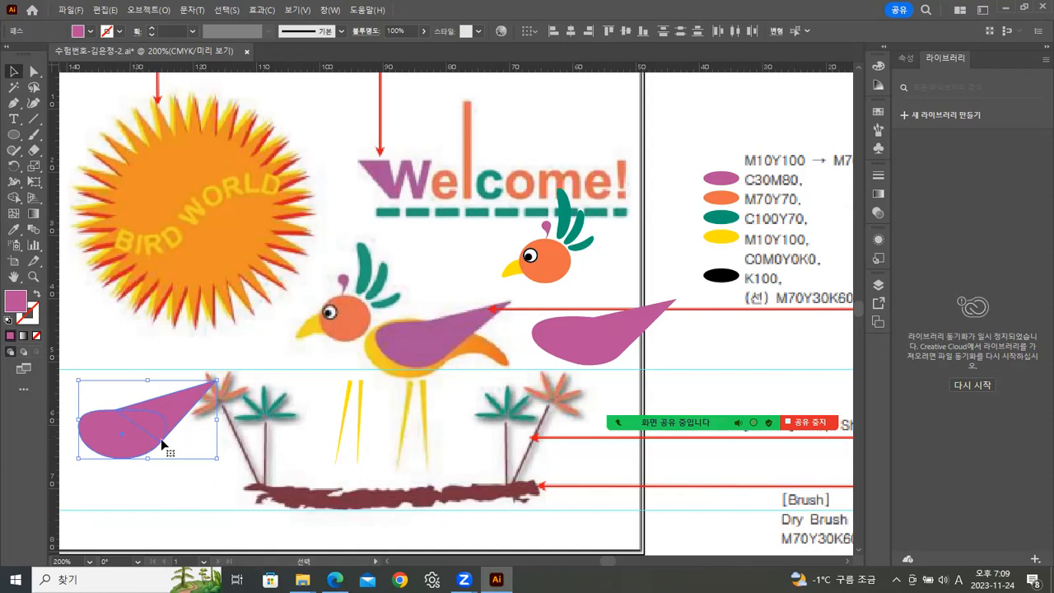
pyautogui.press('Delete')
# Draw a second feather shape over the tail with the Pen tool, curving forward from the tail's lower tip.
pyautogui.click(576, 347)
pyautogui.click(757, 369)
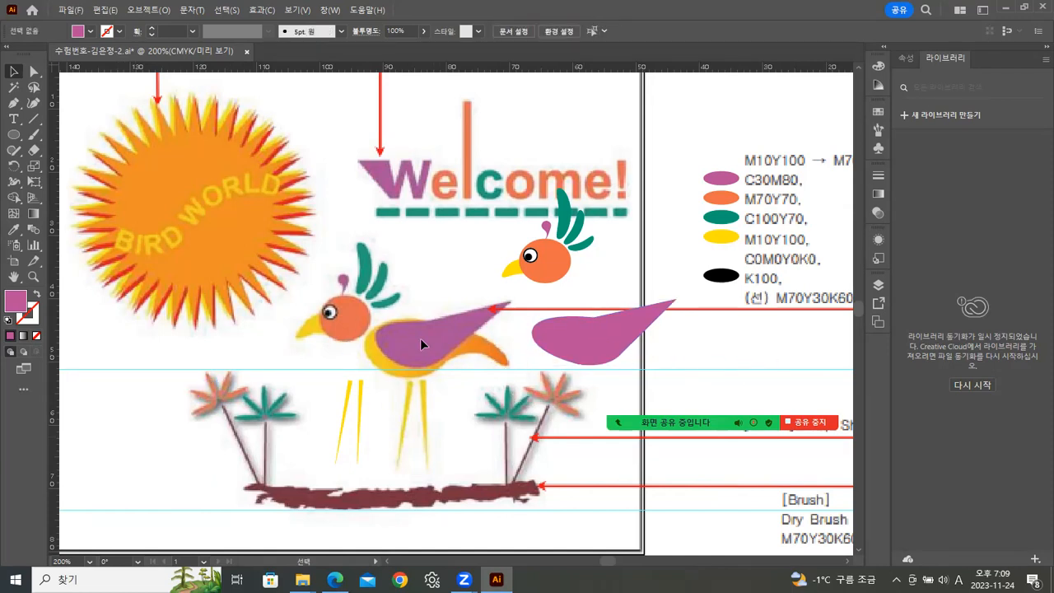
pyautogui.click(14, 103)
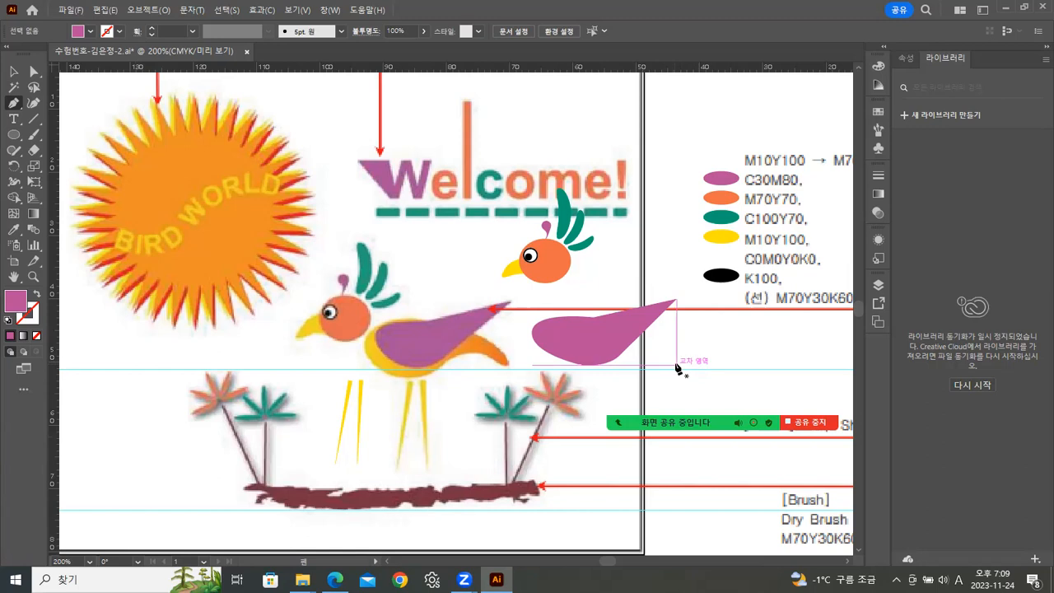
pyautogui.moveTo(676, 361); pyautogui.dragTo(682, 356)
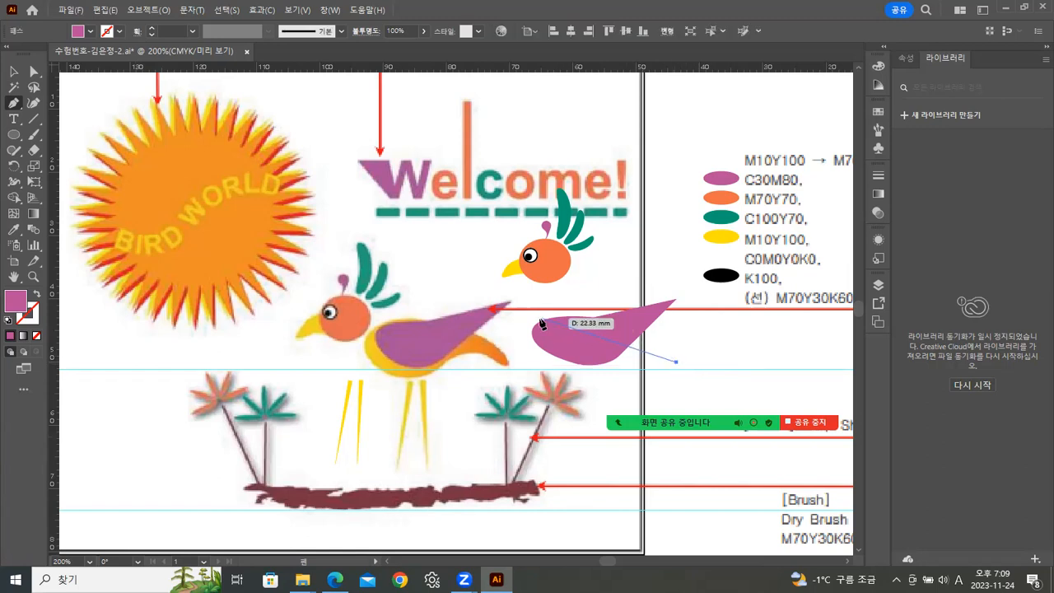
pyautogui.moveTo(542, 318); pyautogui.dragTo(473, 338)
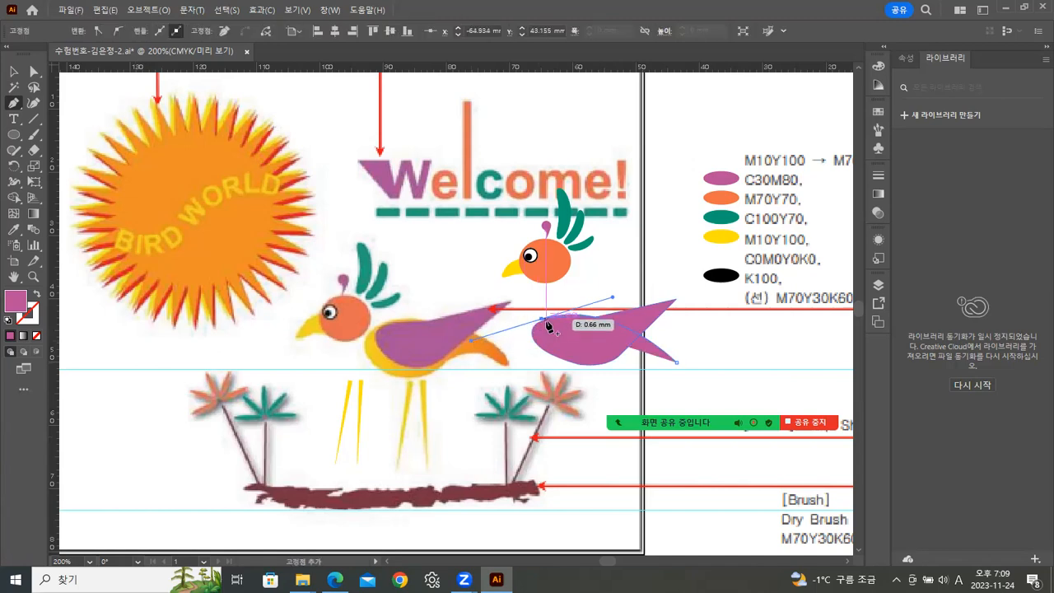
pyautogui.moveTo(543, 324); pyautogui.dragTo(657, 360)
pyautogui.click(615, 370)
pyautogui.moveTo(667, 368); pyautogui.dragTo(687, 379)
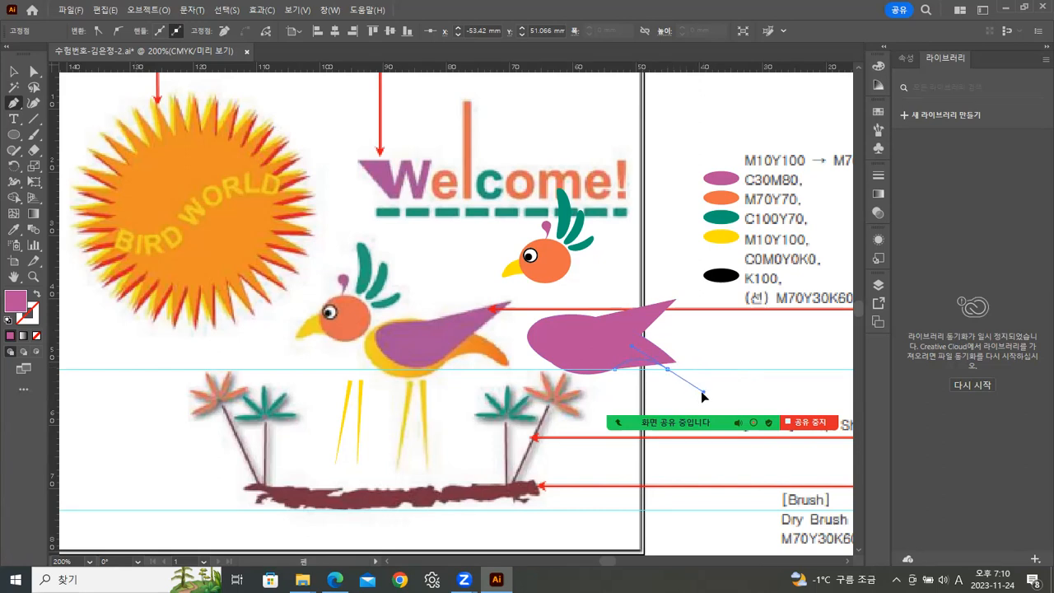
# Undo the last anchor point and close the second feather shape at its lower tip.
pyautogui.moveTo(695, 394); pyautogui.dragTo(694, 394)
pyautogui.hotkey('ctrl', 'z')
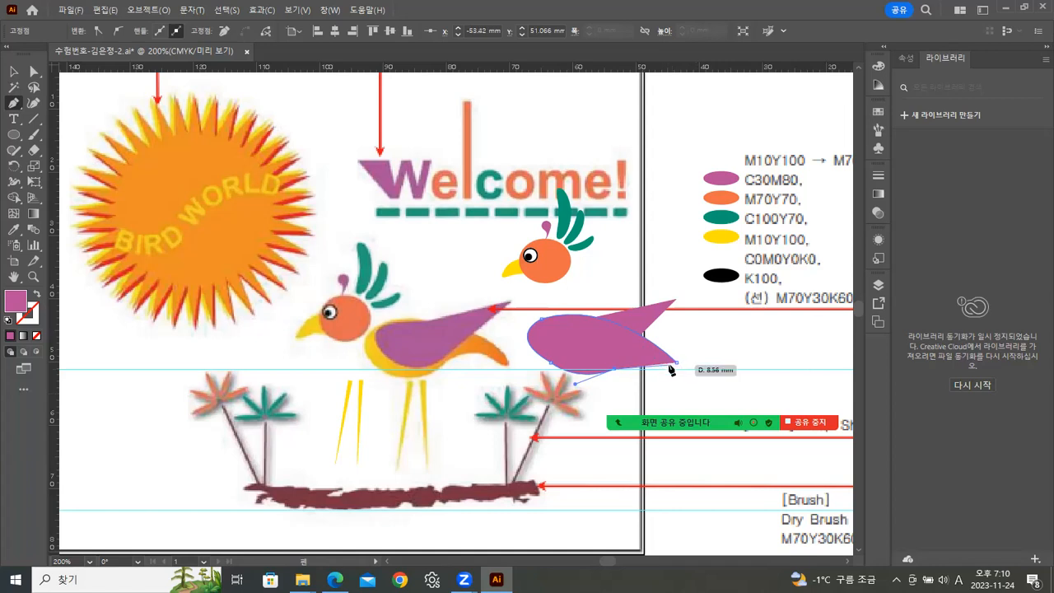
pyautogui.click(673, 367)
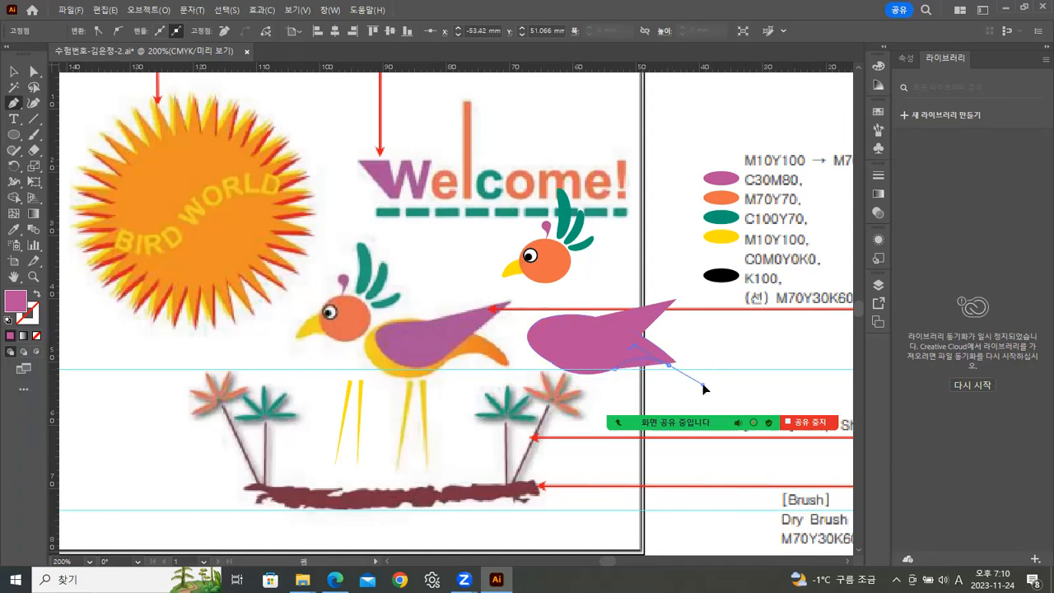
pyautogui.moveTo(700, 383); pyautogui.dragTo(660, 344)
pyautogui.click(675, 364)
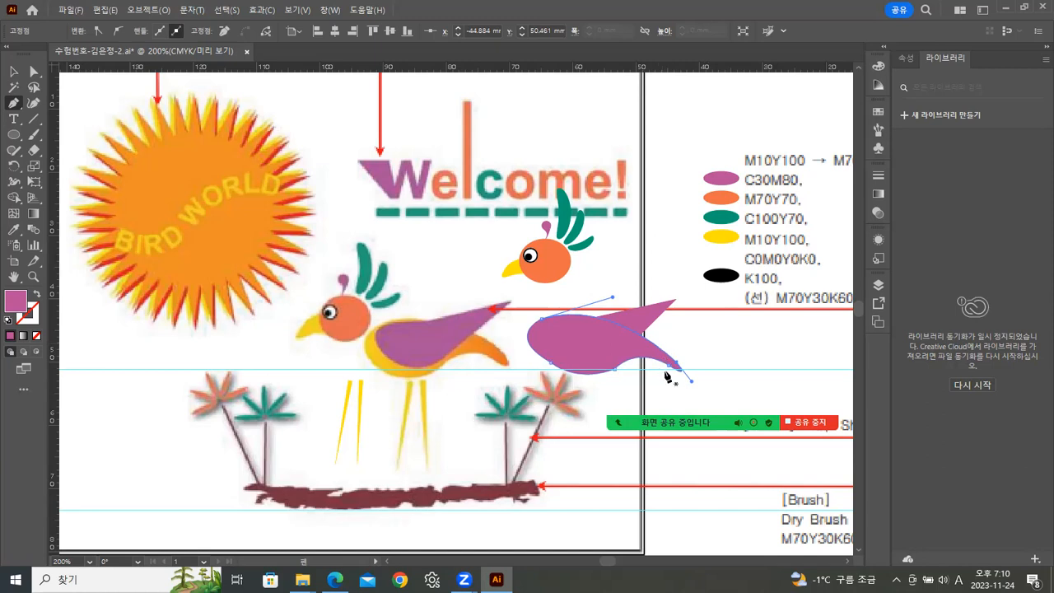
pyautogui.click(14, 71)
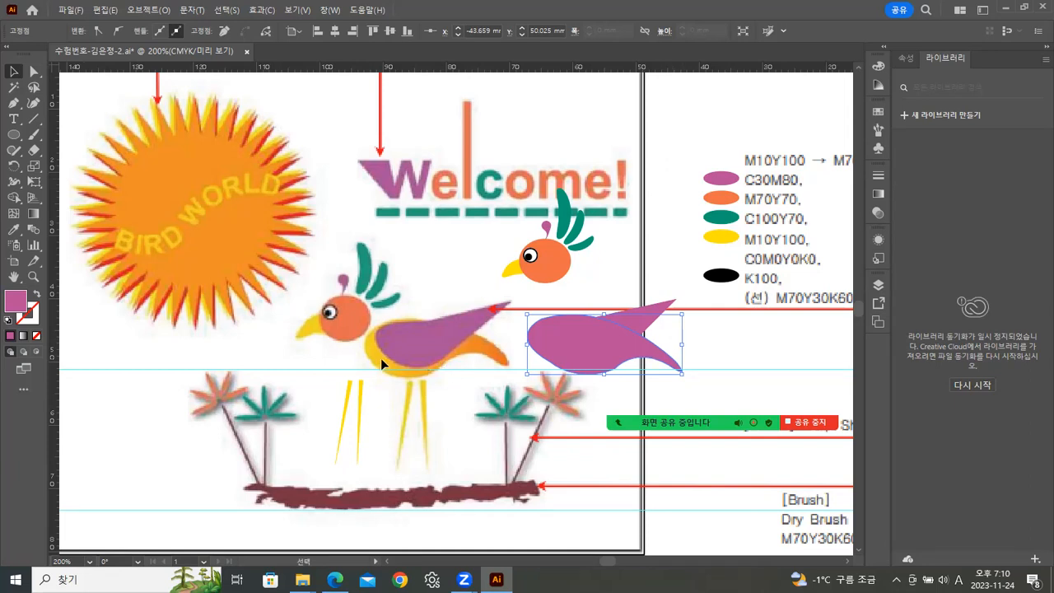
# Fill the second feather with the M70Y70 orange using the Eyedropper and open the Gradient panel.
pyautogui.click(14, 229)
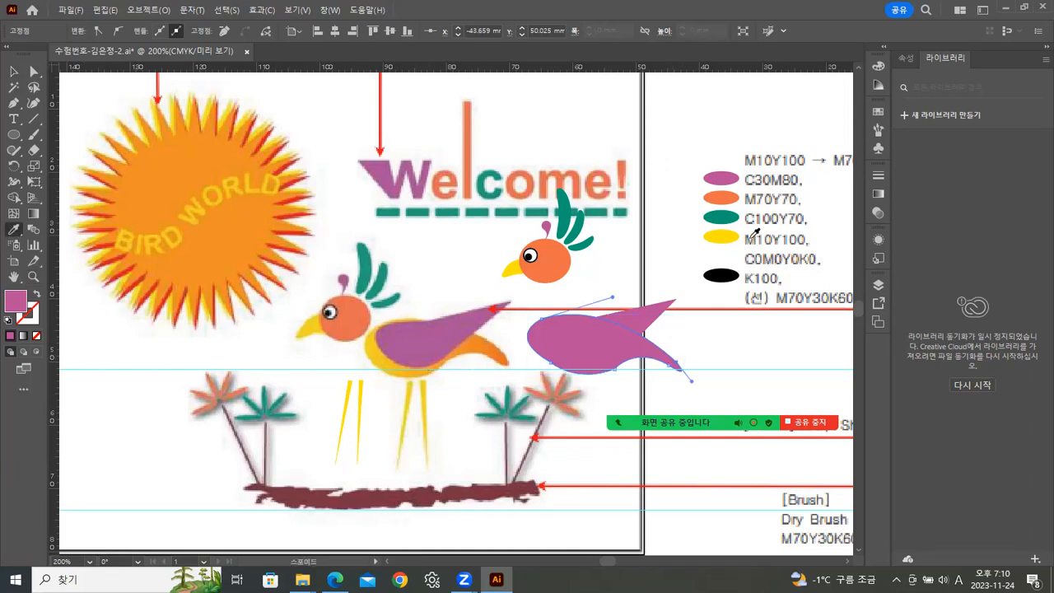
pyautogui.click(721, 198)
pyautogui.click(14, 72)
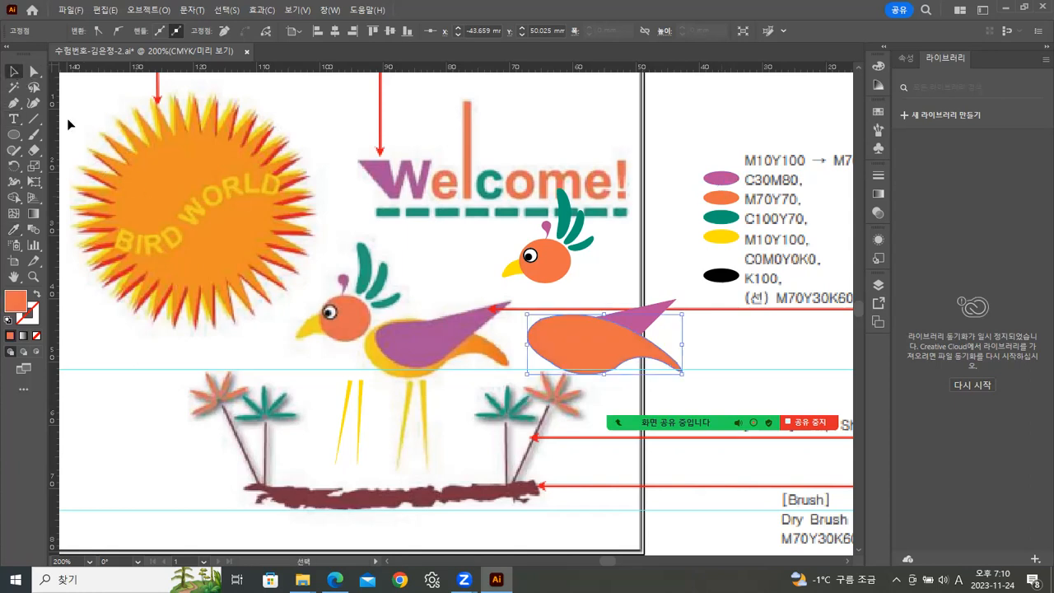
pyautogui.click(876, 193)
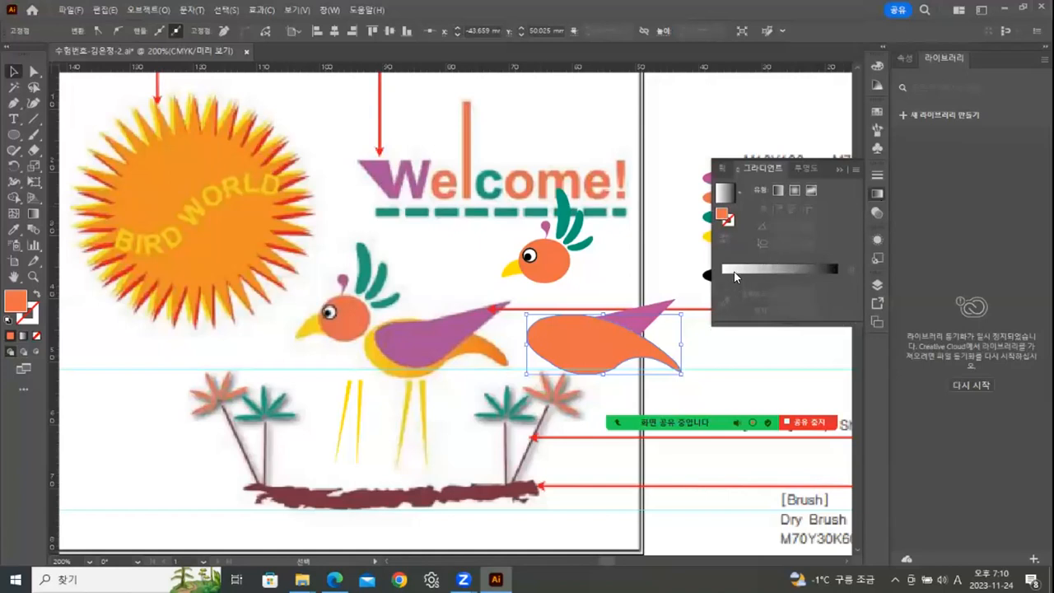
# Apply a yellow-to-orange gradient swatch to the second feather and remove the extra gradient stops, leaving two.
pyautogui.click(878, 111)
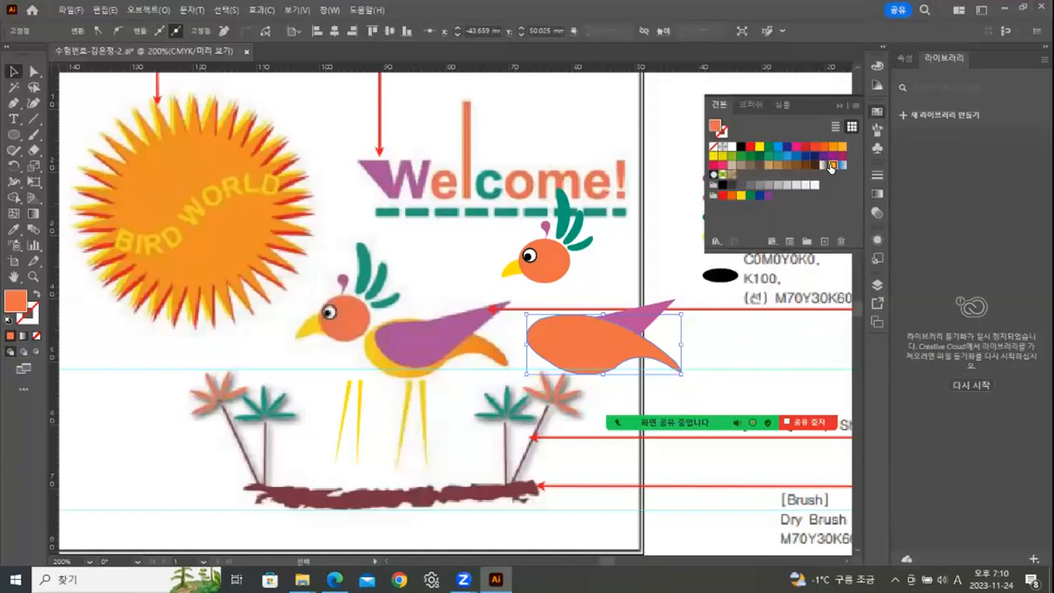
pyautogui.click(831, 166)
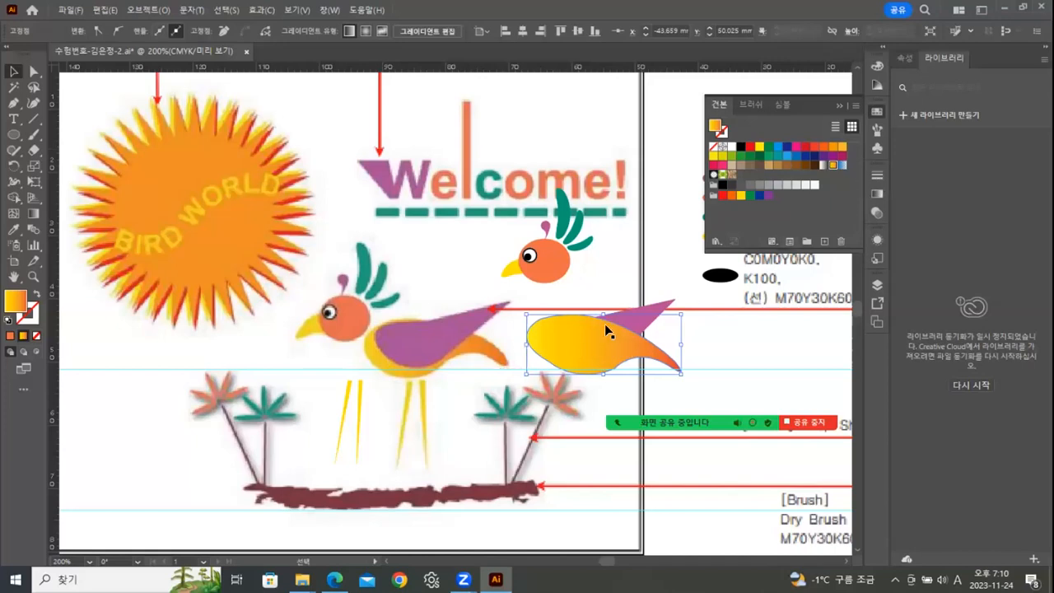
pyautogui.click(875, 177)
pyautogui.click(877, 195)
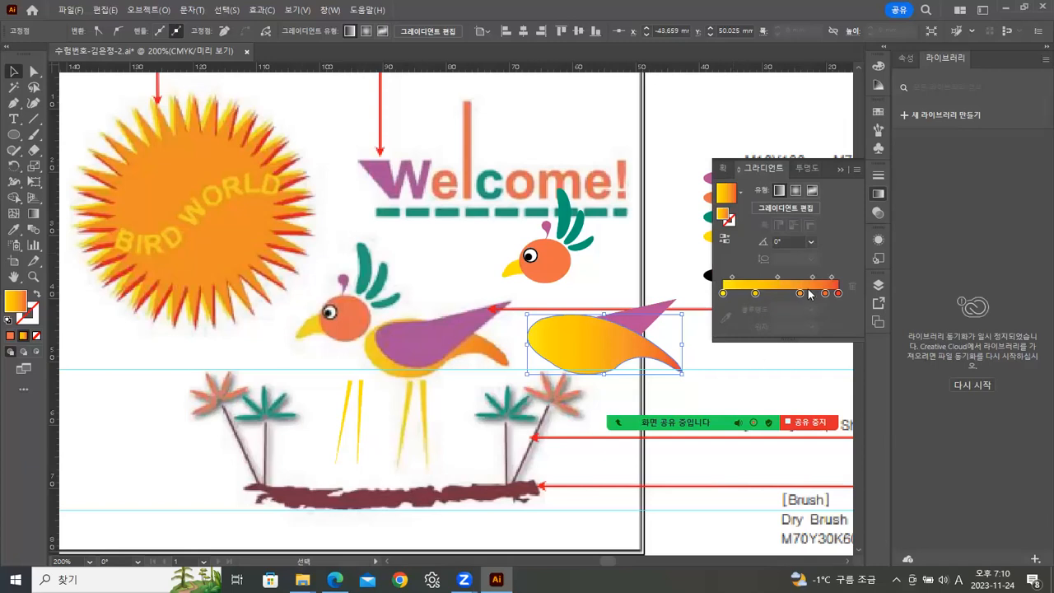
pyautogui.moveTo(826, 294); pyautogui.dragTo(819, 332)
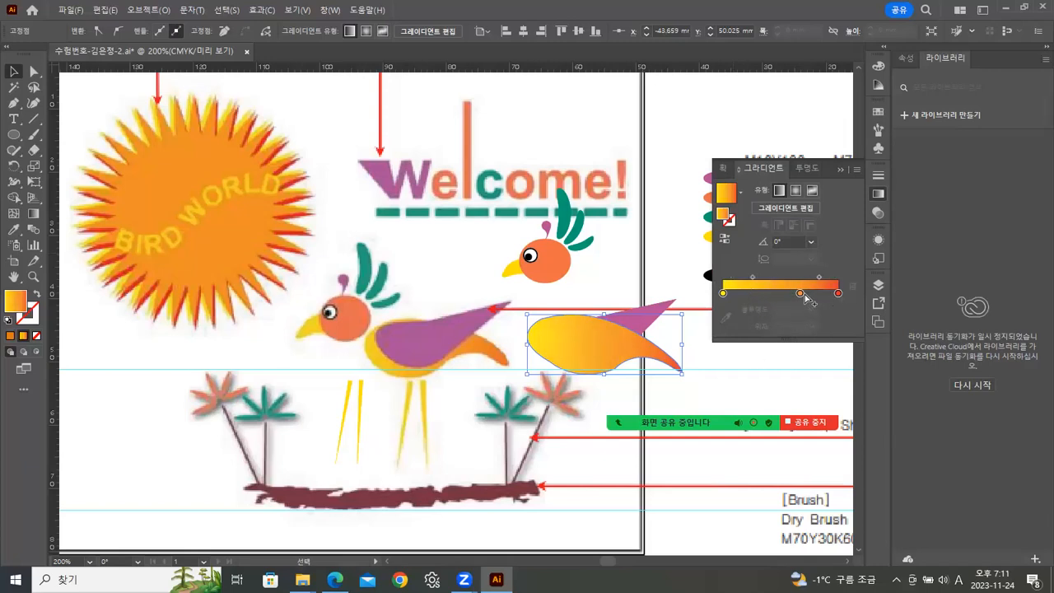
pyautogui.moveTo(800, 294); pyautogui.dragTo(802, 347)
pyautogui.moveTo(766, 276); pyautogui.dragTo(783, 277)
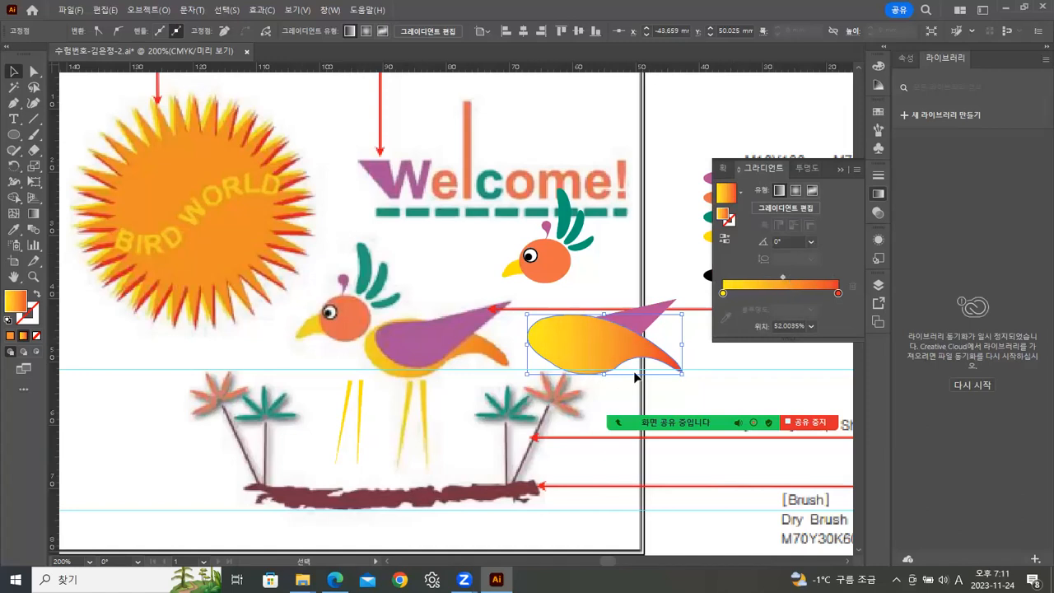
pyautogui.doubleClick(838, 294)
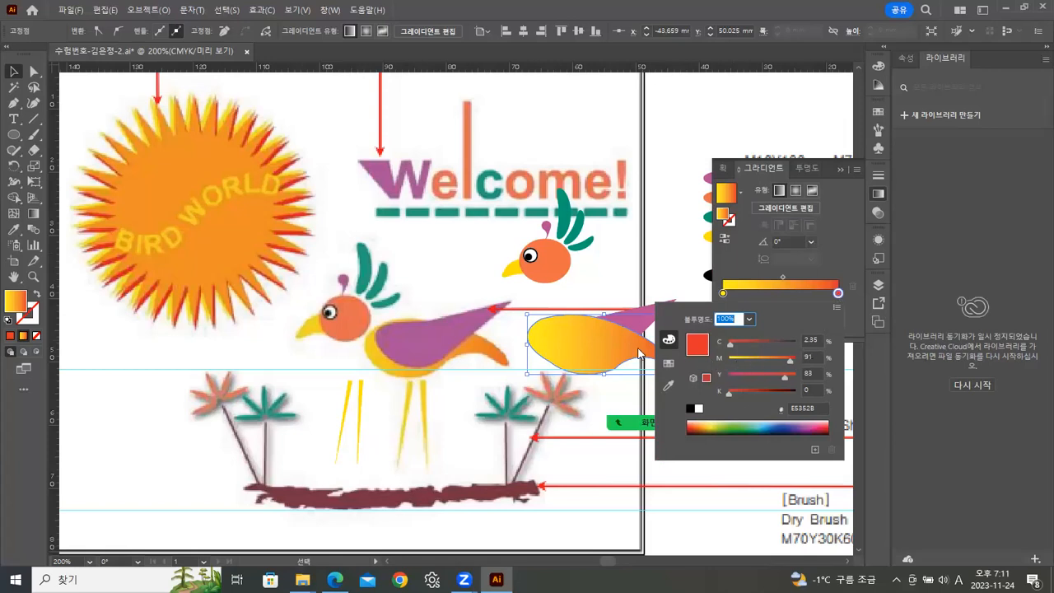
pyautogui.click(531, 141)
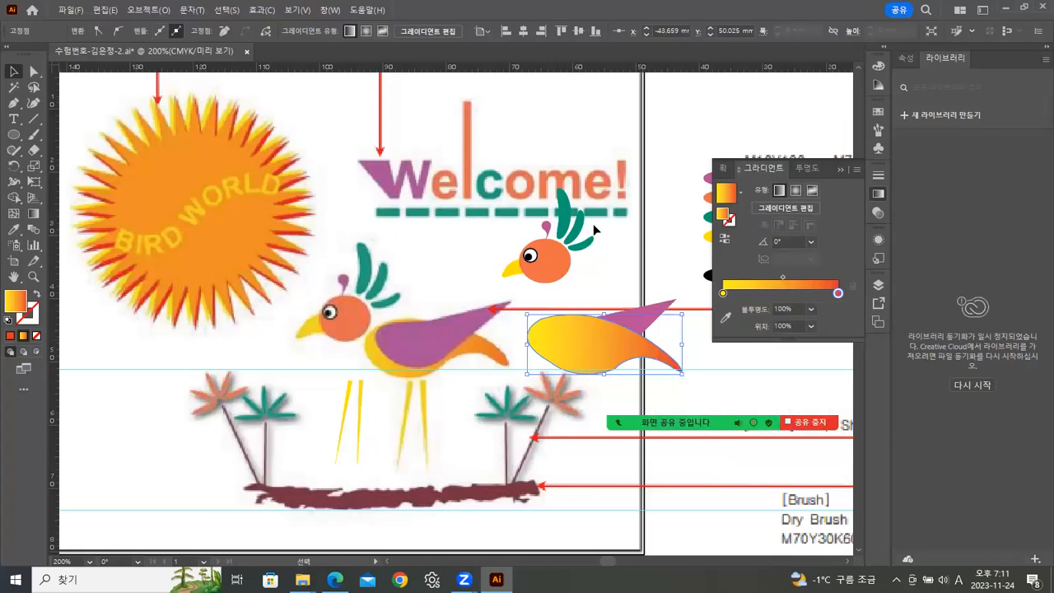
# Set the gradient's starting stop to M10Y100.
pyautogui.hscroll(5, 461, 387)
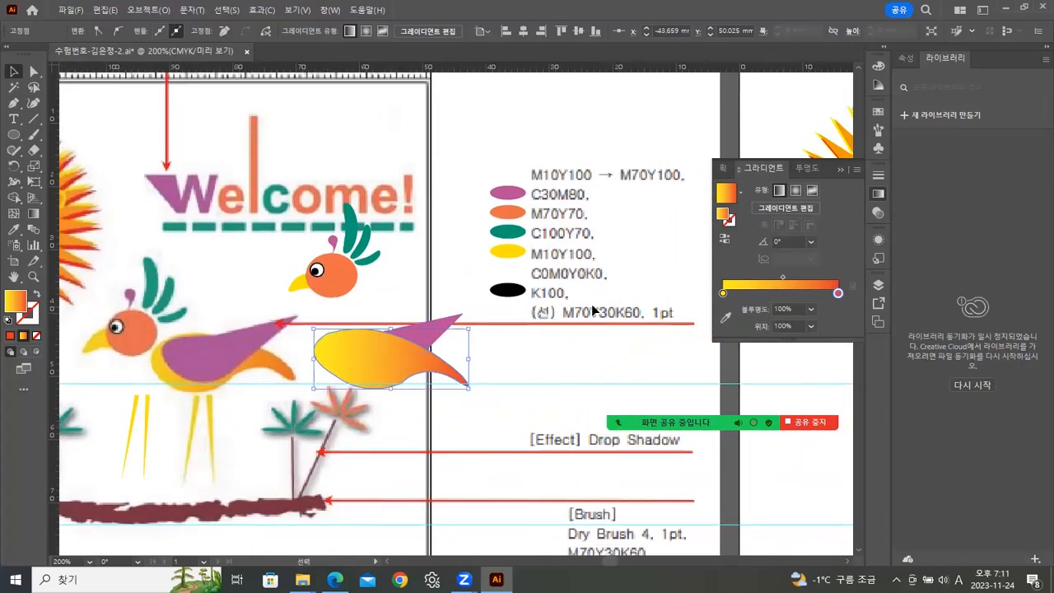
pyautogui.click(632, 274)
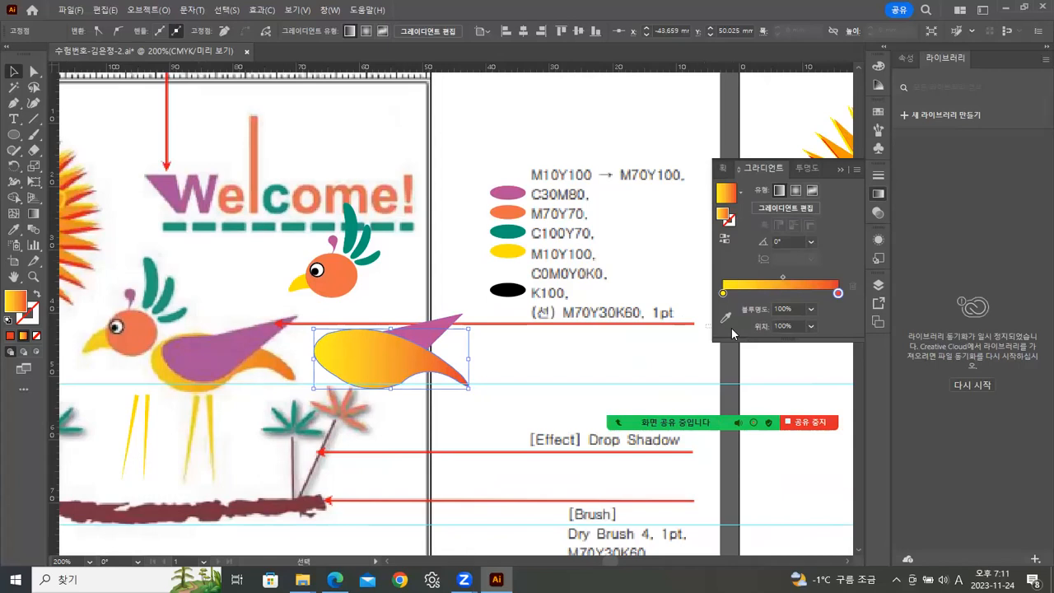
pyautogui.click(724, 278)
pyautogui.doubleClick(724, 277)
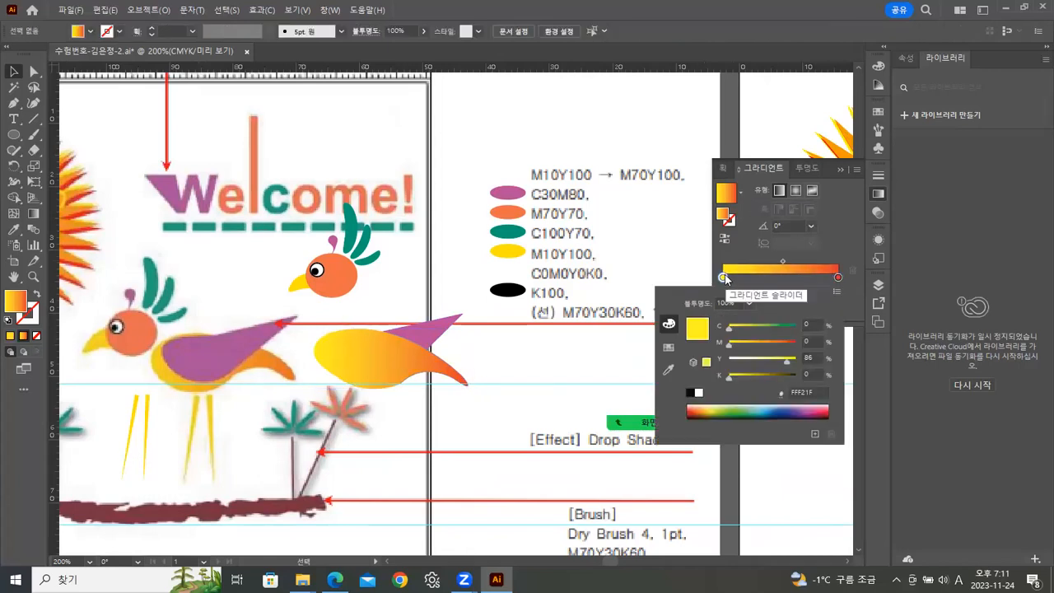
pyautogui.click(807, 339)
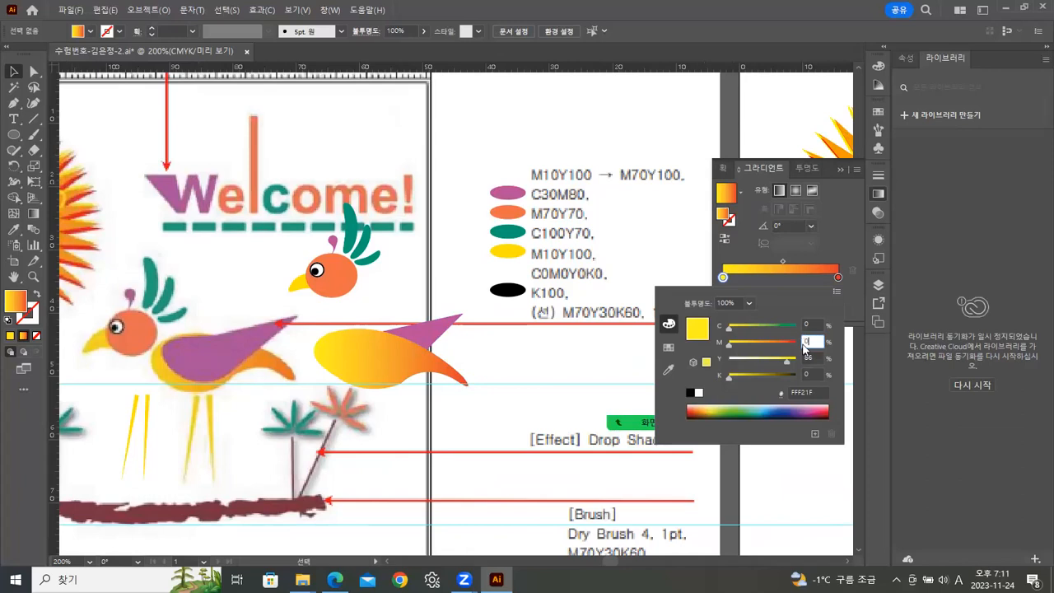
pyautogui.write('10')
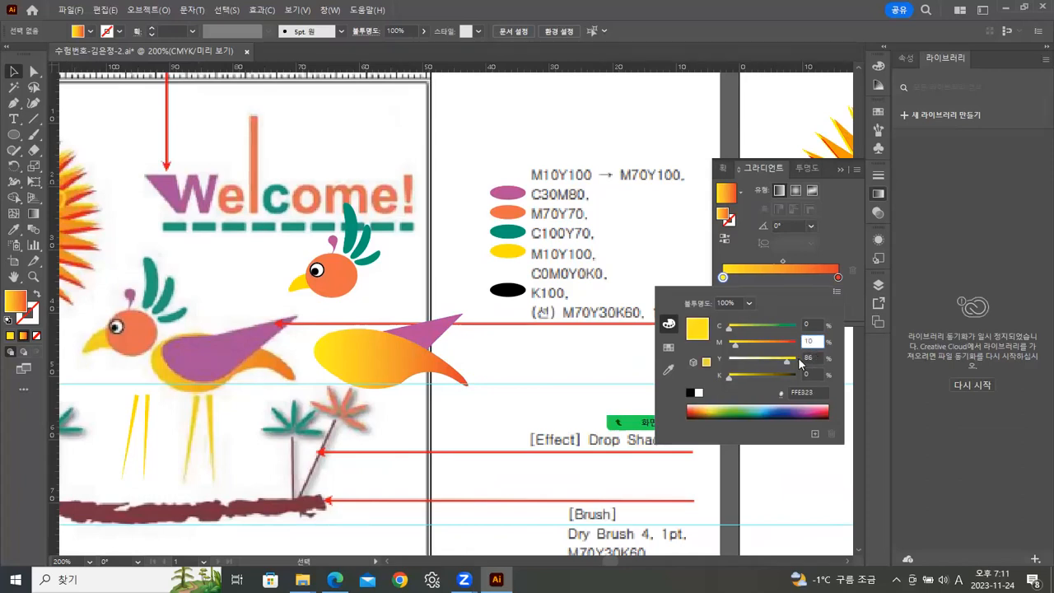
pyautogui.click(797, 360)
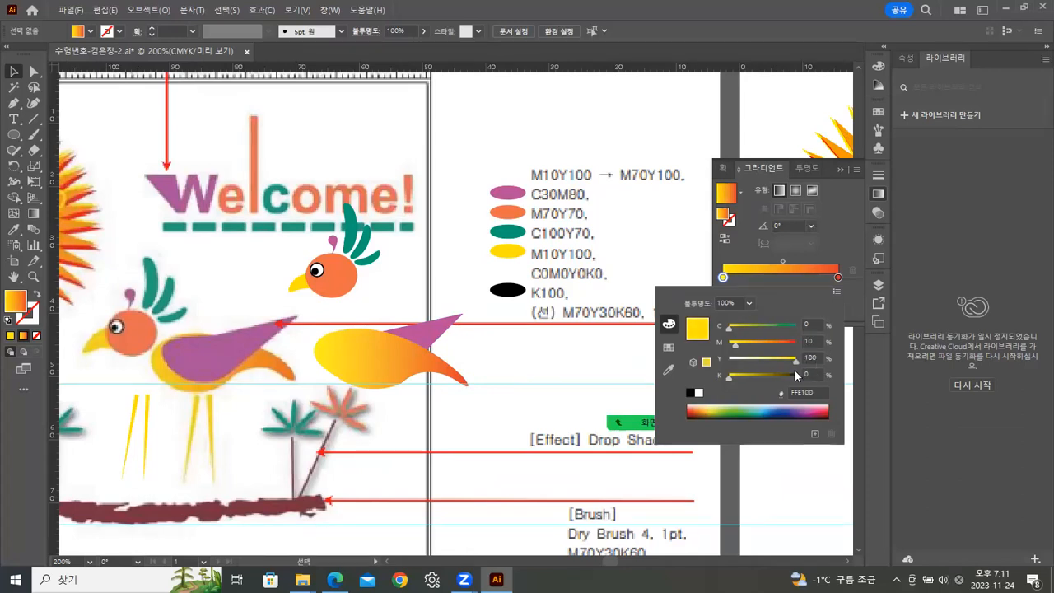
# Set the gradient's ending stop to M70Y100.
pyautogui.click(838, 278)
pyautogui.doubleClick(839, 278)
pyautogui.click(811, 341)
pyautogui.write('70')
pyautogui.press('Return')
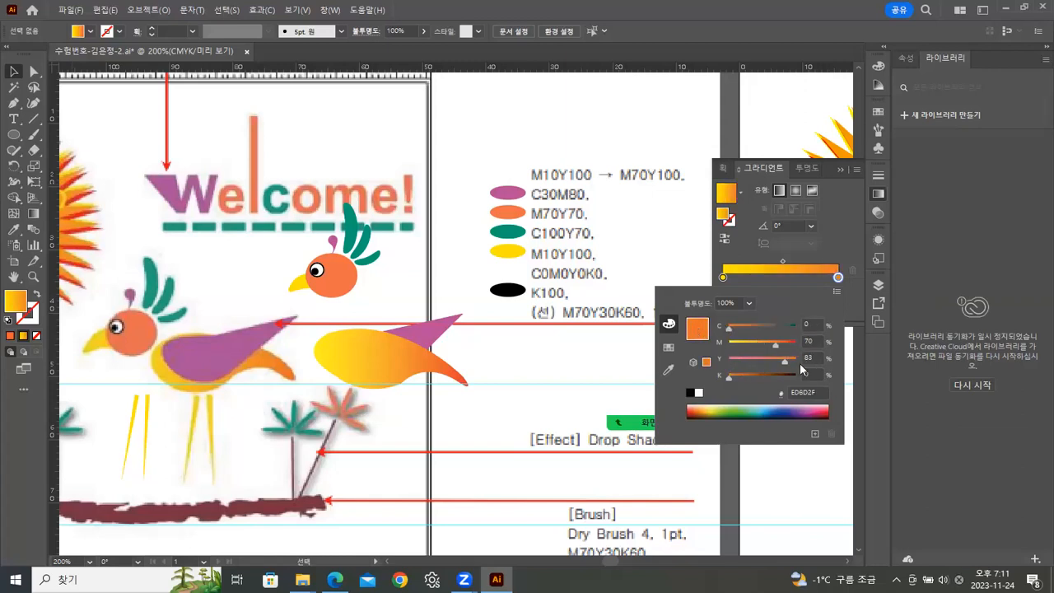
pyautogui.moveTo(785, 362); pyautogui.dragTo(814, 364)
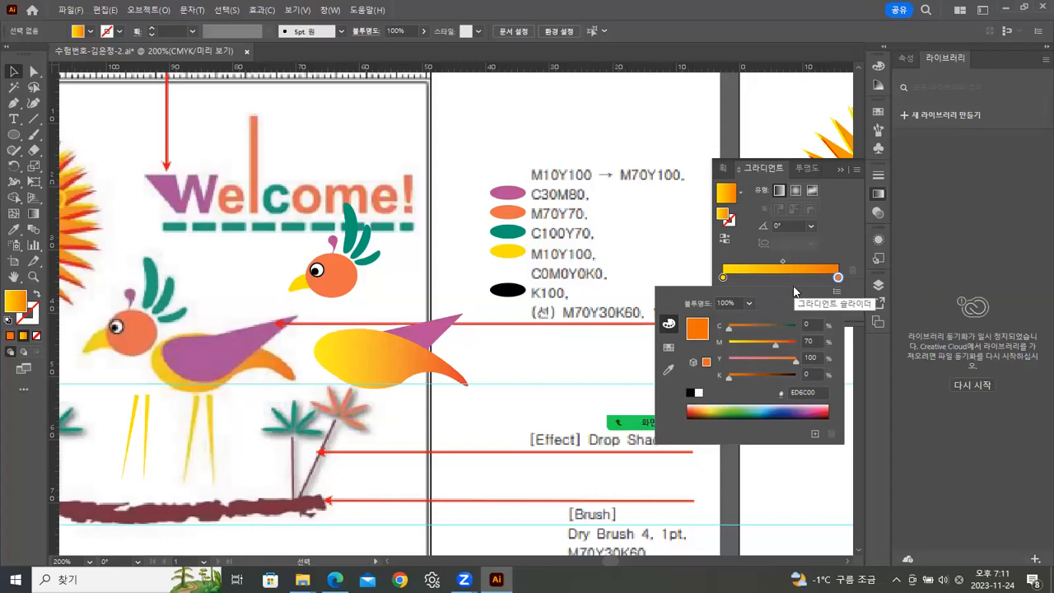
pyautogui.click(389, 356)
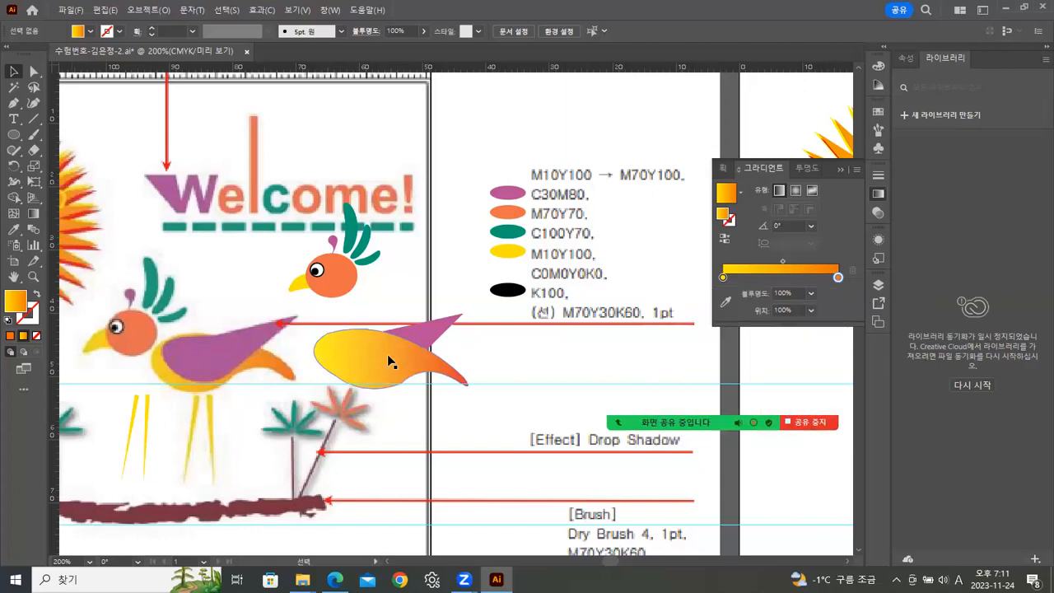
# Arrange the gradient feather behind the bird's purple body.
pyautogui.rightClick(429, 346)
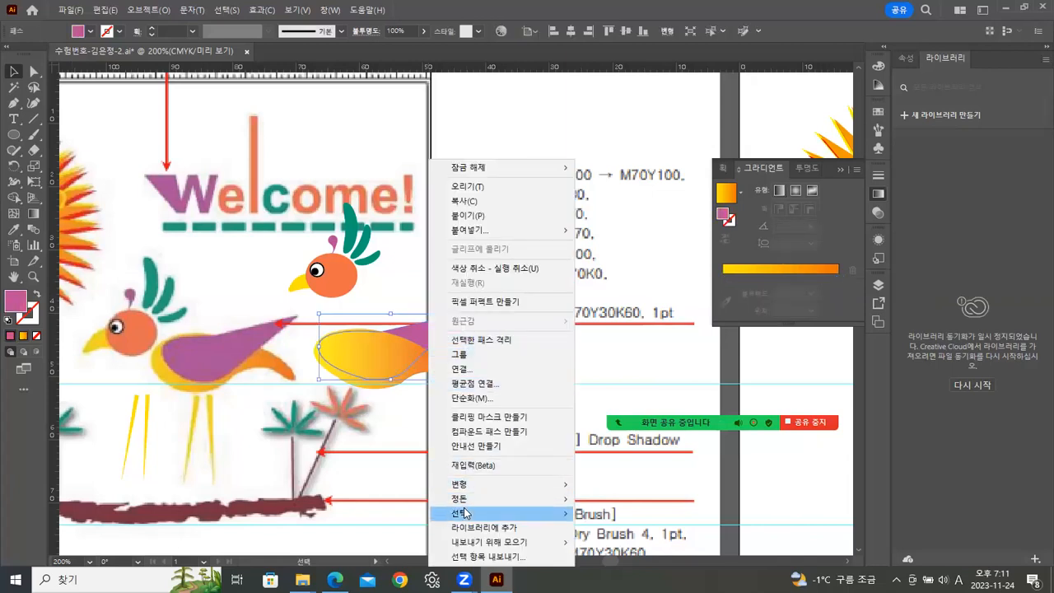
pyautogui.moveTo(465, 499)
pyautogui.click(599, 499)
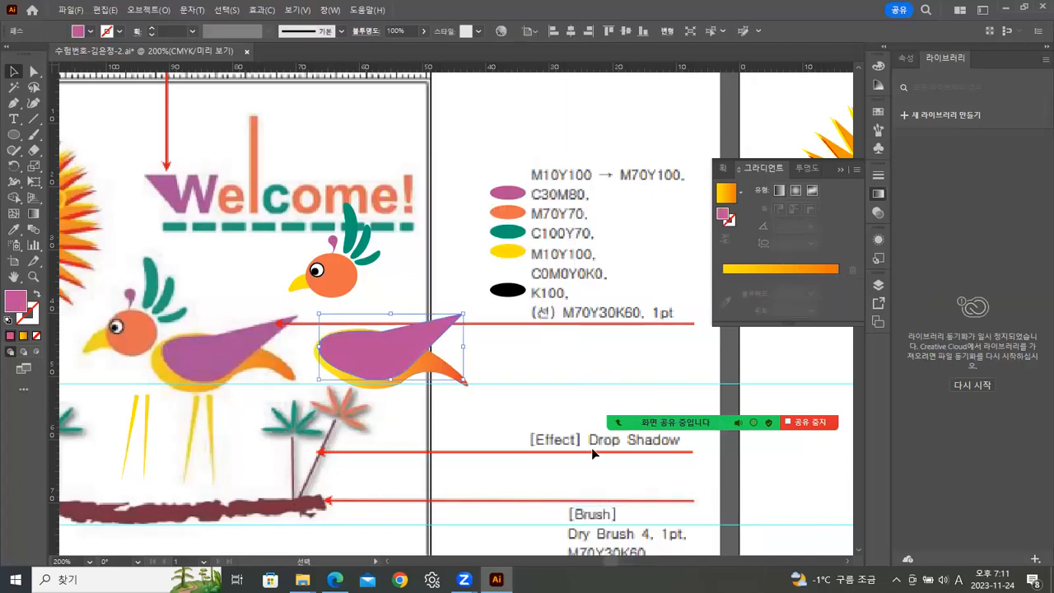
# Move the body and tail feathers up beside the head and narrow them slightly.
pyautogui.click(517, 353)
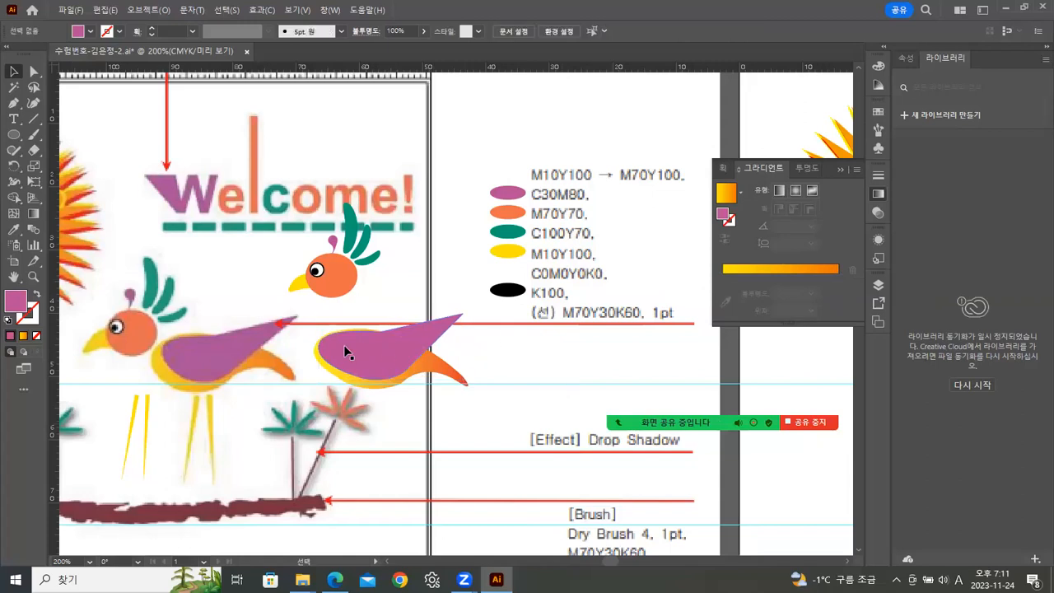
pyautogui.moveTo(361, 352); pyautogui.dragTo(393, 307)
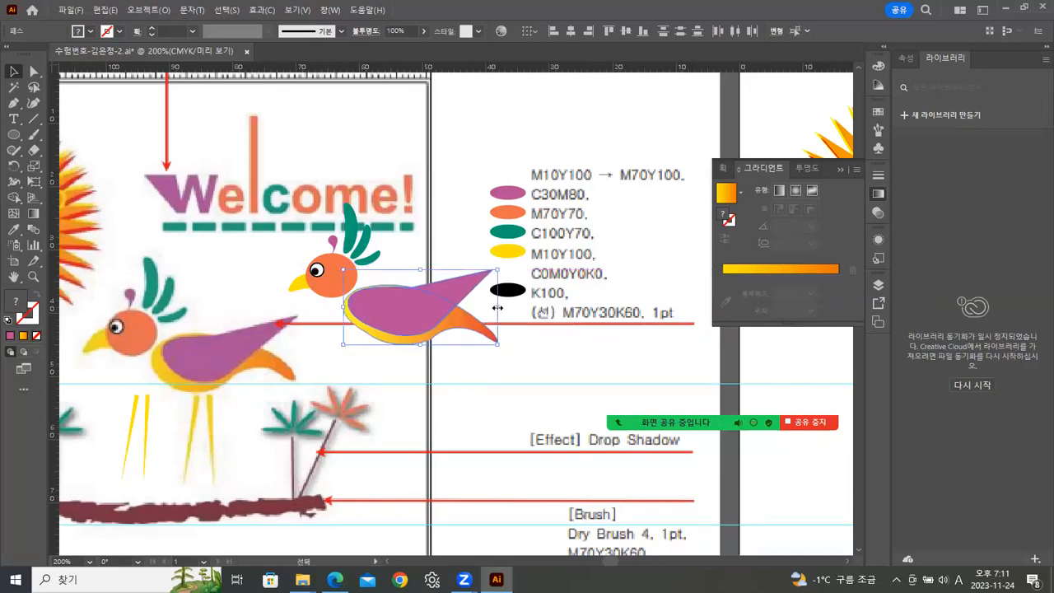
pyautogui.moveTo(497, 307); pyautogui.dragTo(486, 307)
pyautogui.click(484, 350)
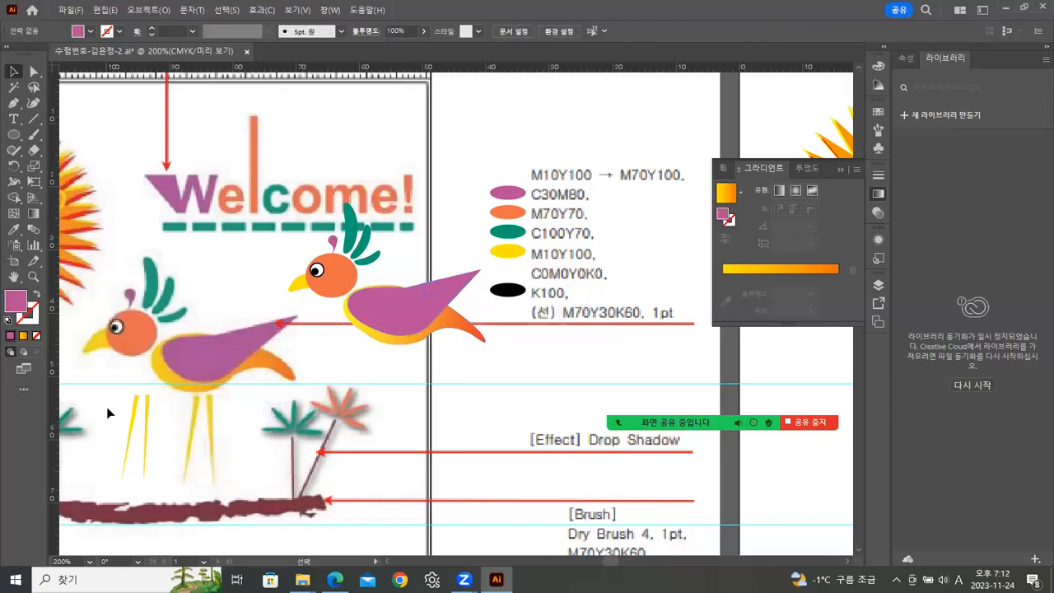
# Move the two yellow legs under the new bird's body and nudge them into place.
pyautogui.moveTo(149, 429); pyautogui.dragTo(401, 373)
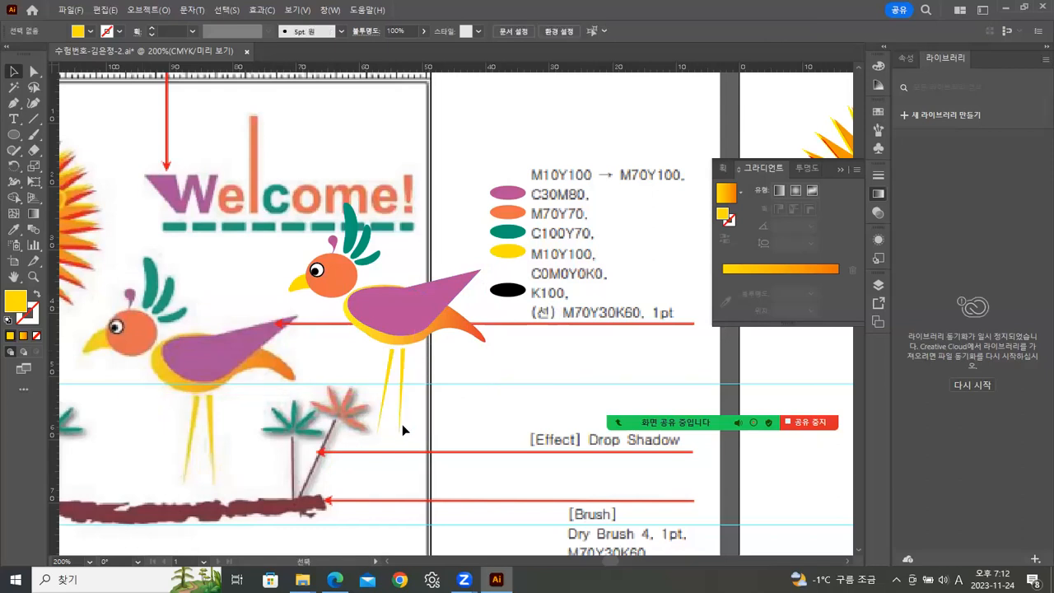
pyautogui.moveTo(414, 438); pyautogui.dragTo(419, 441)
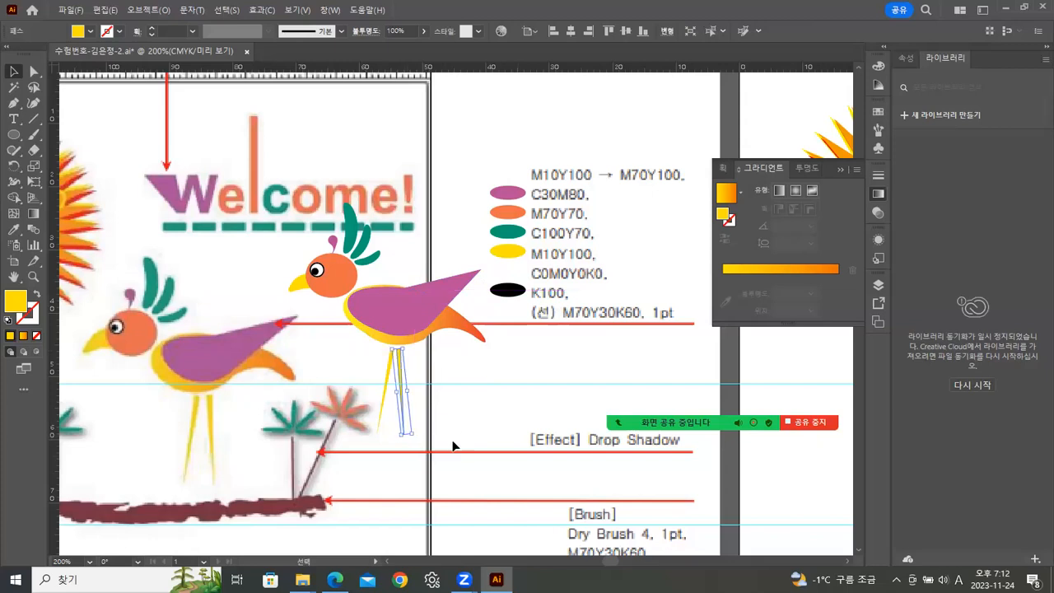
pyautogui.click(475, 379)
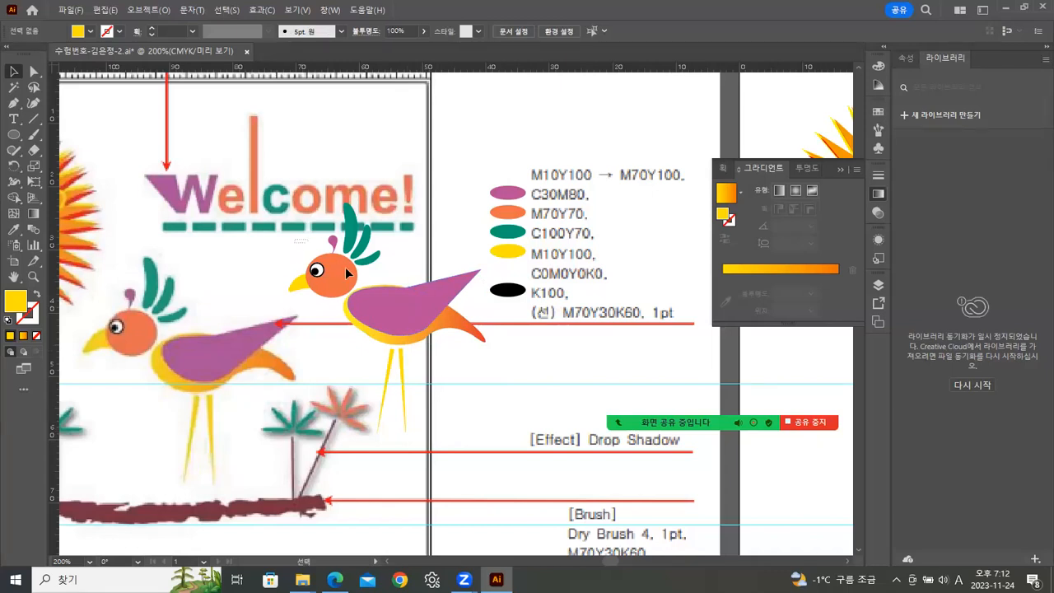
# Select all parts of the new bird and group them.
pyautogui.moveTo(386, 292); pyautogui.dragTo(407, 369)
pyautogui.rightClick(406, 333)
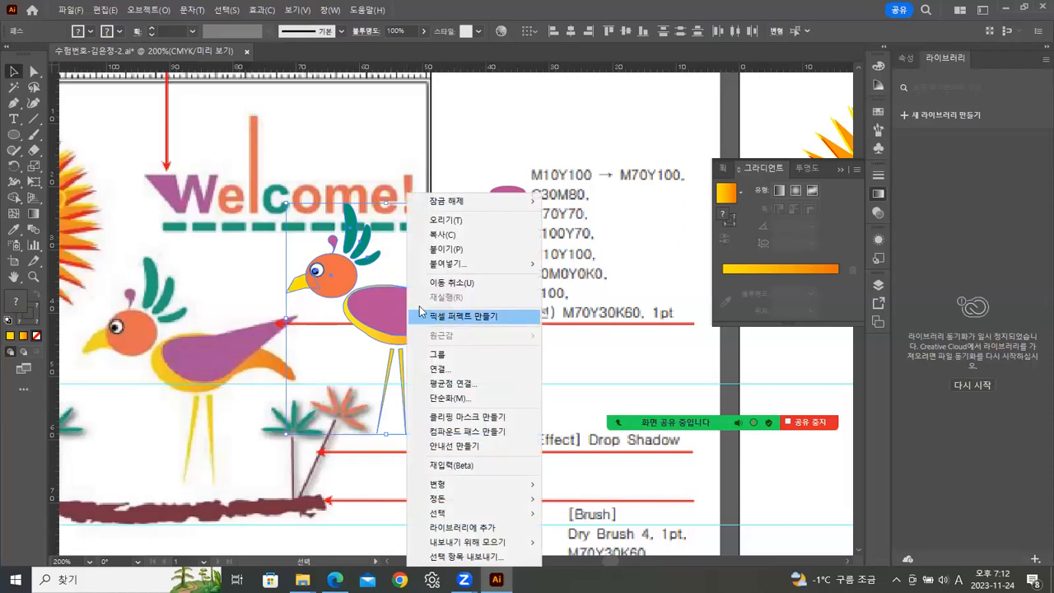
pyautogui.click(437, 354)
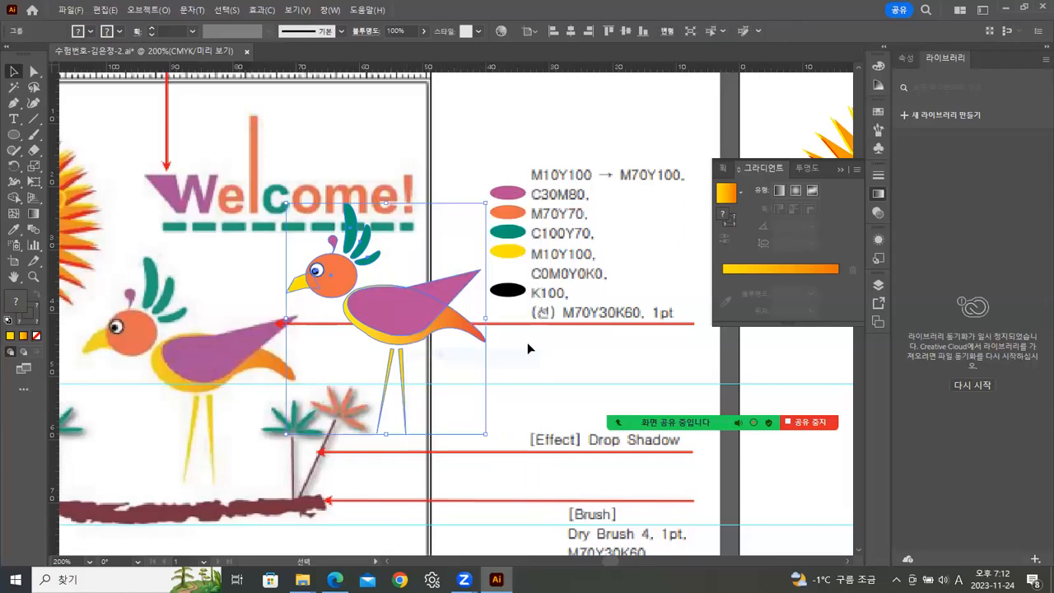
pyautogui.click(527, 342)
# Zoom out and move the grouped bird onto the answer artboard between the palm trees.
pyautogui.click(33, 277)
pyautogui.hotkey('ctrl', '-')
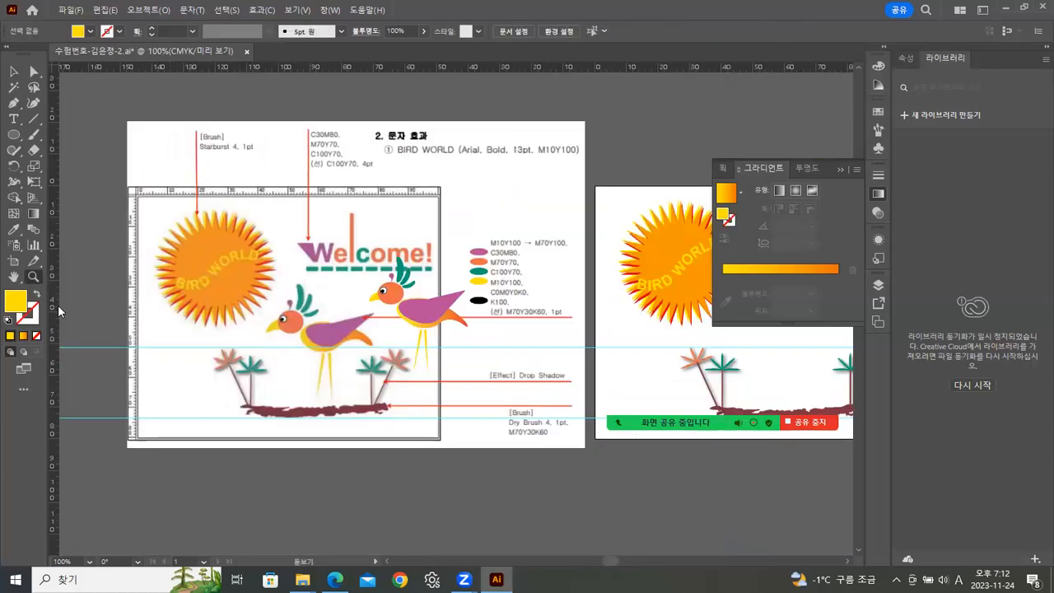
pyautogui.moveTo(506, 338); pyautogui.dragTo(412, 294)
pyautogui.click(13, 71)
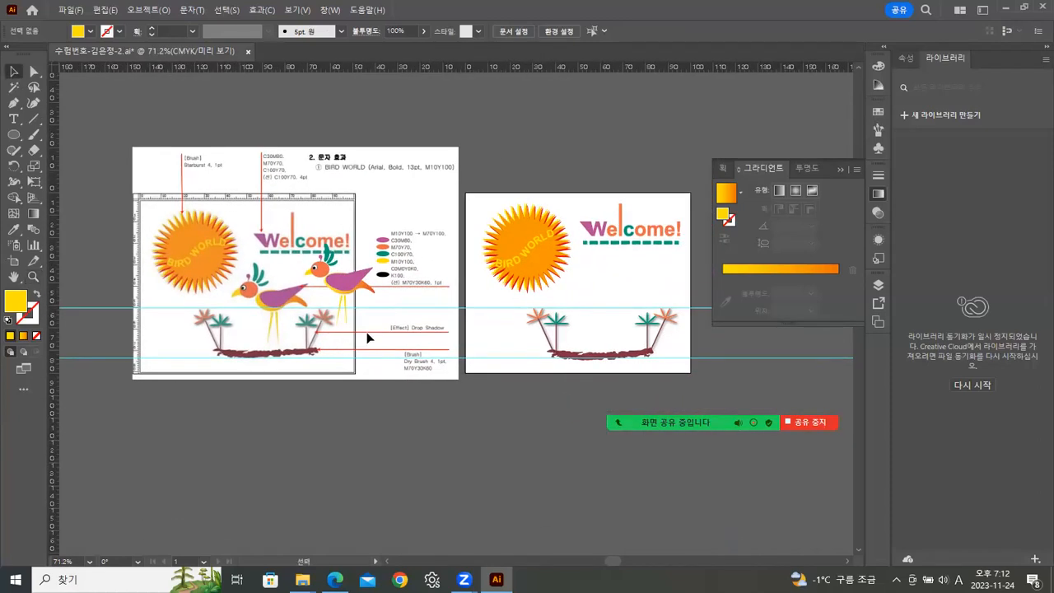
pyautogui.moveTo(347, 284); pyautogui.dragTo(606, 298)
pyautogui.click(720, 333)
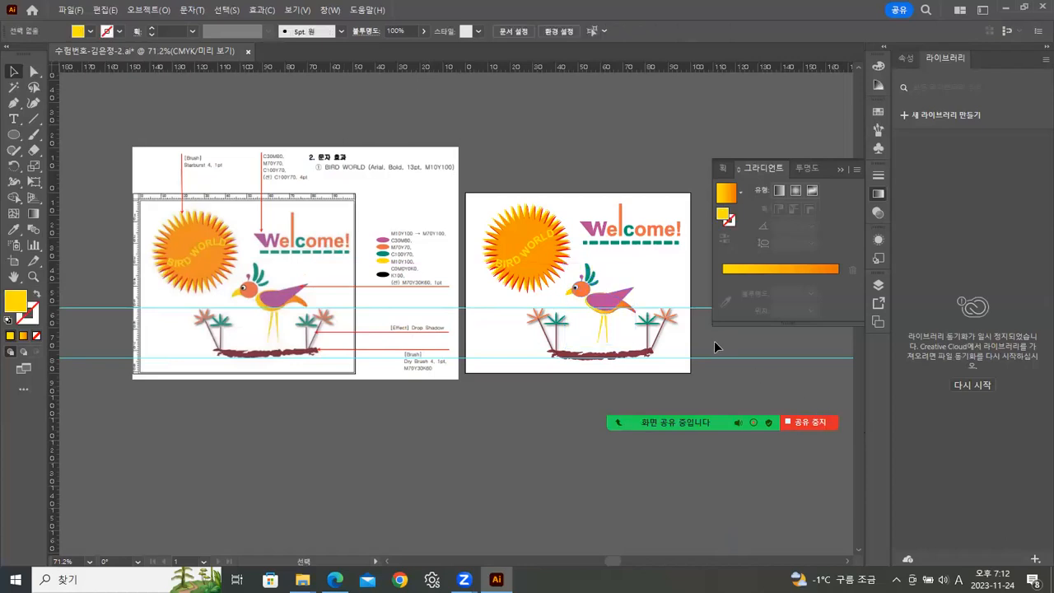
# Save the document.
pyautogui.click(486, 284)
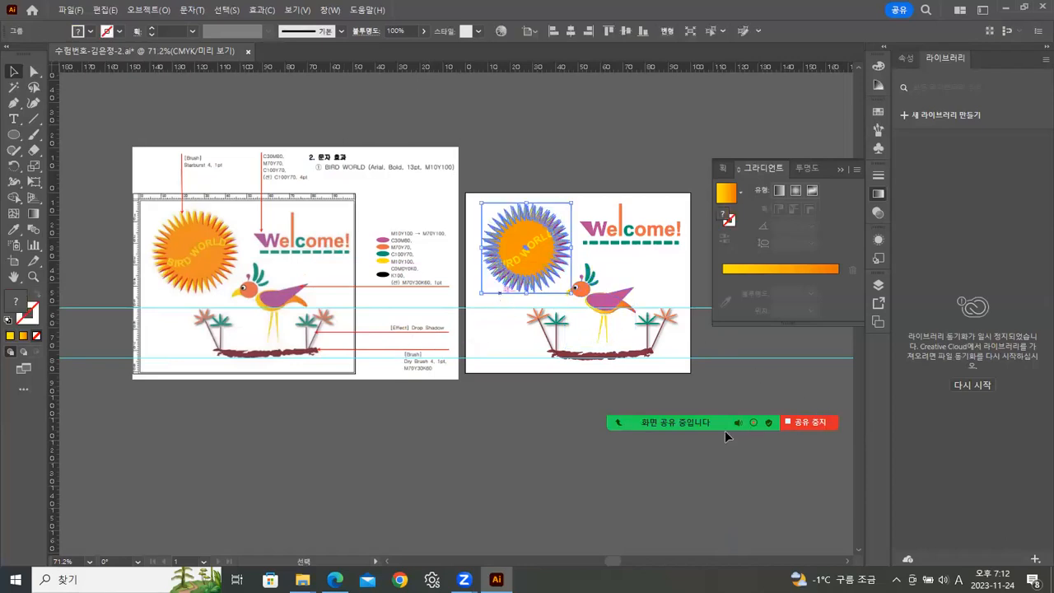
pyautogui.click(491, 277)
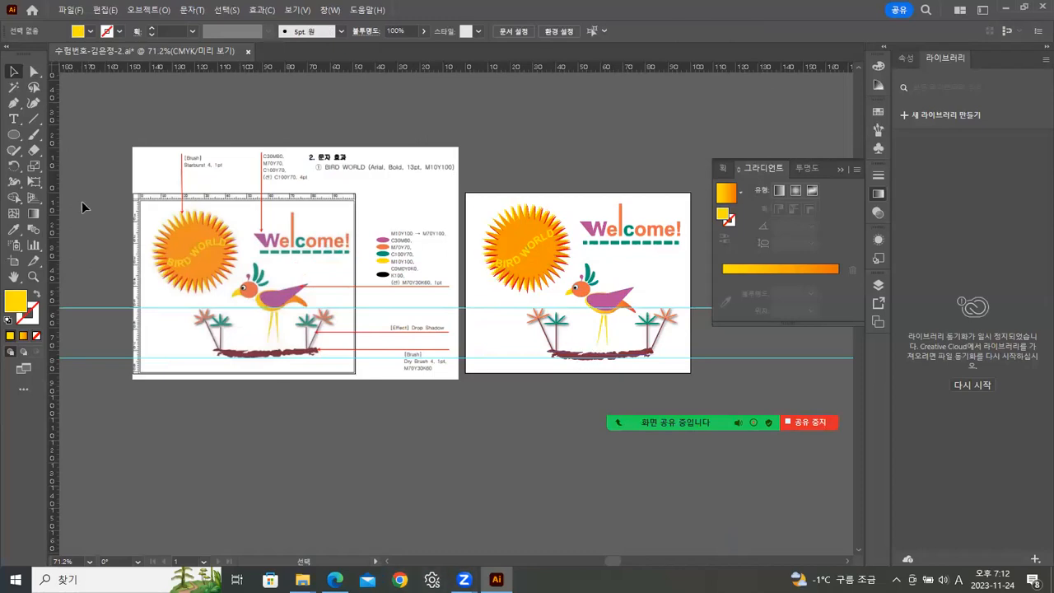
pyautogui.click(71, 10)
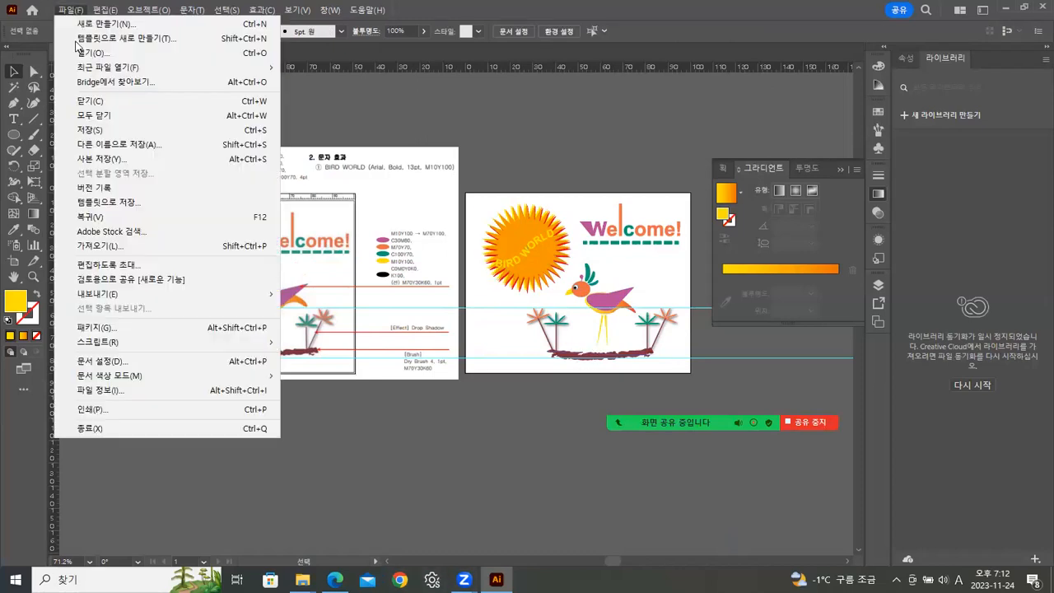
pyautogui.click(88, 132)
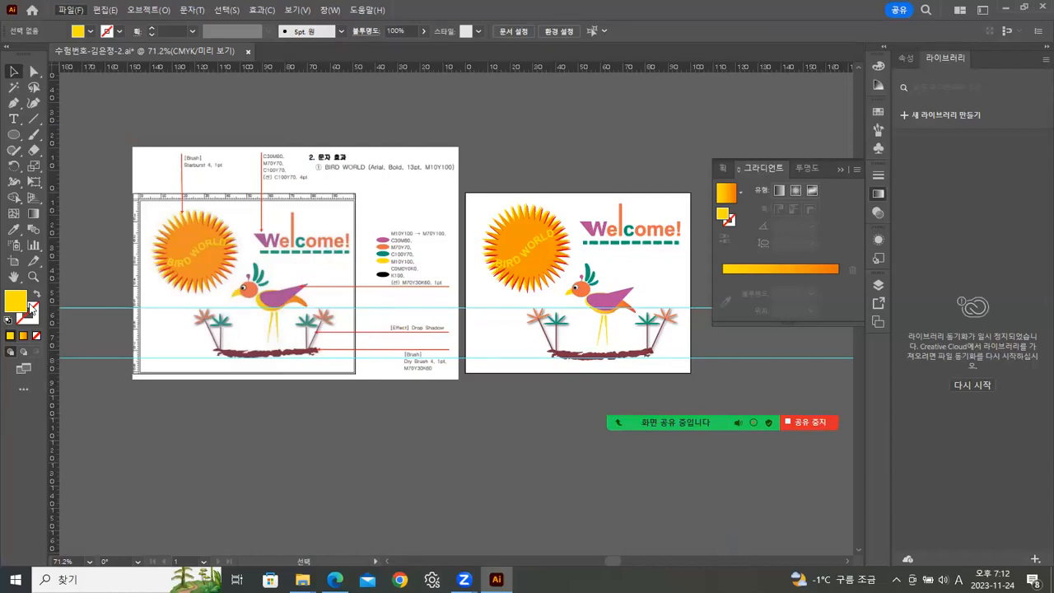
# Zoom in to inspect the finished bird against the reference specifications.
pyautogui.click(34, 277)
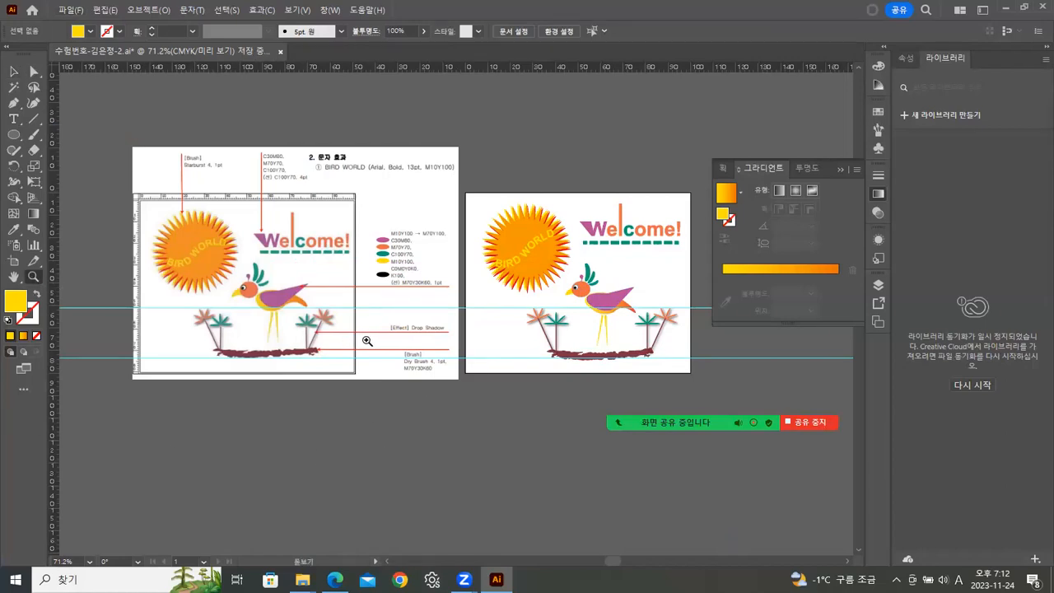
pyautogui.click(367, 340)
pyautogui.click(365, 342)
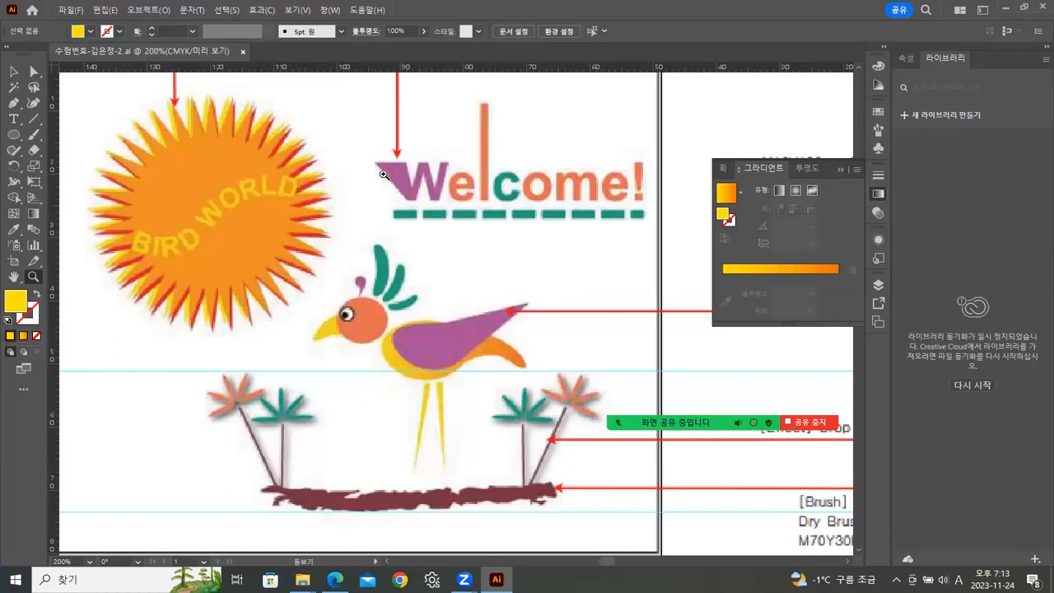
pyautogui.scroll(-3, 387, 177)
pyautogui.hscroll(3, 403, 173)
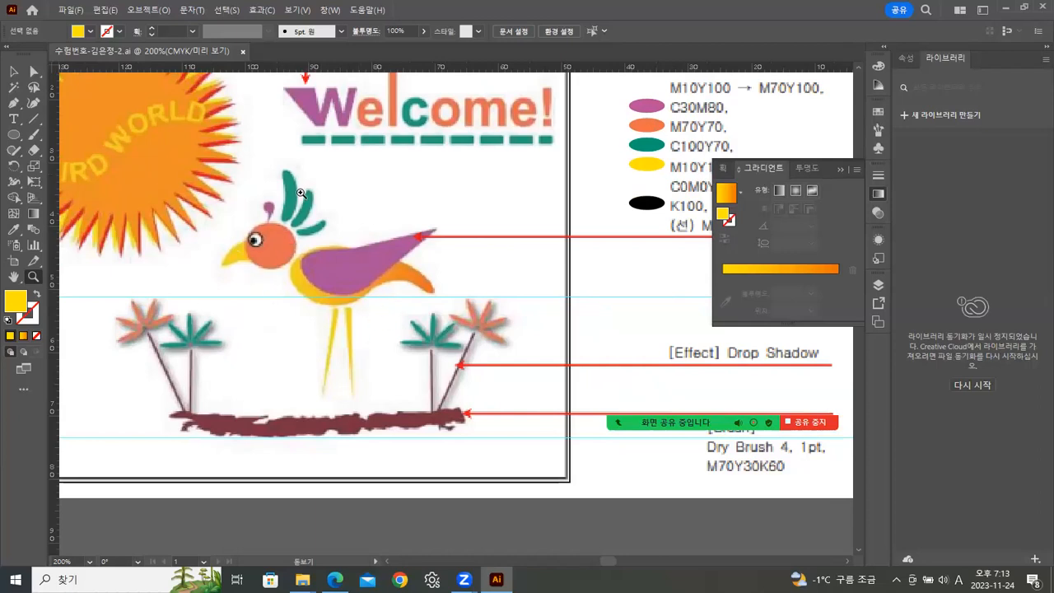
pyautogui.doubleClick(37, 279)
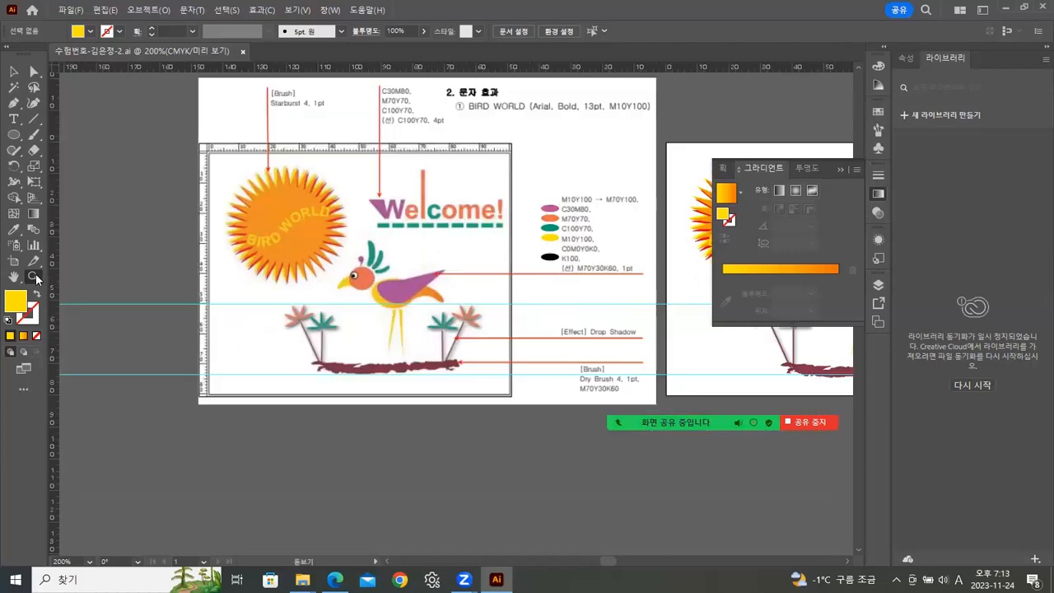
# Zoom out and place the exam PDF beside the artwork to compare the bird and read the next problem's specifications.
pyautogui.moveTo(410, 277); pyautogui.dragTo(385, 293)
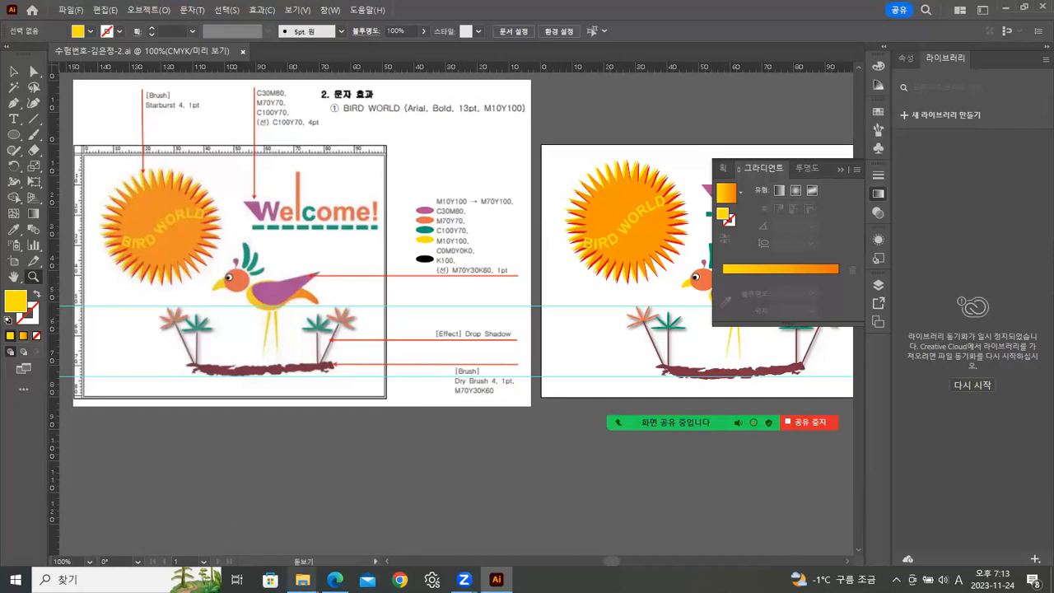
pyautogui.click(334, 580)
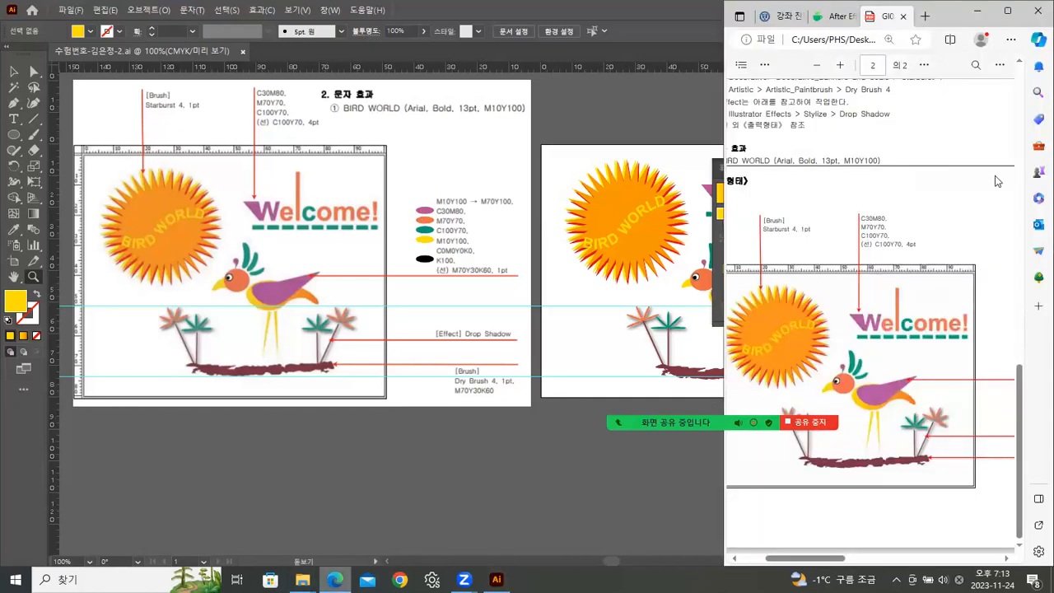
pyautogui.scroll(5, 943, 155)
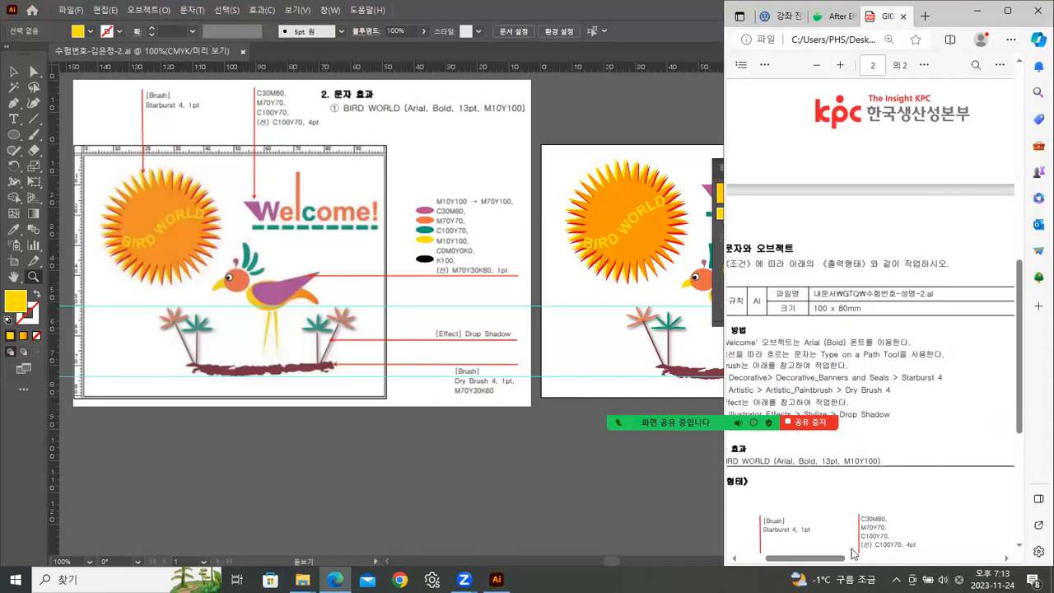
pyautogui.moveTo(722, 468); pyautogui.dragTo(525, 466)
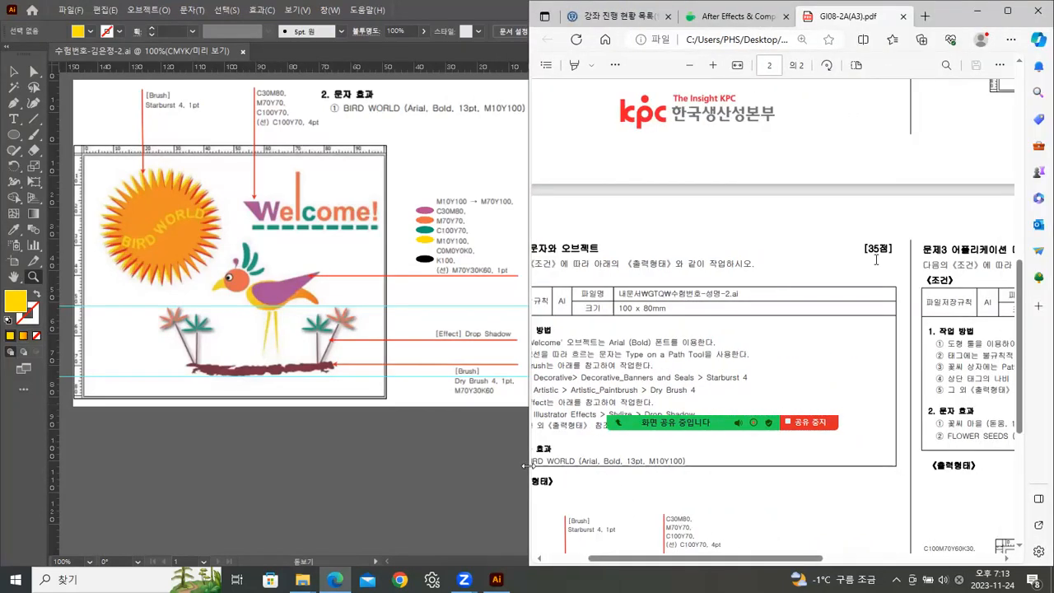
pyautogui.scroll(-5, 758, 353)
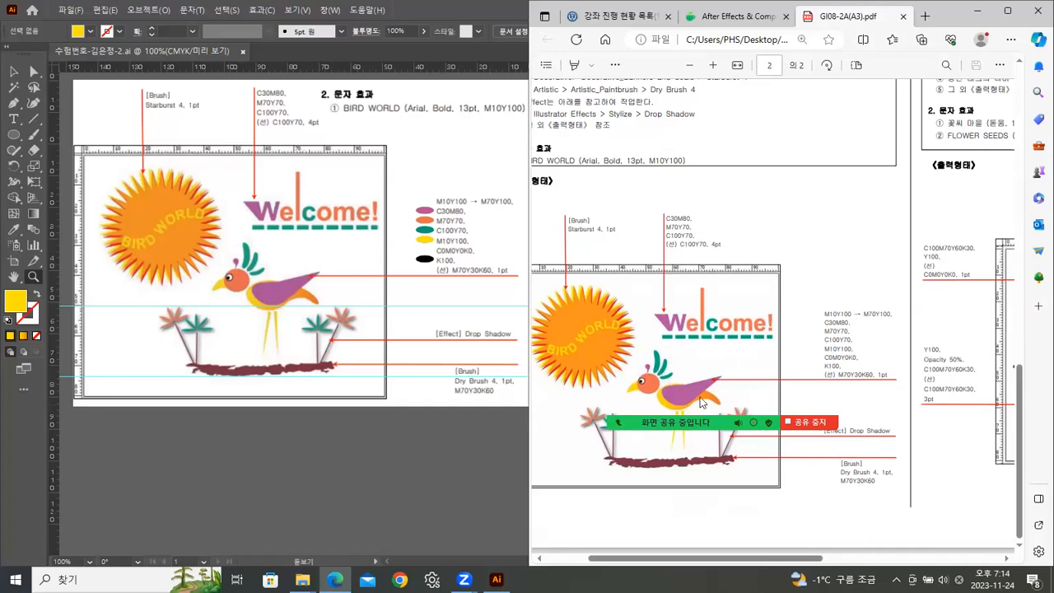
pyautogui.moveTo(806, 558); pyautogui.dragTo(962, 558)
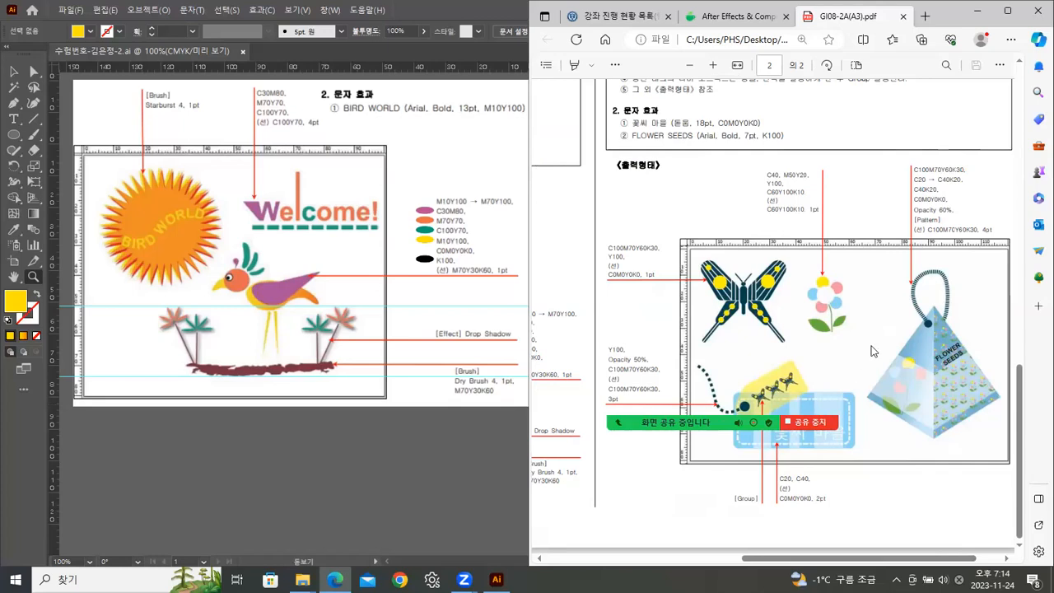
pyautogui.scroll(2, 878, 297)
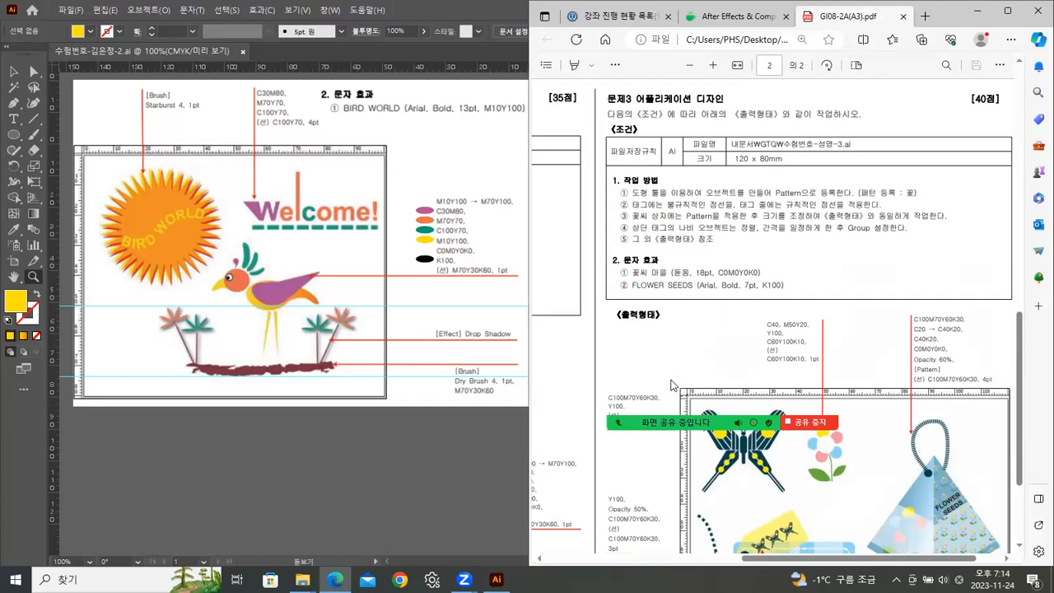
pyautogui.scroll(-3, 829, 329)
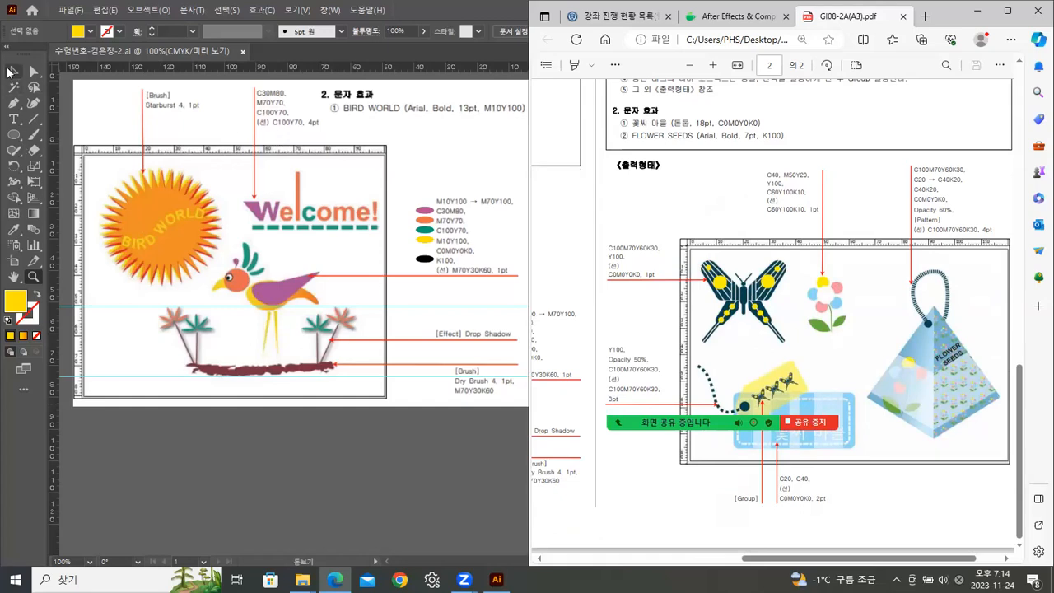
# Close the finished Bird World document.
pyautogui.click(13, 71)
pyautogui.moveTo(550, 267); pyautogui.dragTo(297, 252)
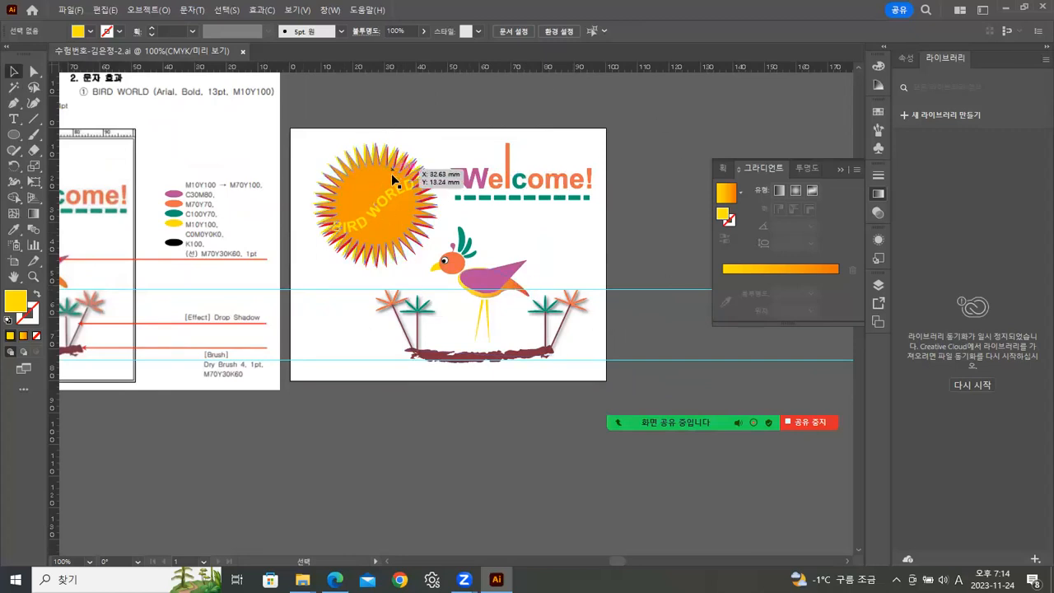
pyautogui.hscroll(-3, 326, 193)
pyautogui.scroll(1, 326, 193)
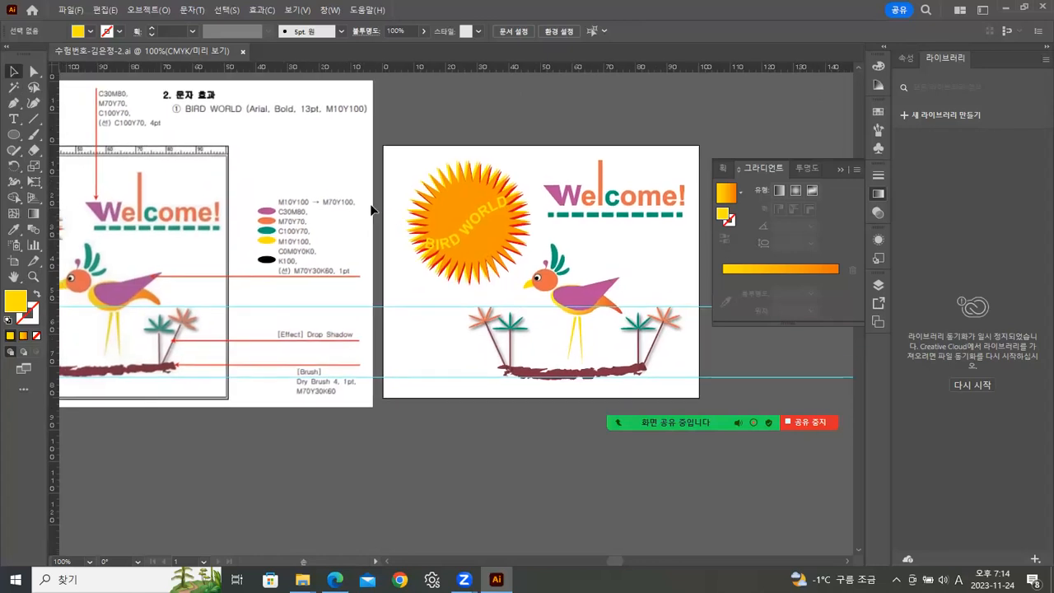
pyautogui.click(72, 12)
pyautogui.moveTo(105, 10)
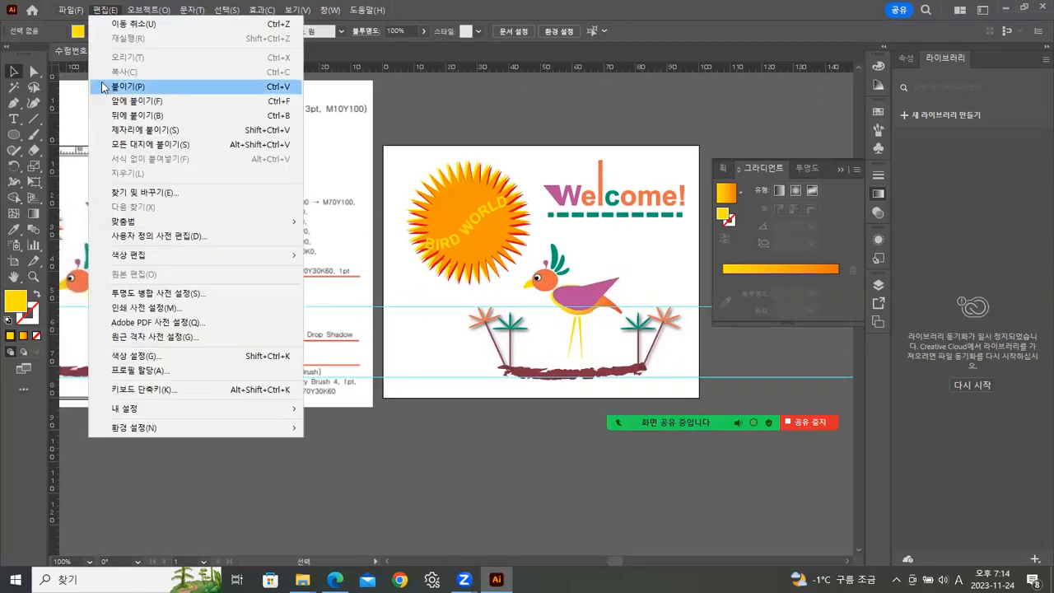
pyautogui.click(339, 46)
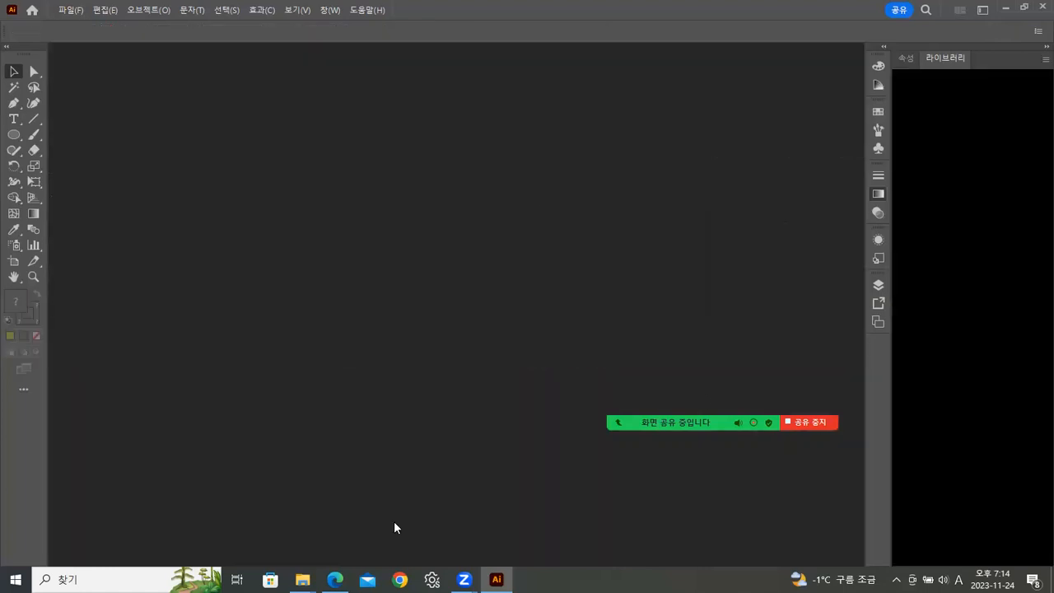
# Switch to the exam PDF, maximize it, and read the conditions and output layout for Problem 3.
pyautogui.click(335, 579)
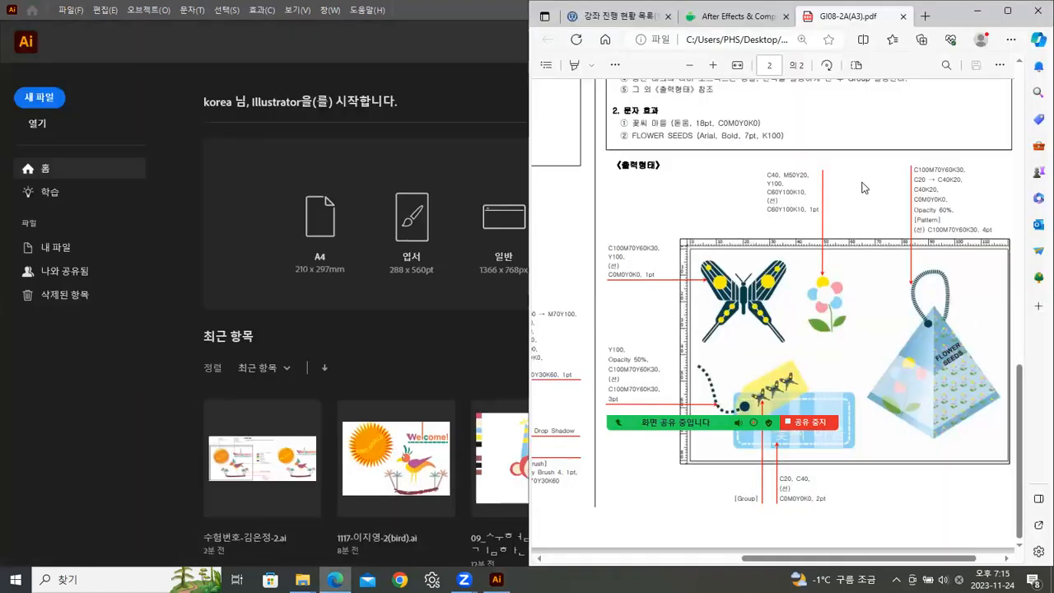
pyautogui.click(1007, 11)
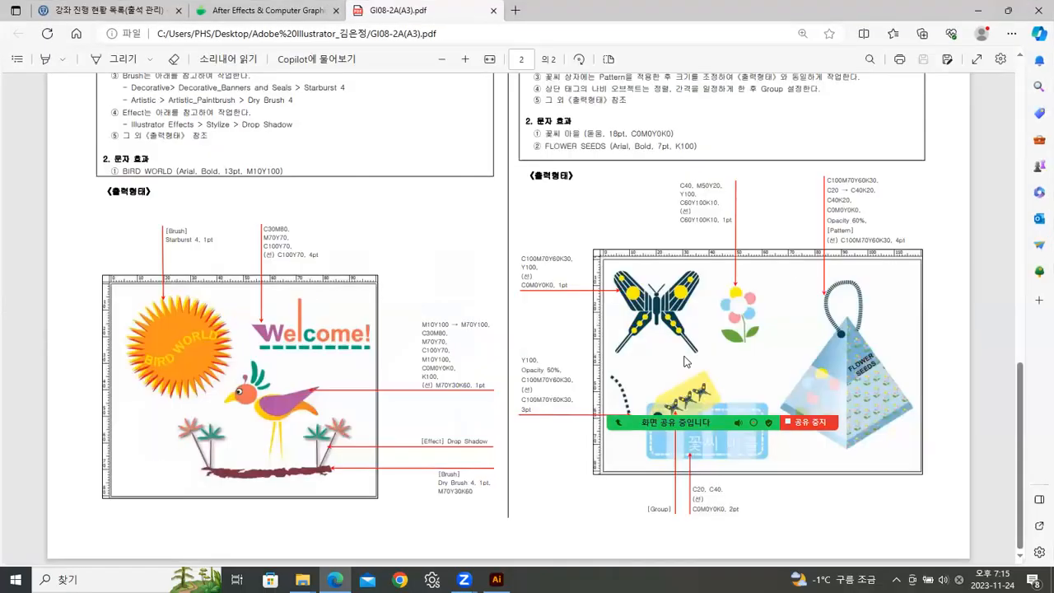
pyautogui.scroll(5, 633, 399)
pyautogui.scroll(-3, 632, 399)
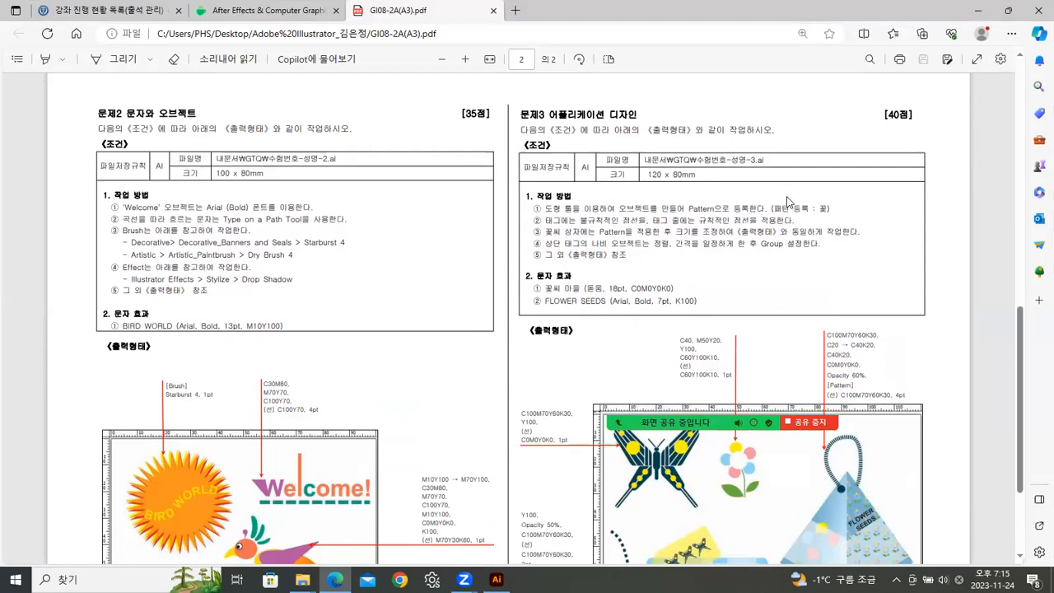
pyautogui.scroll(-3, 788, 201)
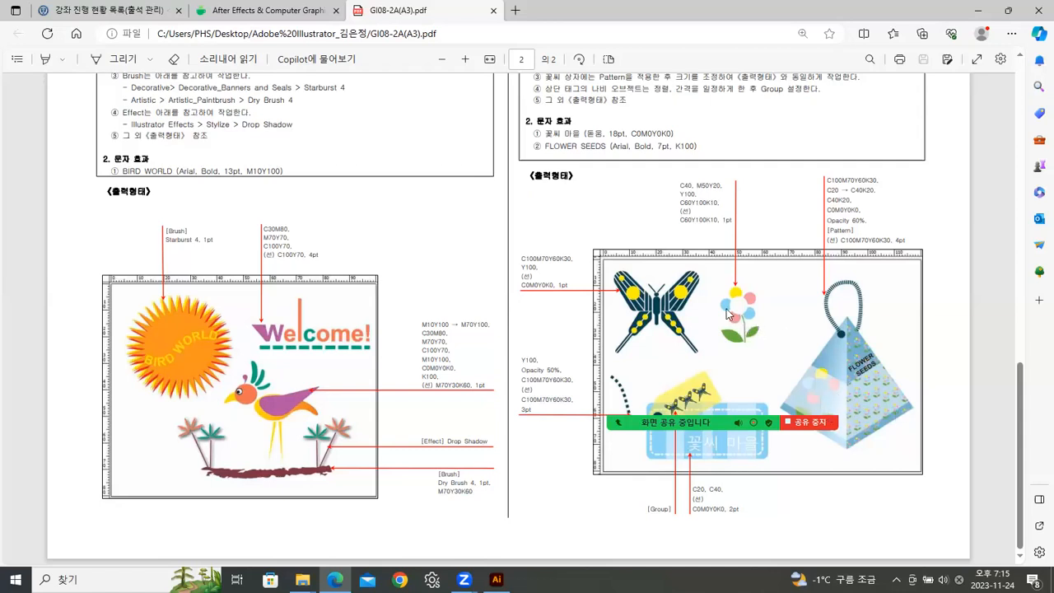
pyautogui.scroll(1, 735, 309)
pyautogui.scroll(1, 731, 306)
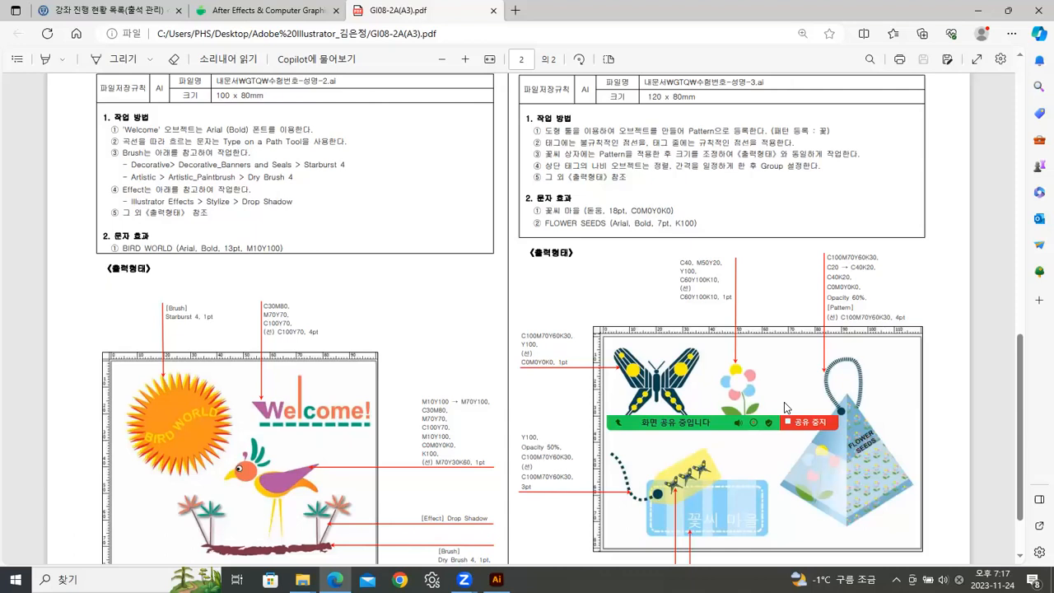
# Zoom and pan around the placed Problem 3 reference image to examine the flower, butterfly and pyramid seed bag.
pyautogui.click(804, 422)
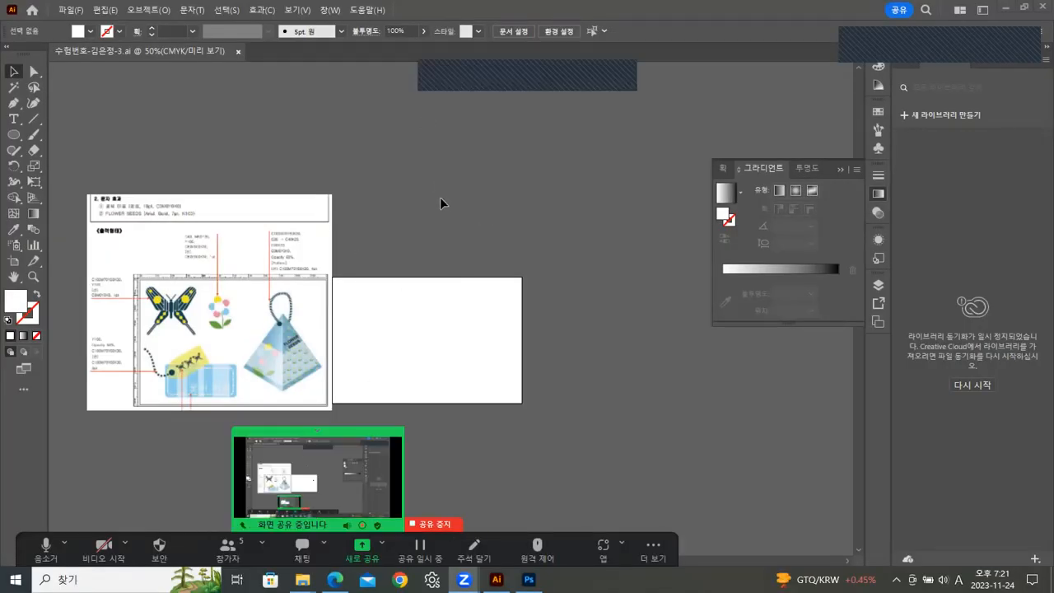
pyautogui.click(33, 277)
pyautogui.click(257, 354)
pyautogui.click(356, 355)
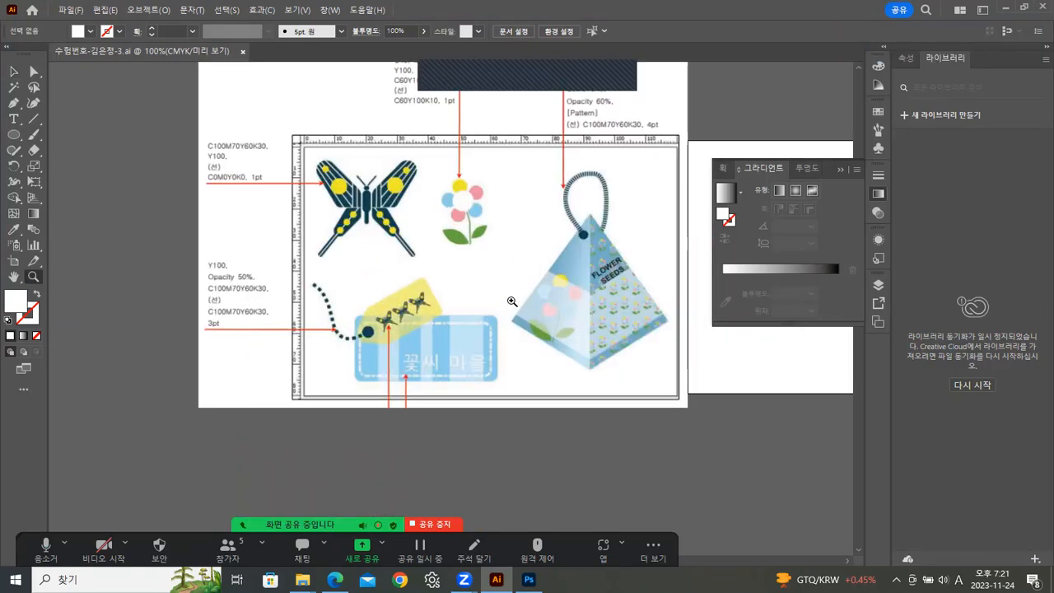
pyautogui.moveTo(581, 336); pyautogui.dragTo(469, 395)
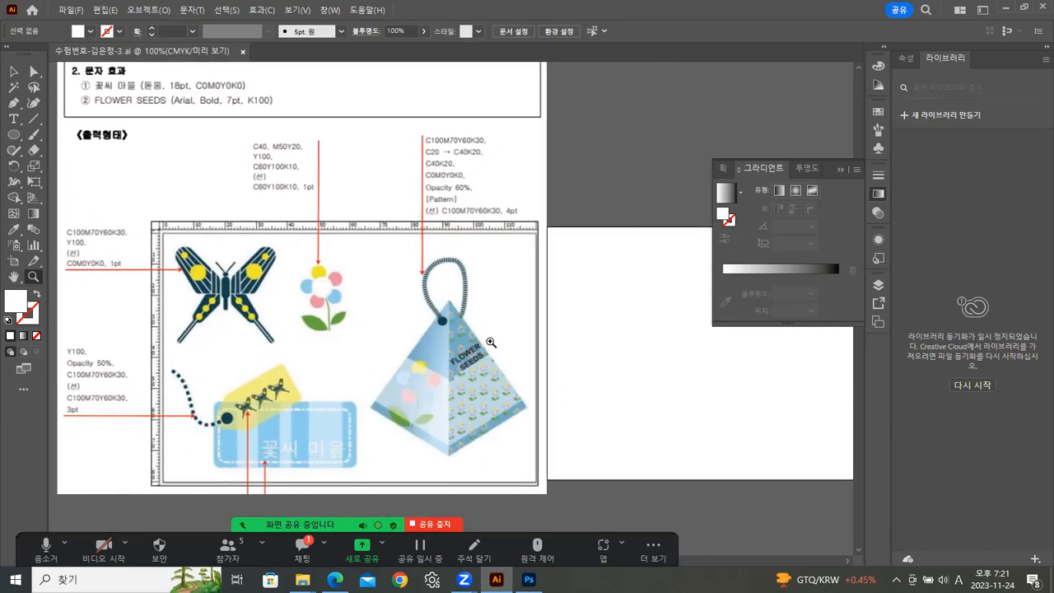
pyautogui.click(206, 308)
pyautogui.click(555, 319)
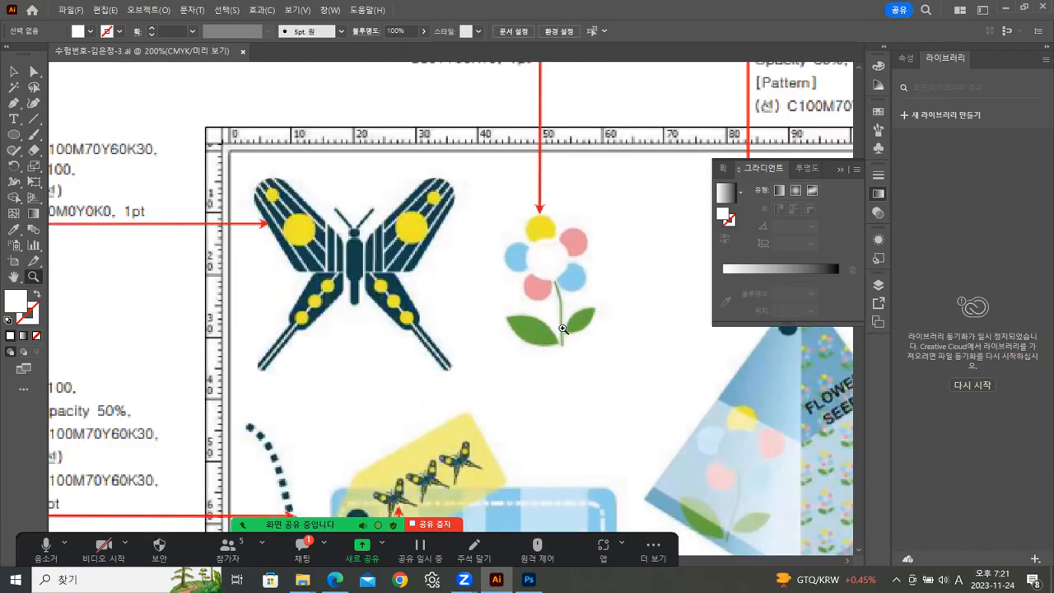
pyautogui.moveTo(644, 310); pyautogui.dragTo(281, 311)
pyautogui.moveTo(682, 371); pyautogui.dragTo(234, 331)
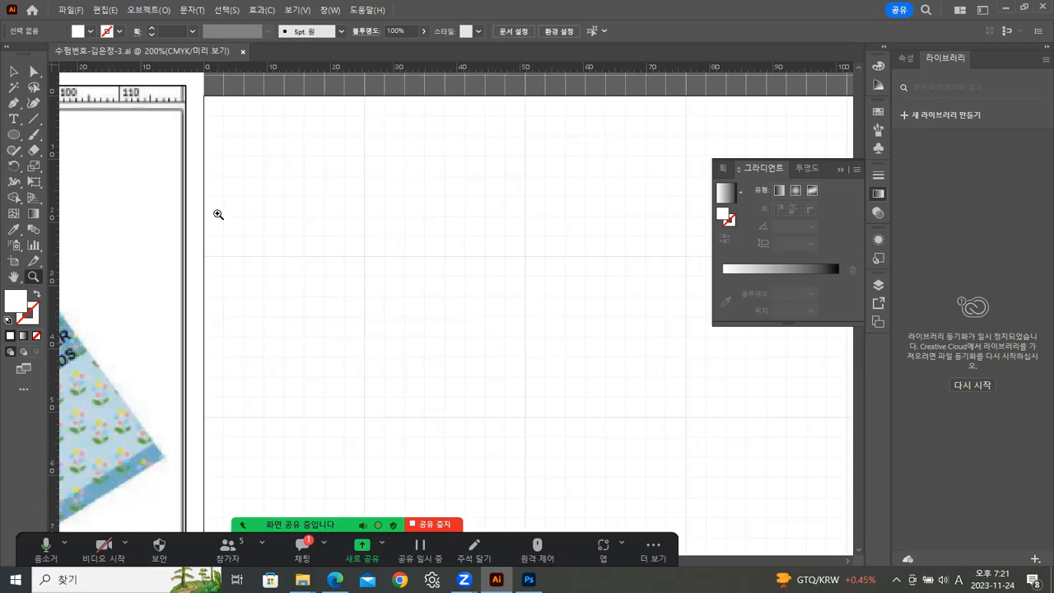
pyautogui.doubleClick(36, 282)
pyautogui.moveTo(164, 318); pyautogui.dragTo(370, 295)
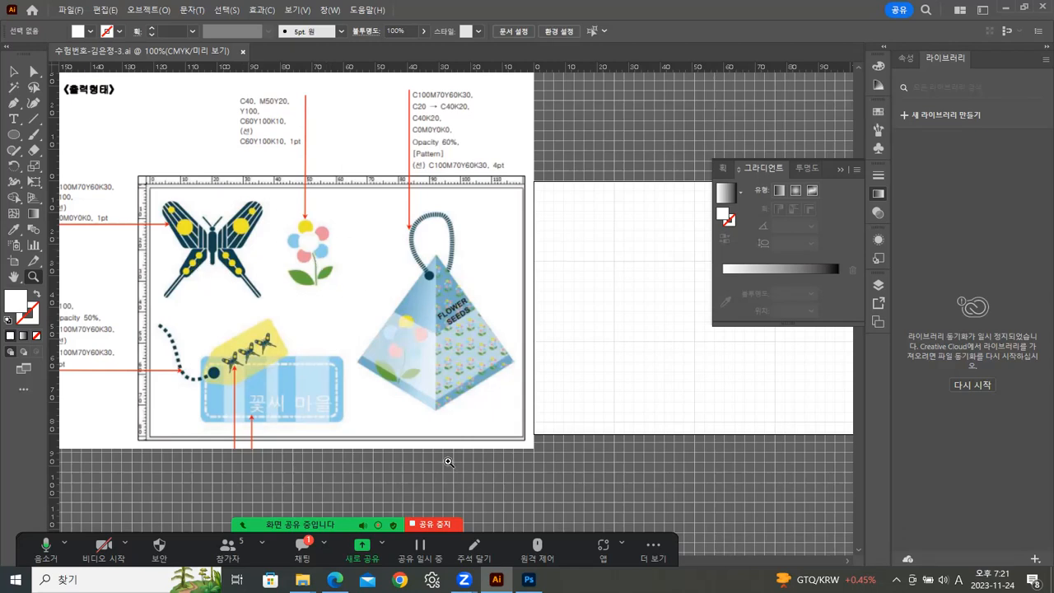
pyautogui.click(341, 265)
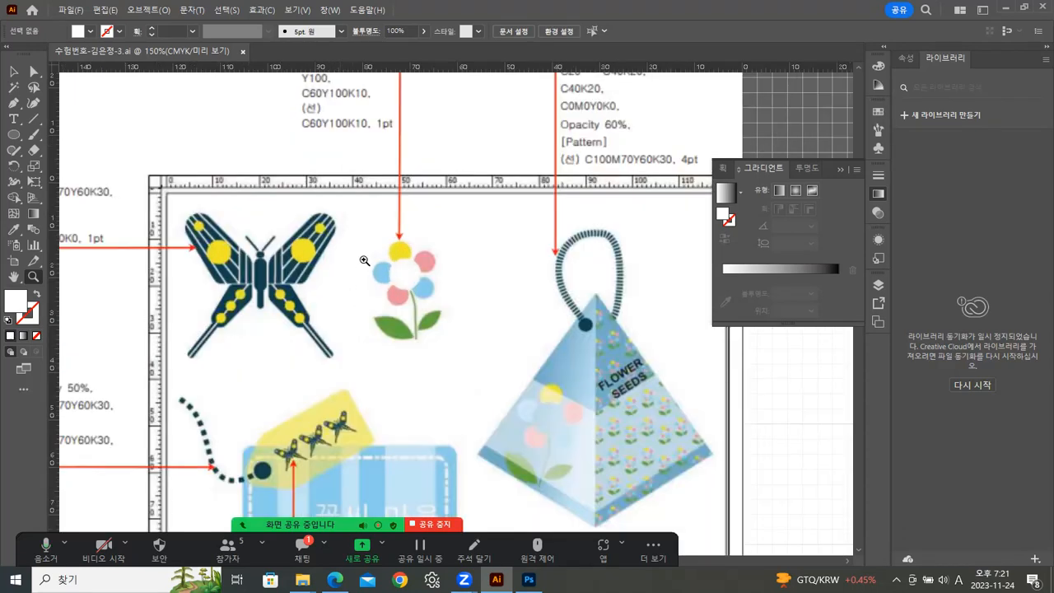
pyautogui.click(365, 261)
pyautogui.moveTo(540, 327); pyautogui.dragTo(329, 223)
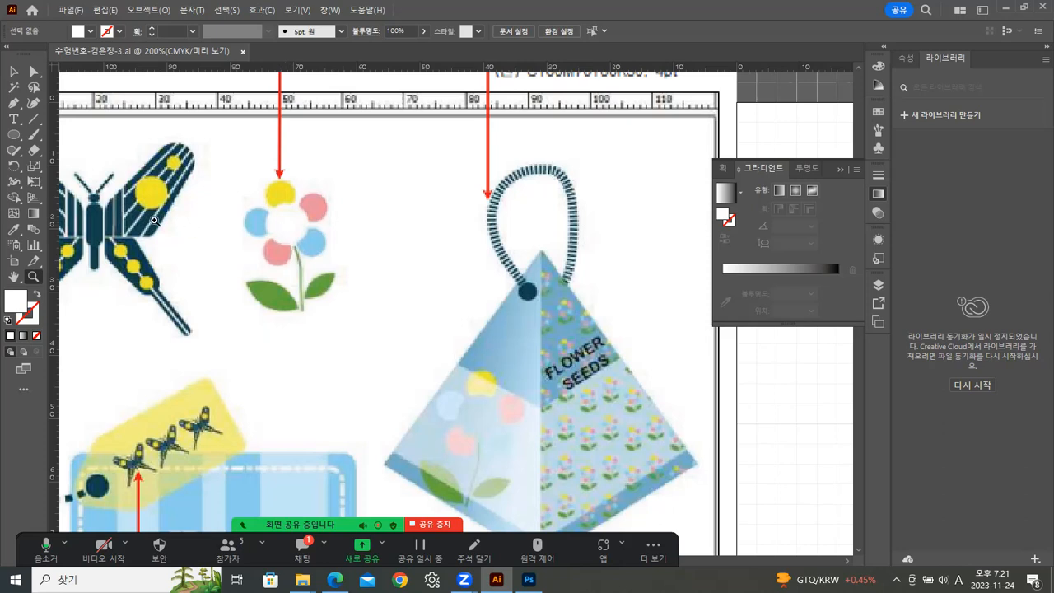
pyautogui.click(16, 137)
pyautogui.click(33, 277)
pyautogui.click(414, 282)
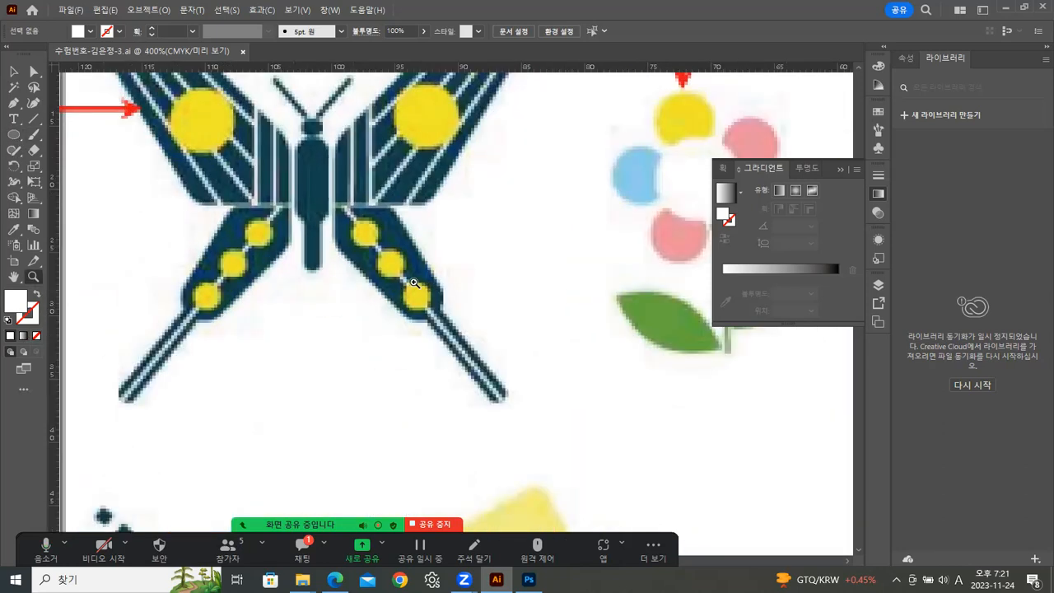
pyautogui.hscroll(5, 272, 296)
# Draw a small circle about 3.4 mm wide beside the reference flower and fill it yellow.
pyautogui.click(14, 135)
pyautogui.moveTo(372, 154); pyautogui.dragTo(418, 198)
pyautogui.click(13, 73)
pyautogui.click(875, 113)
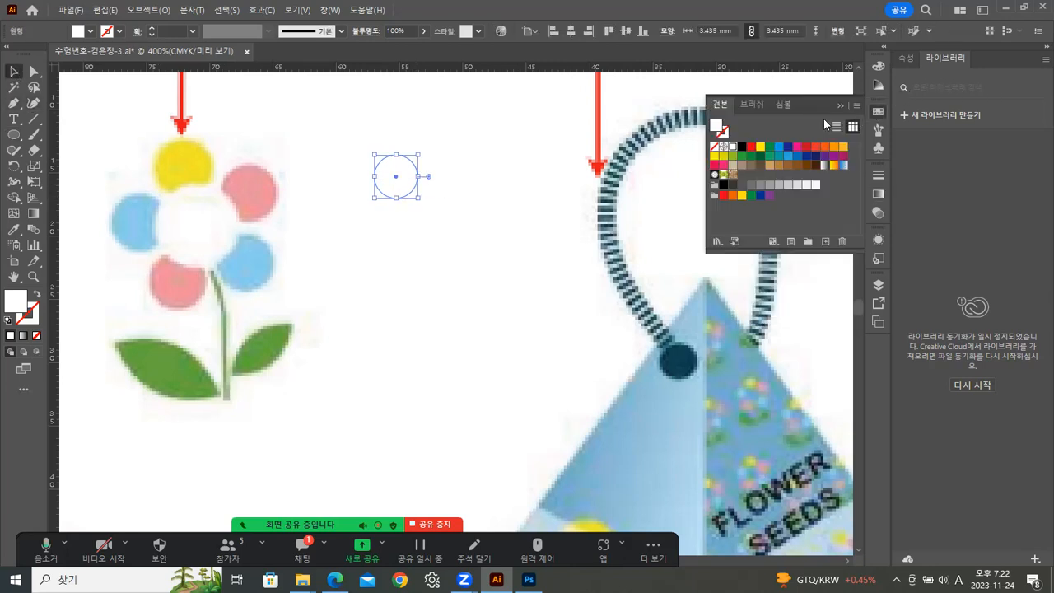
pyautogui.click(843, 146)
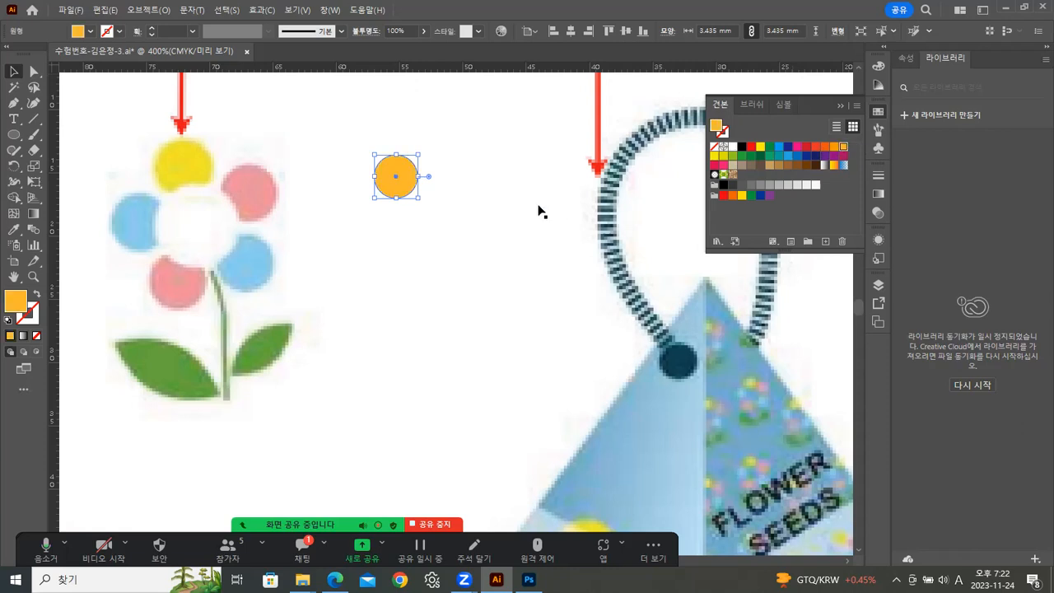
pyautogui.click(759, 146)
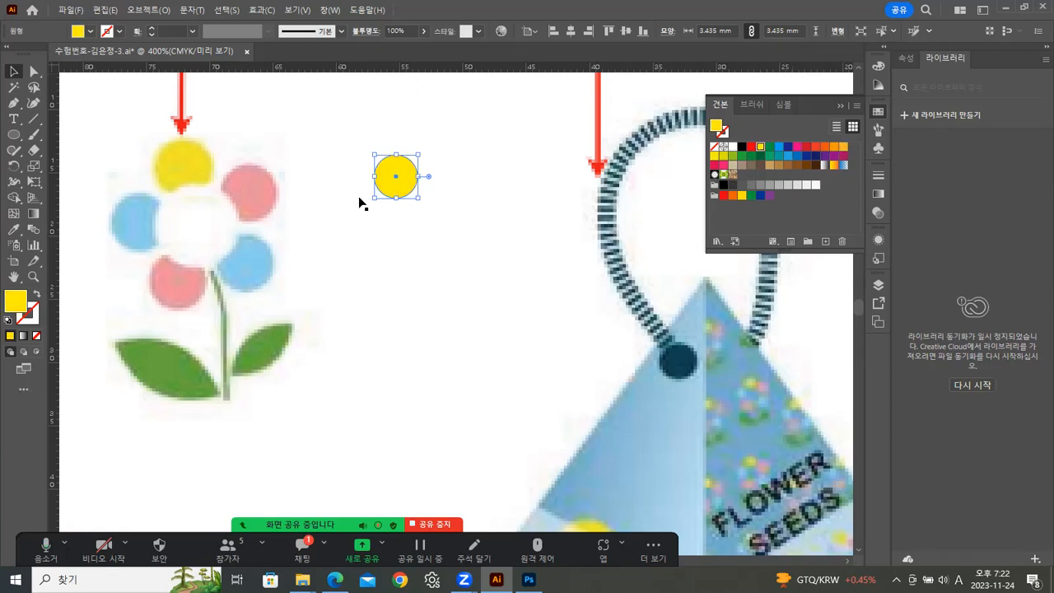
# Enlarge the yellow circle to about 4 mm.
pyautogui.moveTo(398, 185); pyautogui.dragTo(424, 192)
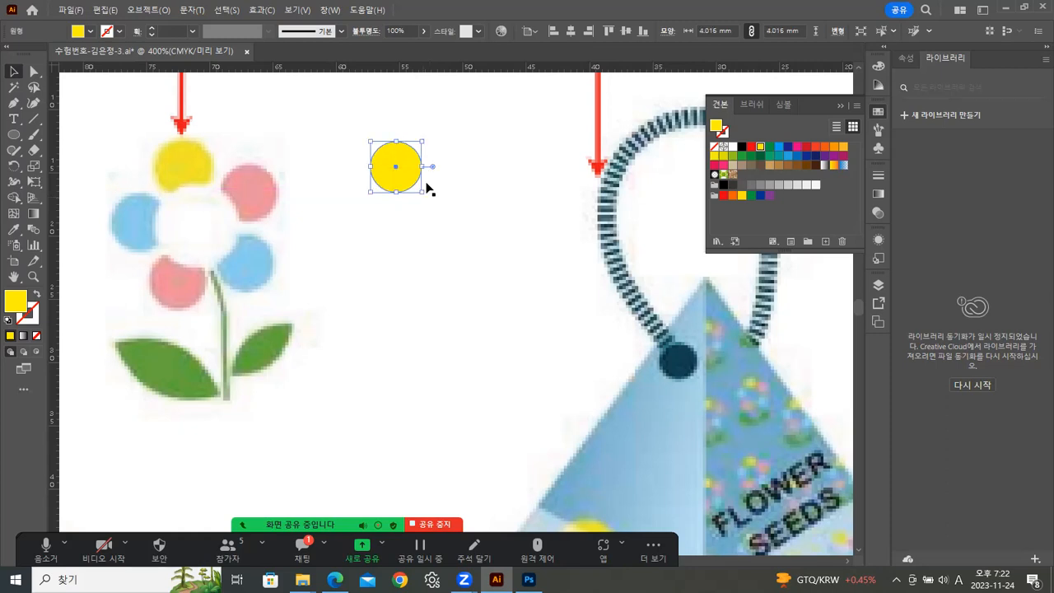
pyautogui.click(409, 231)
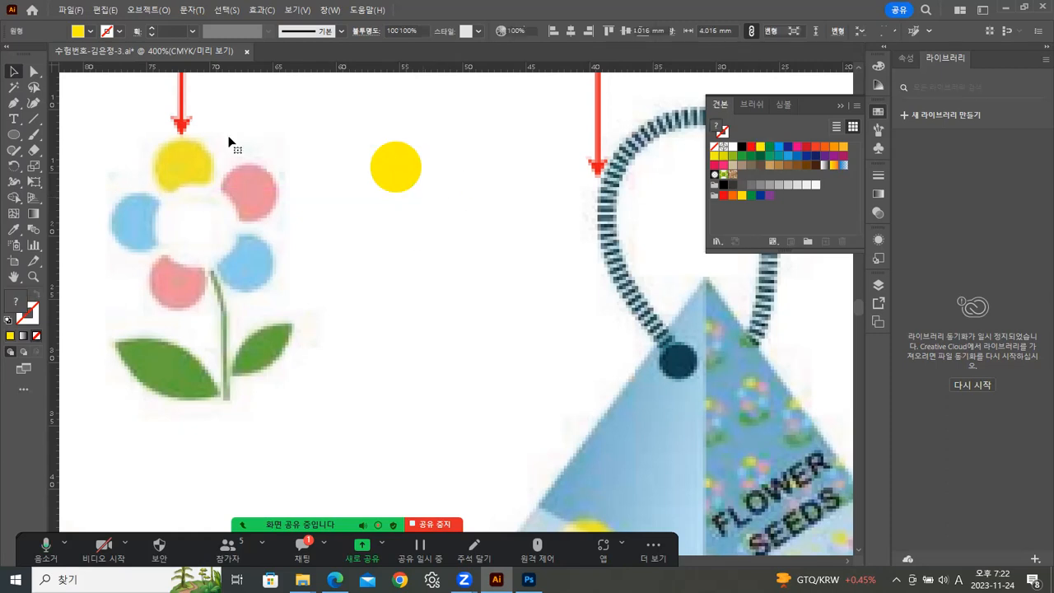
pyautogui.click(396, 167)
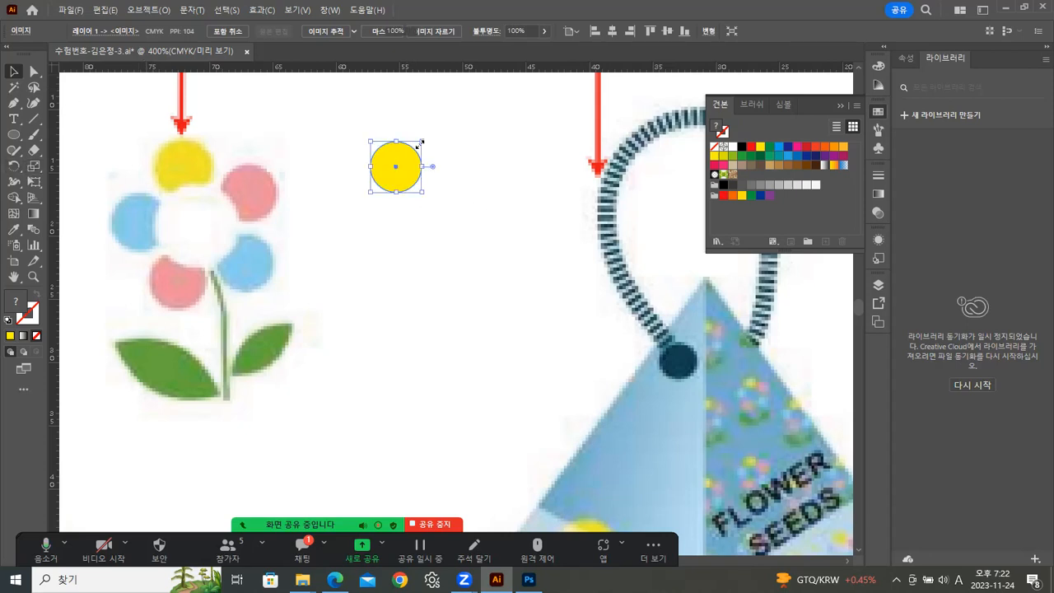
# Rotate-copy the yellow circle 72° around a point below it and repeat three times to form five petals.
pyautogui.click(15, 166)
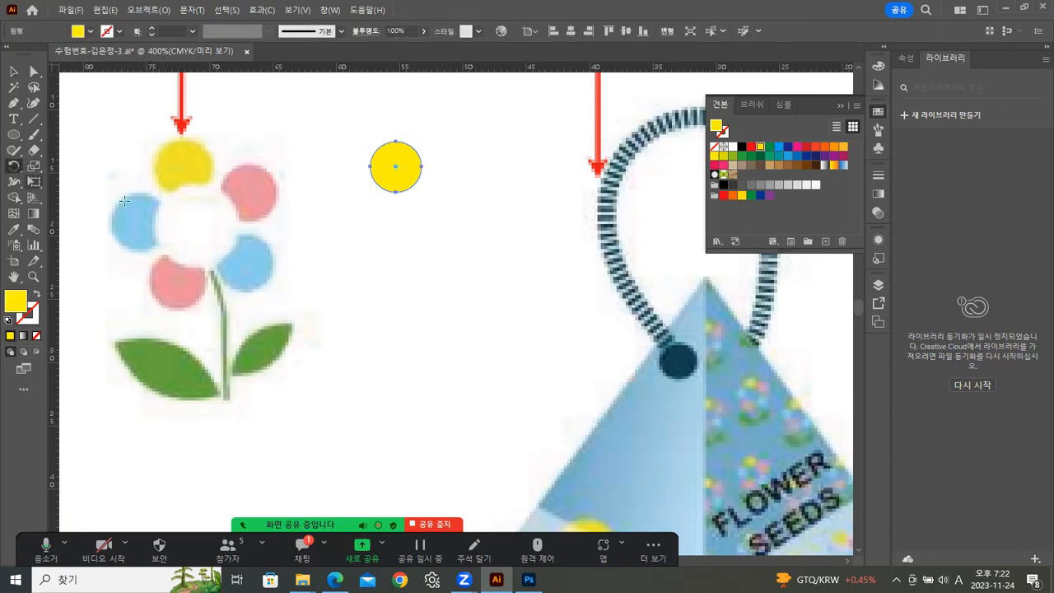
pyautogui.keyDown('alt'); pyautogui.click(415, 223); pyautogui.keyUp('alt')
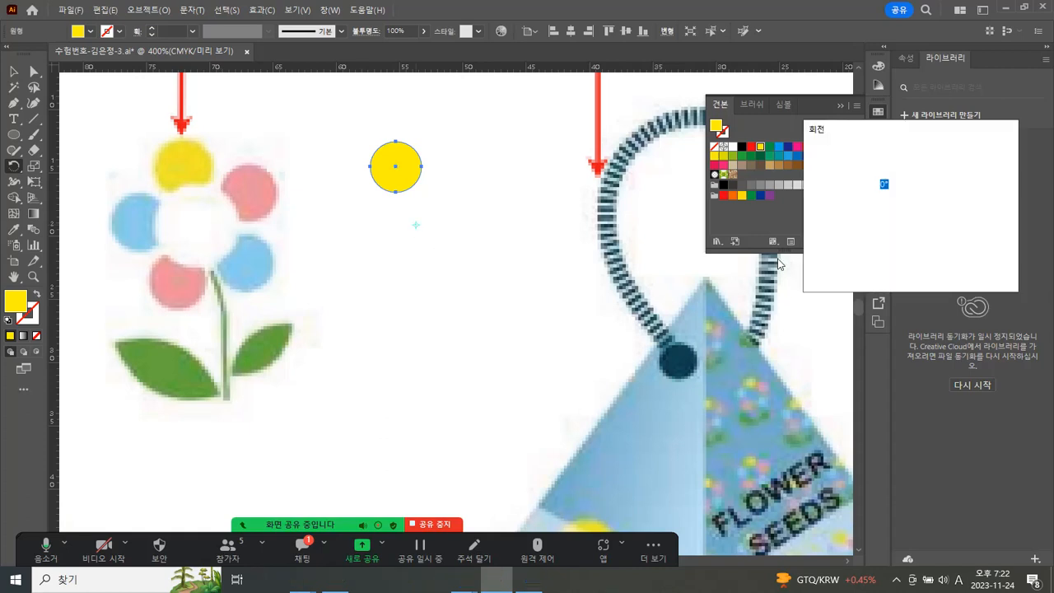
pyautogui.write('72')
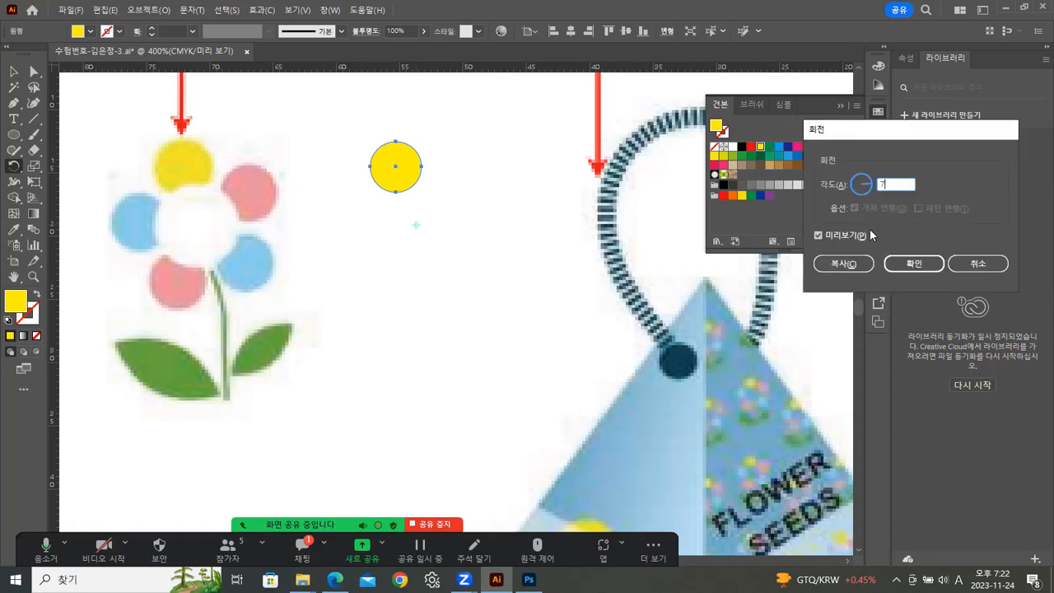
pyautogui.click(848, 262)
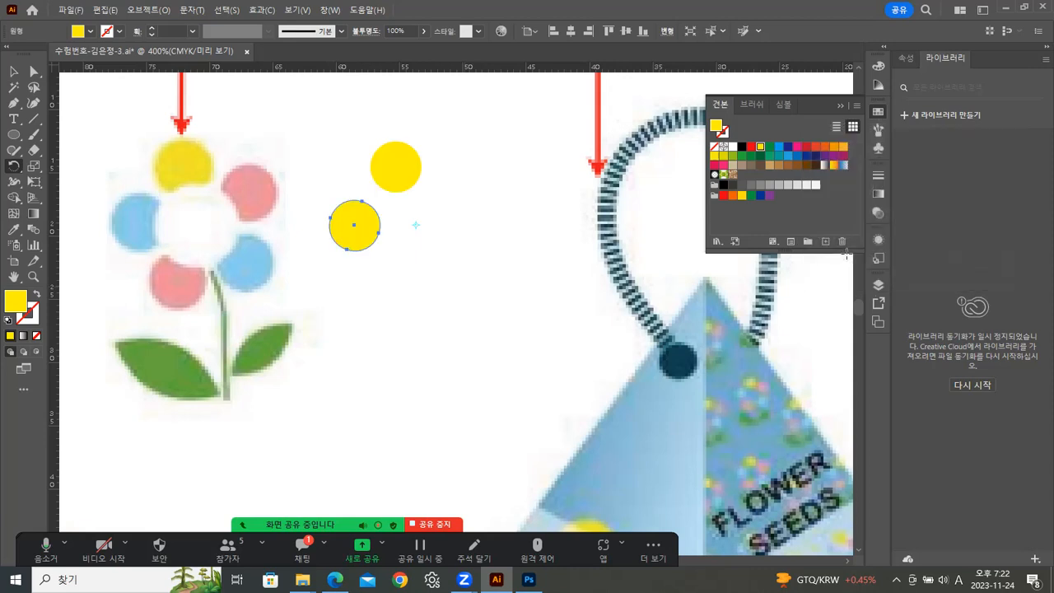
pyautogui.hotkey('ctrl', 'd')
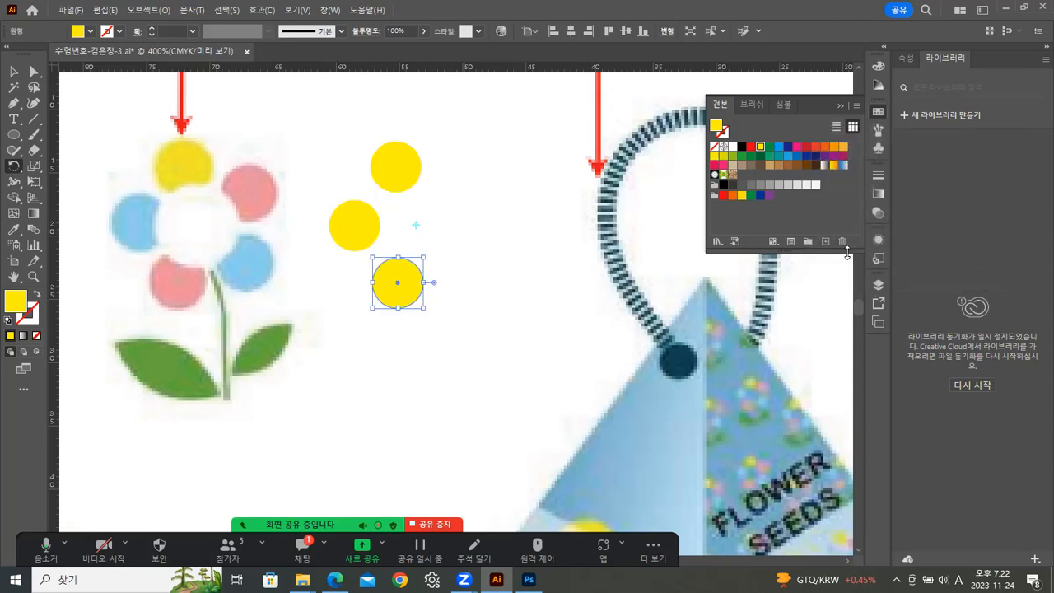
pyautogui.hotkey('ctrl', 'd')
pyautogui.hotkey('ctrl', 'd')
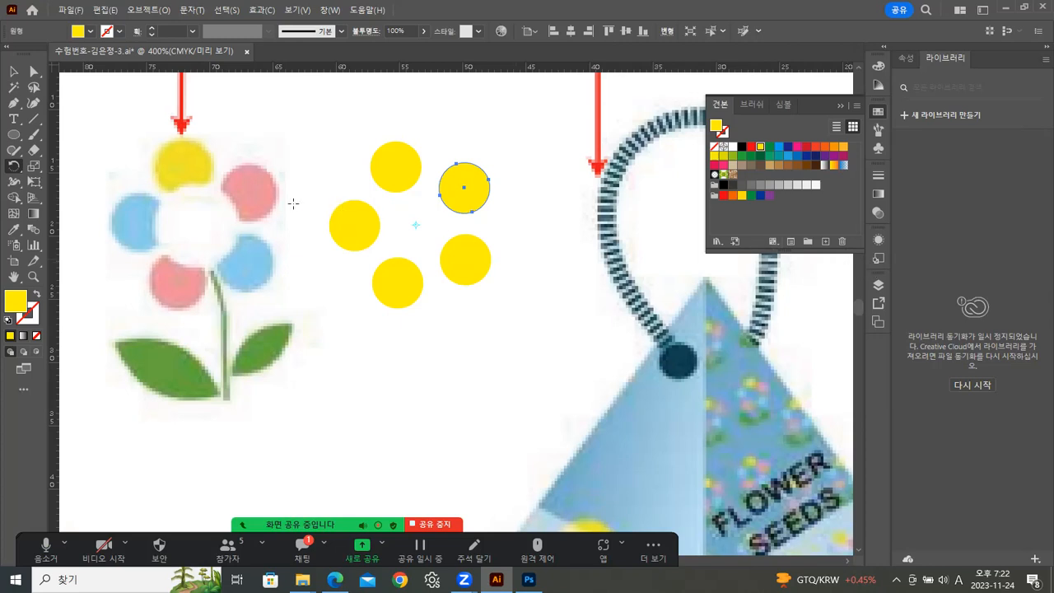
# Try to lock the selected reference image.
pyautogui.click(14, 73)
pyautogui.moveTo(353, 165); pyautogui.dragTo(387, 196)
pyautogui.hotkey('ctrl', 'z')
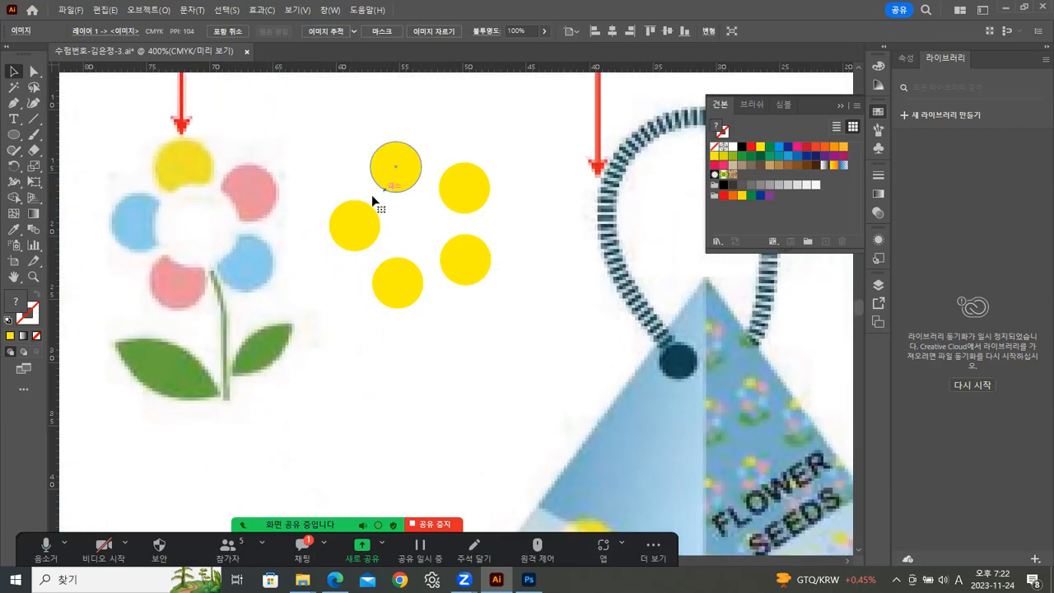
pyautogui.click(148, 10)
pyautogui.moveTo(167, 127)
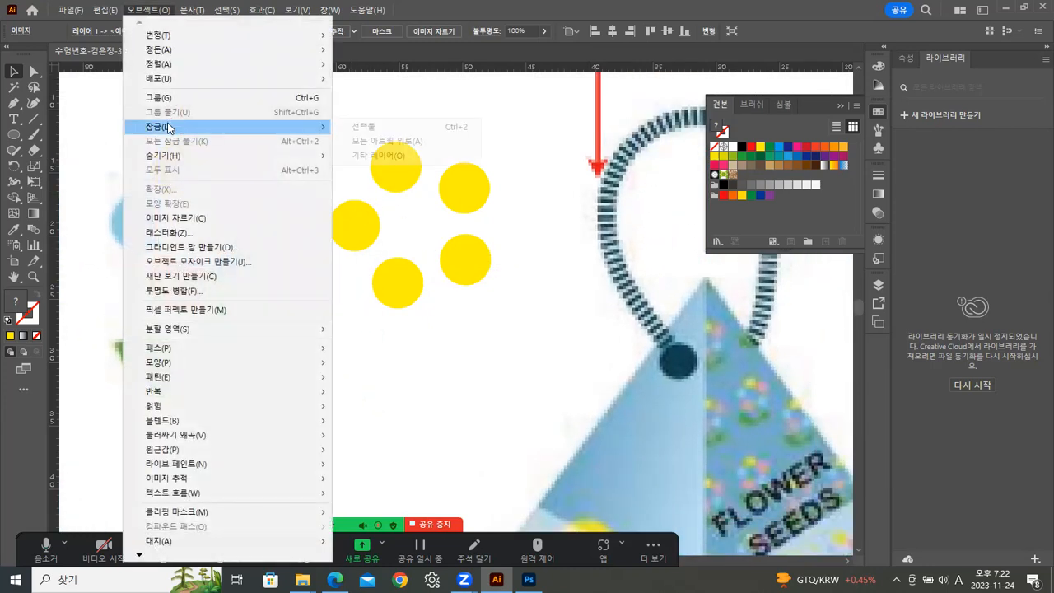
pyautogui.click(366, 127)
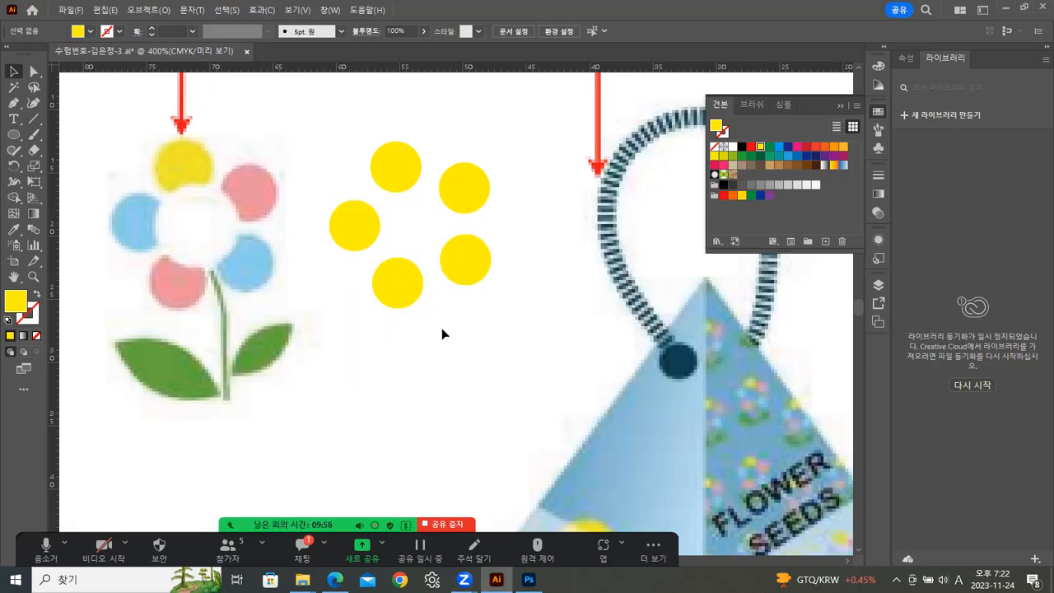
# Delete the four copied petal circles, keeping only the original yellow circle.
pyautogui.click(410, 173)
pyautogui.moveTo(365, 138); pyautogui.dragTo(505, 289)
pyautogui.click(540, 269)
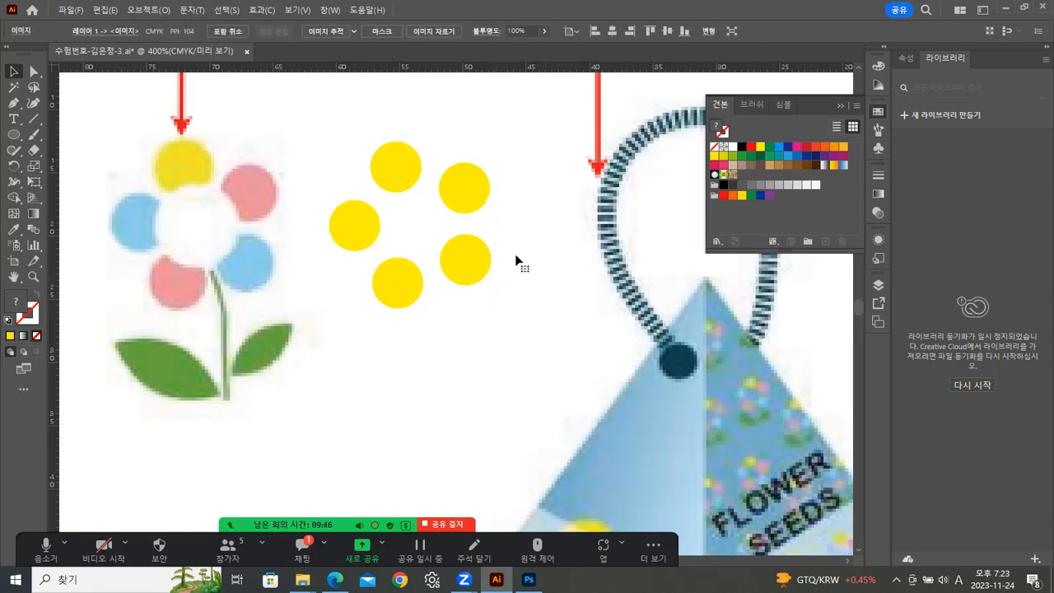
pyautogui.click(365, 223)
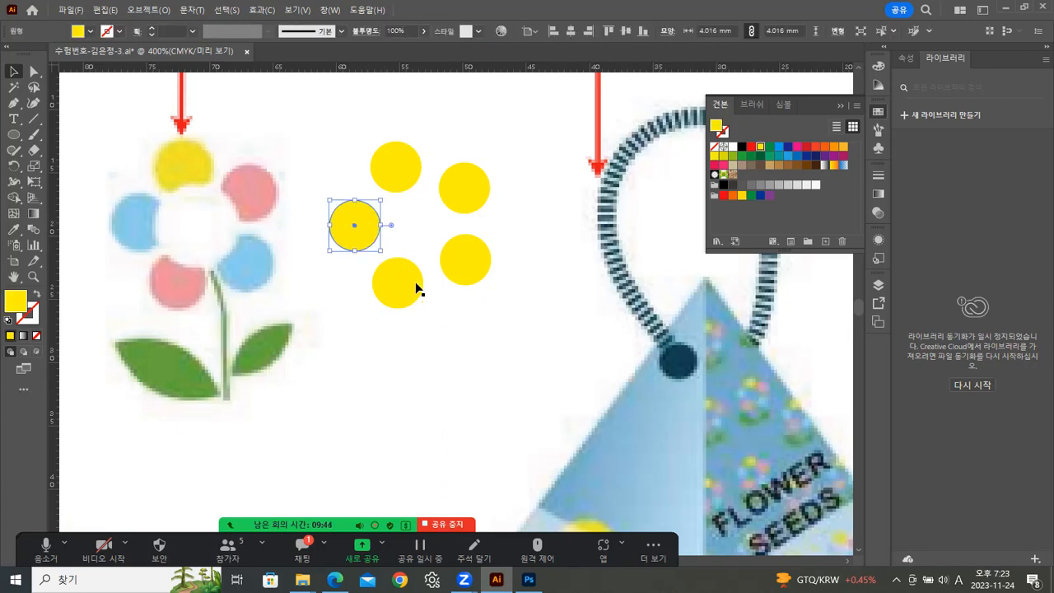
pyautogui.press('Delete')
pyautogui.click(415, 282)
pyautogui.press('Delete')
pyautogui.click(467, 265)
pyautogui.press('Delete')
pyautogui.click(466, 196)
pyautogui.press('Delete')
# Rotate-copy the original circle 72° around a new centre point and repeat three times to form five petals.
pyautogui.click(400, 188)
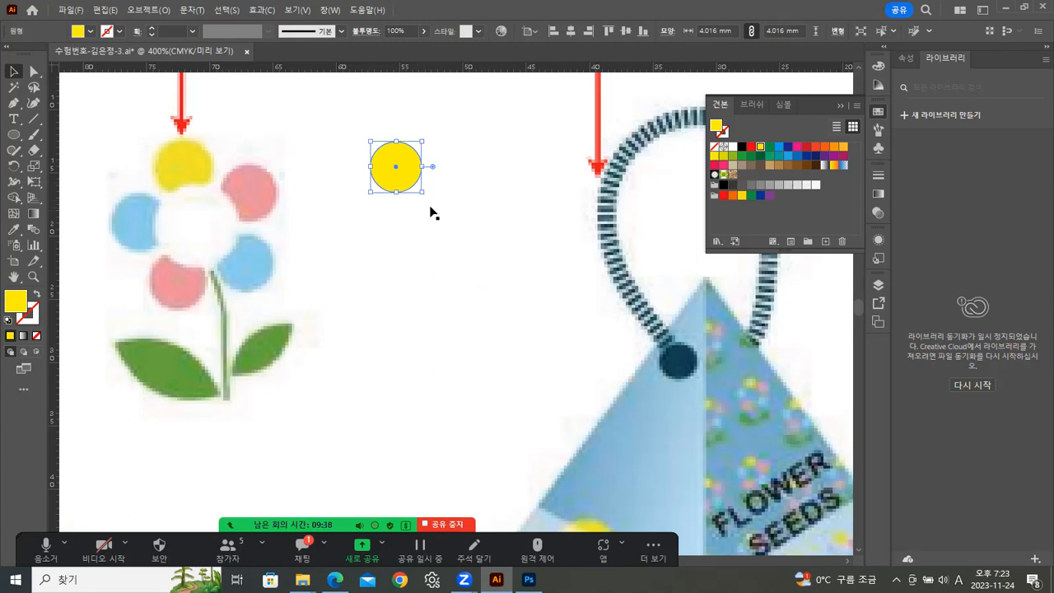
pyautogui.moveTo(422, 192); pyautogui.dragTo(439, 190)
pyautogui.click(14, 165)
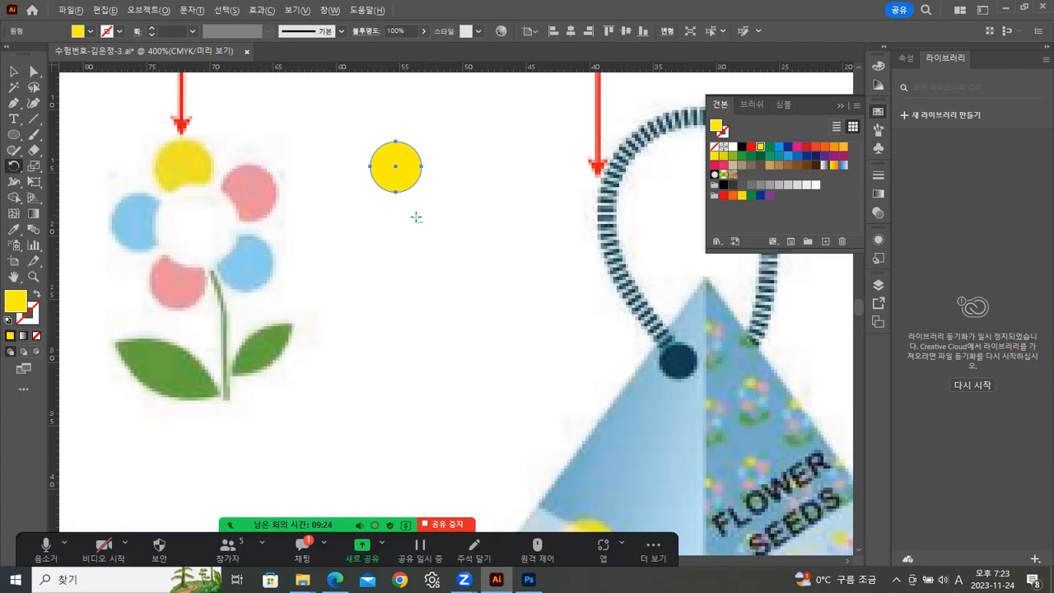
pyautogui.keyDown('alt'); pyautogui.click(416, 216); pyautogui.keyUp('alt')
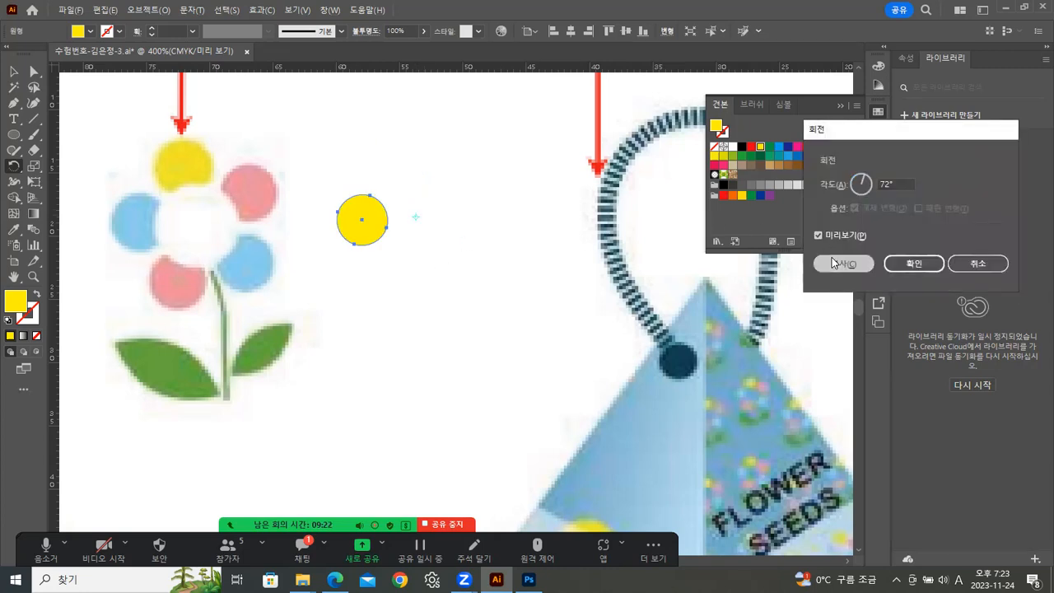
pyautogui.click(835, 263)
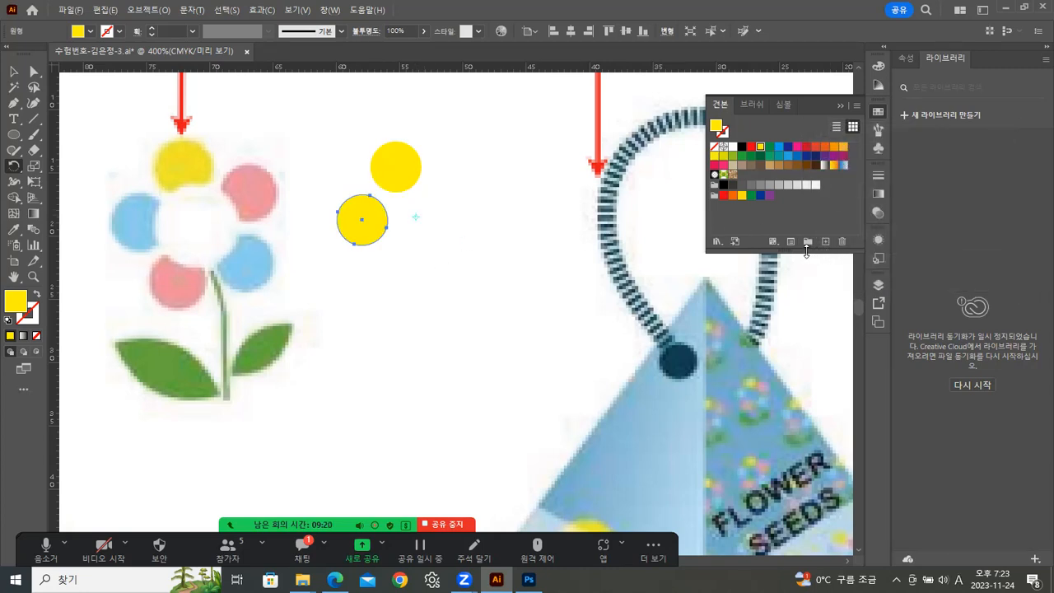
pyautogui.hotkey('ctrl', 'd')
pyautogui.hotkey('ctrl', 'd')
pyautogui.hotkey('ctrl', 'd')
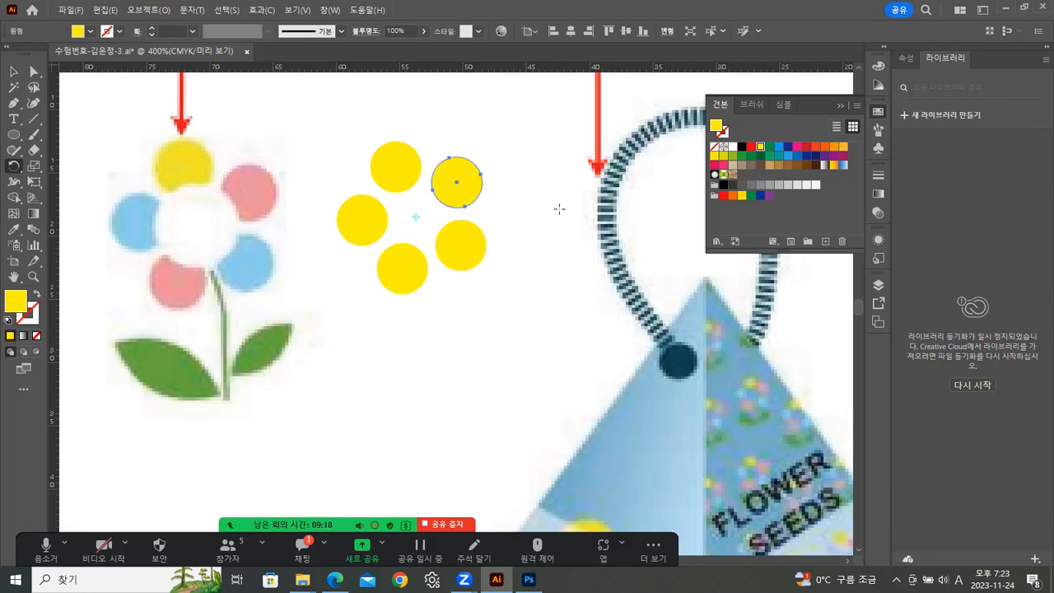
# Draw a white circle about 6.1 mm wide in the centre of the five petals.
pyautogui.click(13, 71)
pyautogui.click(198, 158)
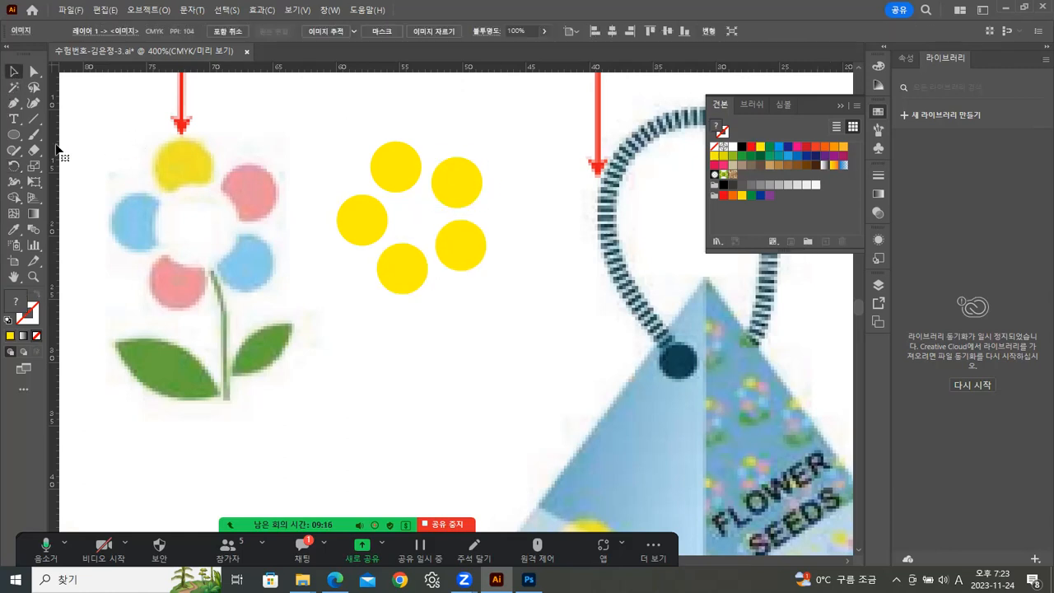
pyautogui.click(14, 136)
pyautogui.moveTo(418, 215)
pyautogui.mouseDown()
pyautogui.moveTo(476, 244)
pyautogui.moveTo(457, 255)
pyautogui.mouseUp()
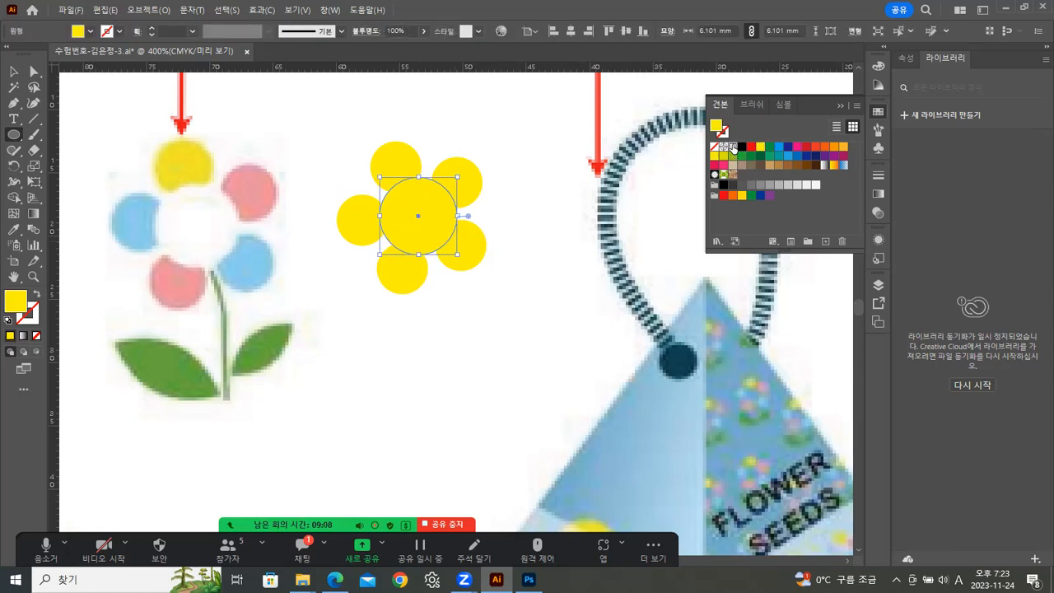
pyautogui.click(733, 146)
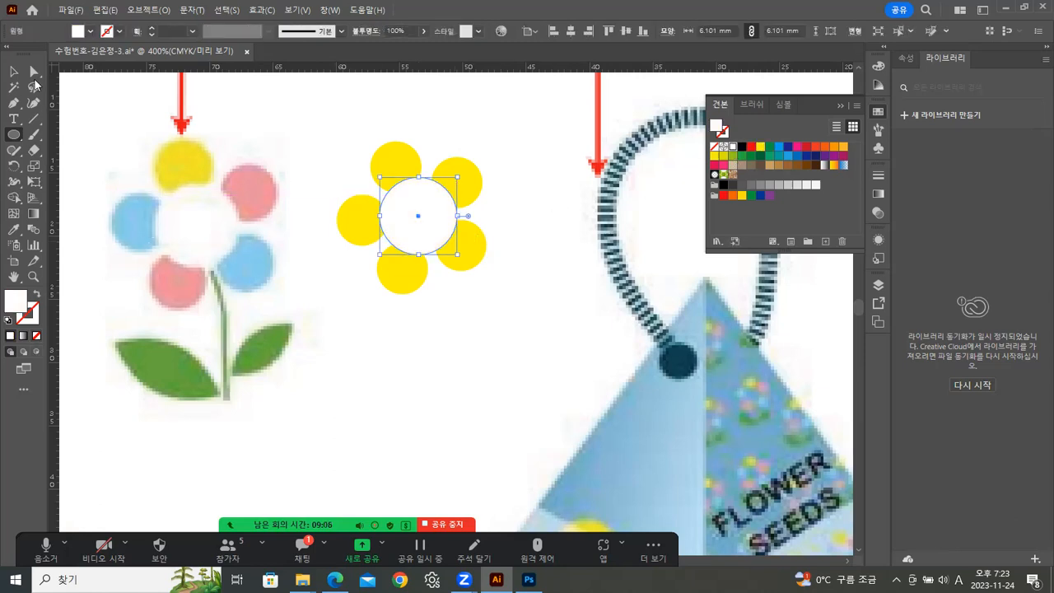
pyautogui.click(14, 71)
pyautogui.click(261, 218)
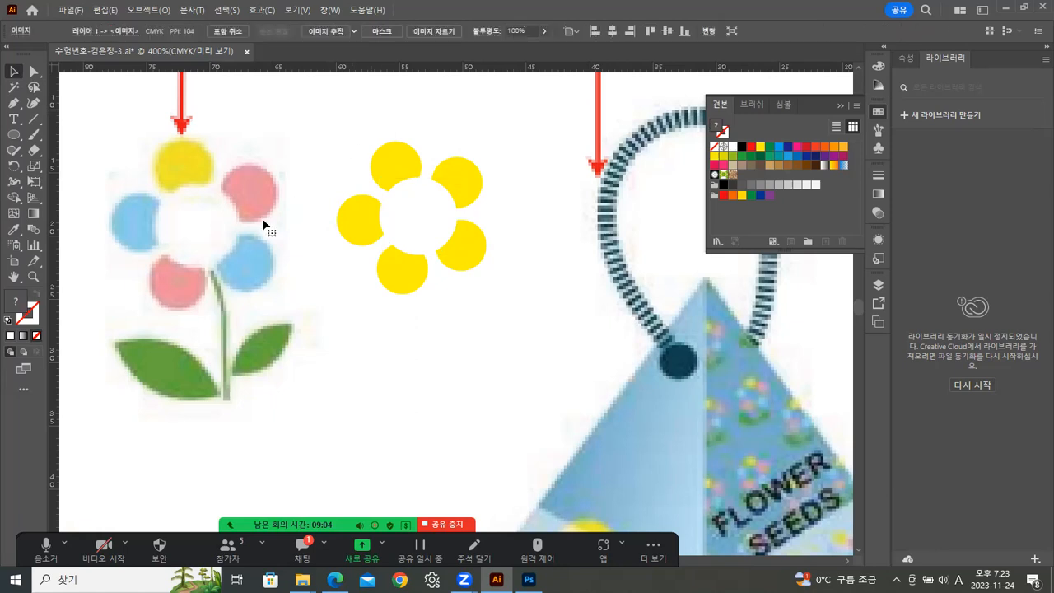
# Draw a yellow ellipse about 5.7 mm by 2.2 mm beside the first line of the colour legend.
pyautogui.moveTo(348, 162); pyautogui.dragTo(507, 405)
pyautogui.moveTo(459, 165); pyautogui.dragTo(418, 310)
pyautogui.moveTo(450, 207); pyautogui.dragTo(461, 363)
pyautogui.moveTo(326, 240); pyautogui.dragTo(529, 187)
pyautogui.moveTo(496, 220); pyautogui.dragTo(534, 224)
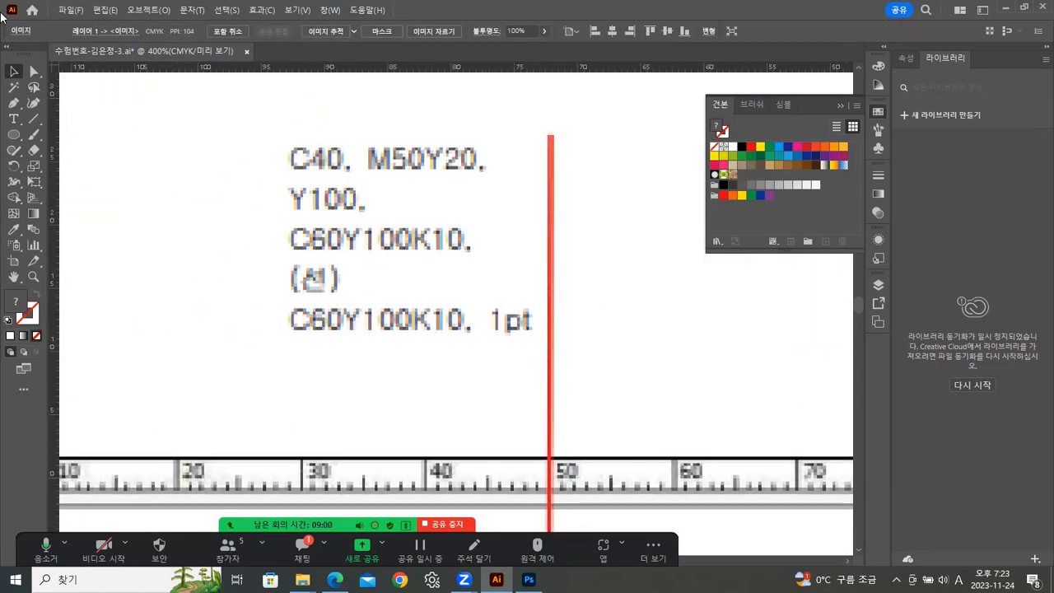
pyautogui.click(16, 133)
pyautogui.moveTo(207, 143)
pyautogui.mouseDown()
pyautogui.moveTo(288, 156)
pyautogui.moveTo(282, 172)
pyautogui.mouseUp()
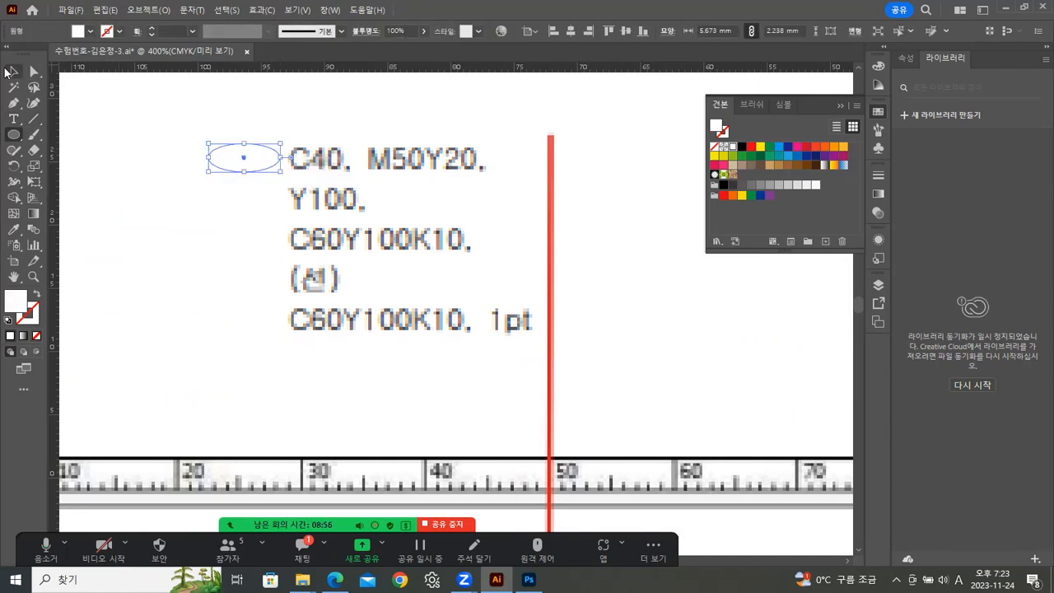
pyautogui.click(14, 74)
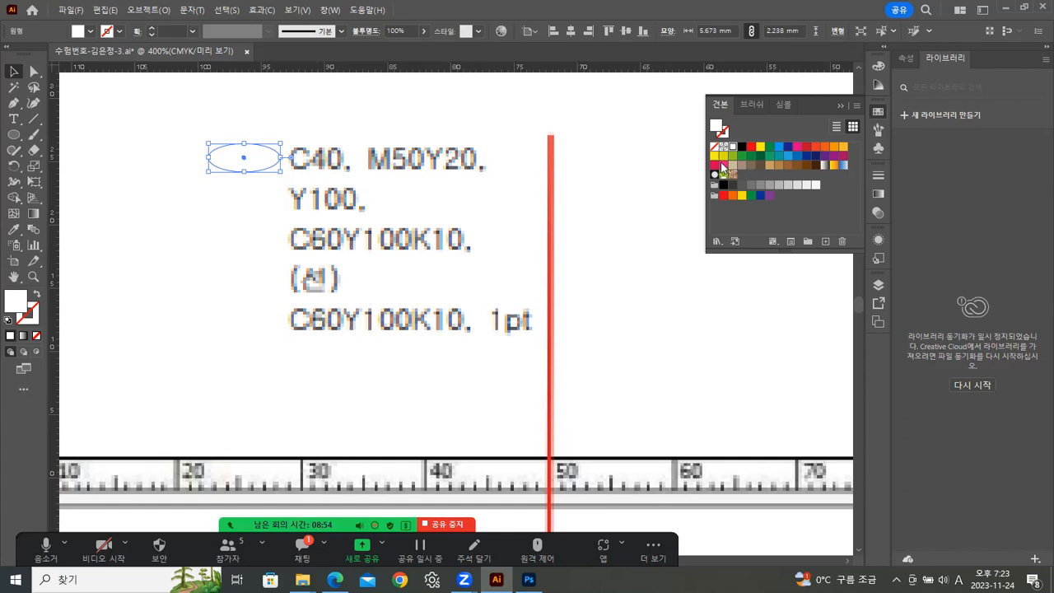
pyautogui.click(759, 148)
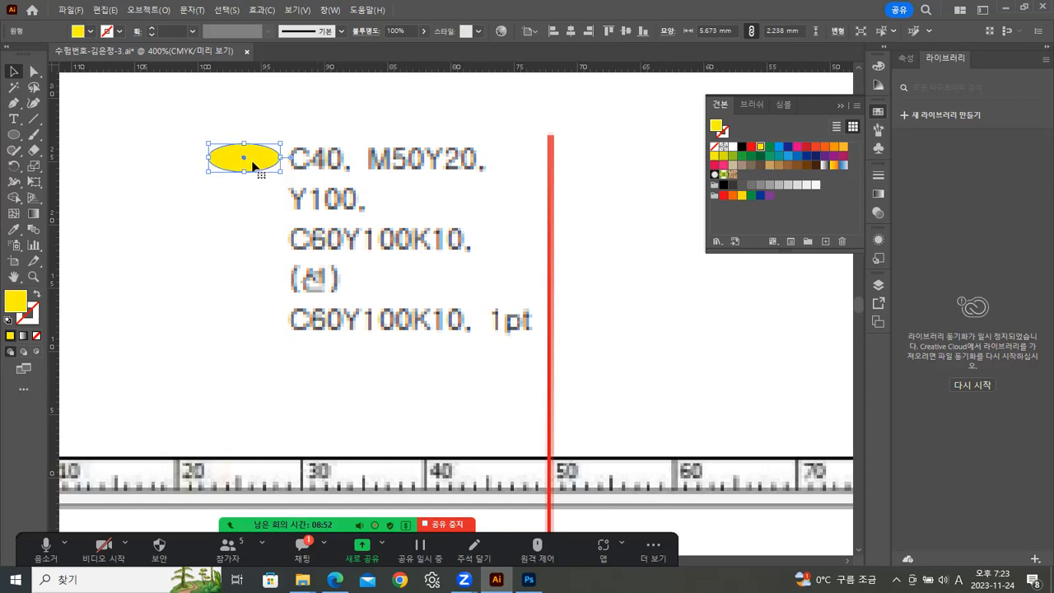
# Copy the ellipse straight down and repeat the copy three times to make a column of five ellipses.
pyautogui.moveTo(253, 165); pyautogui.dragTo(255, 206)
pyautogui.hotkey('ctrl', 'd')
pyautogui.hotkey('ctrl', 'd')
pyautogui.hotkey('ctrl', 'd')
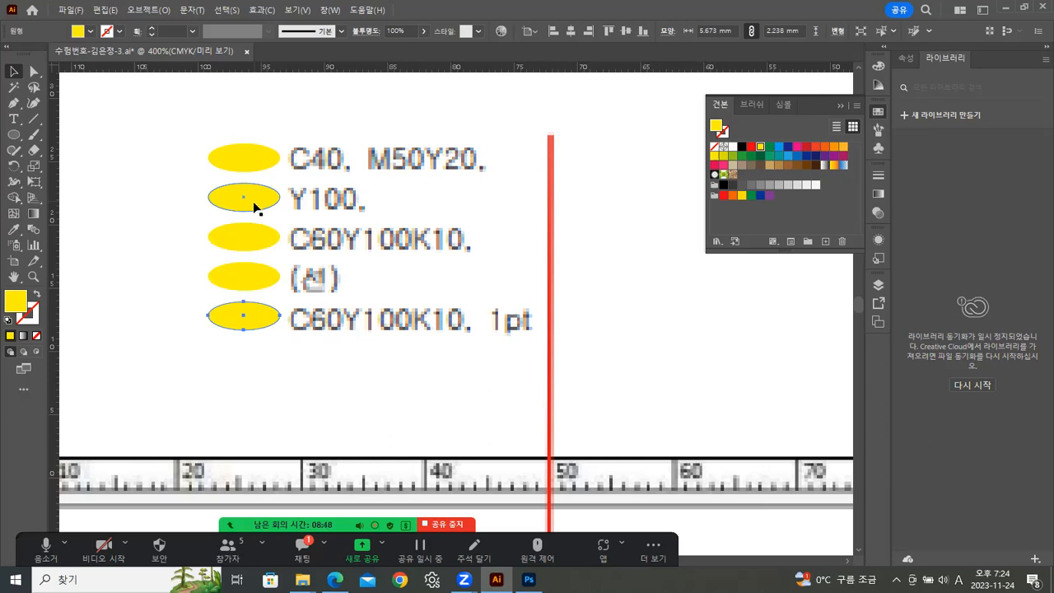
# Set the top ellipse's fill to C40 M50 Y20.
pyautogui.click(222, 154)
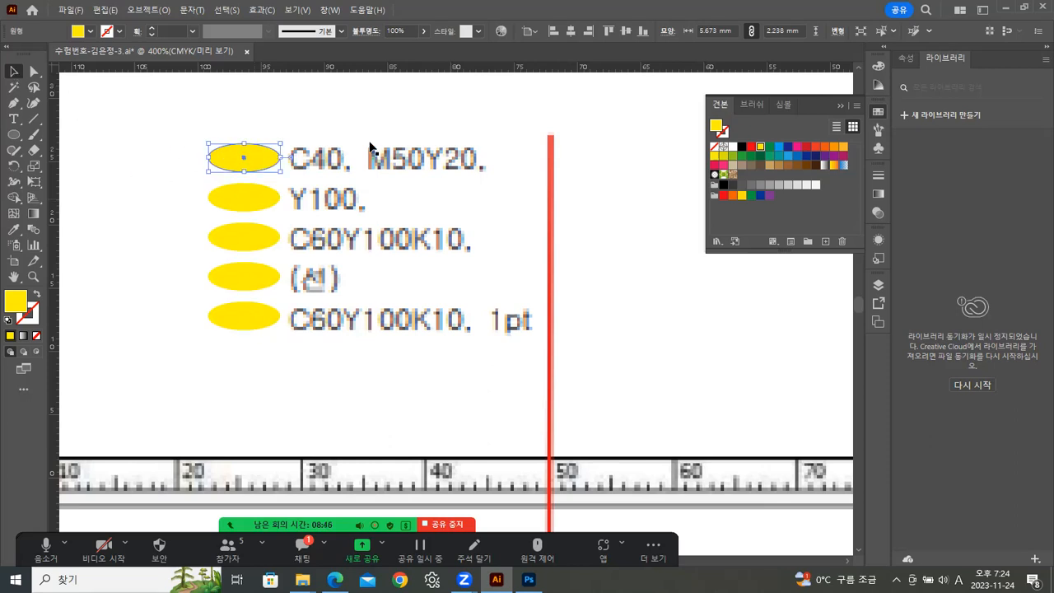
pyautogui.click(879, 66)
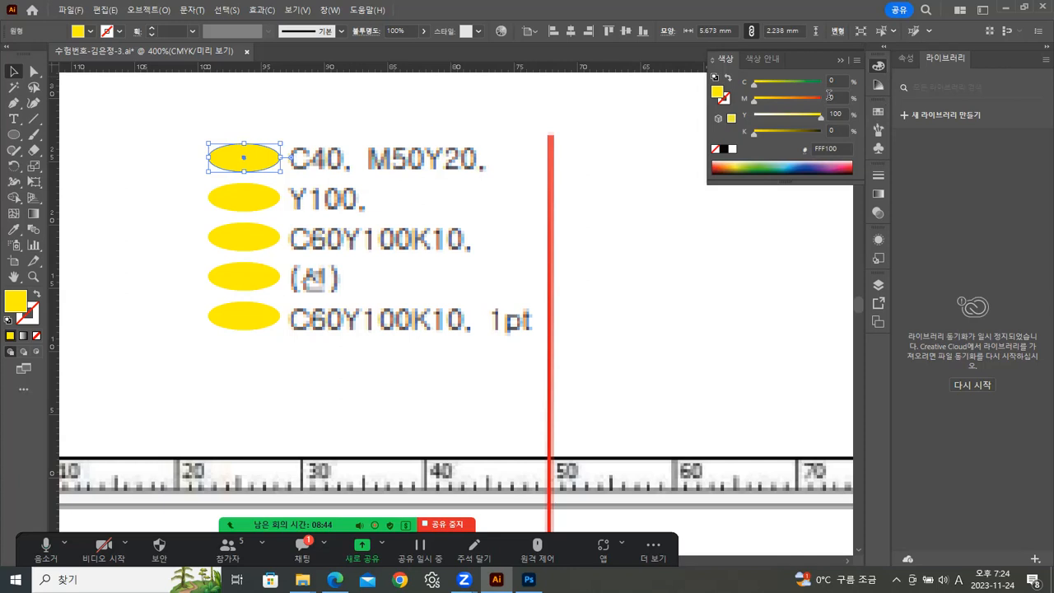
pyautogui.click(830, 81)
pyautogui.write('40')
pyautogui.press('Return')
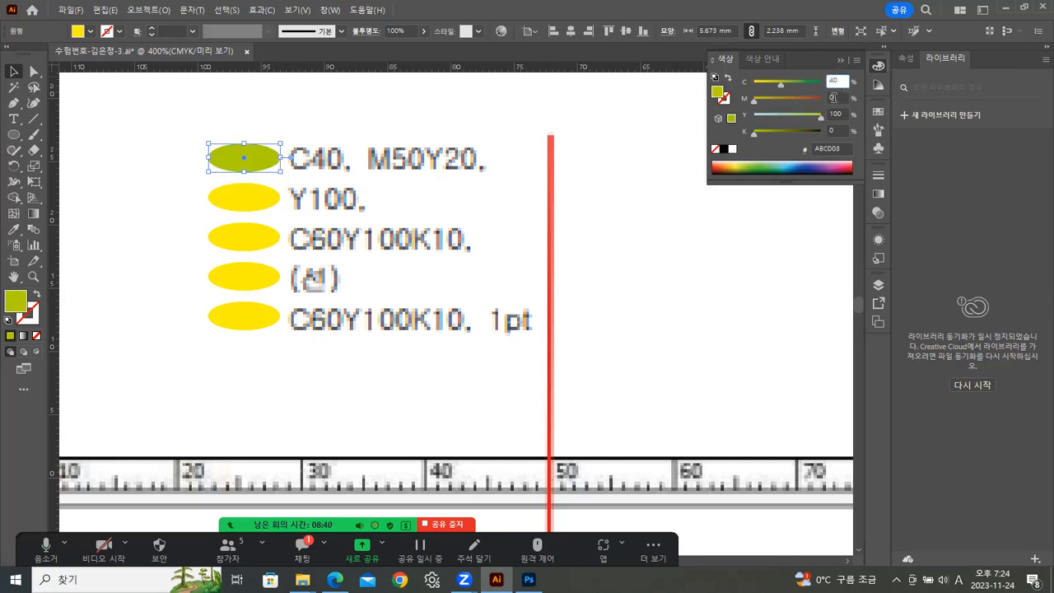
pyautogui.click(833, 97)
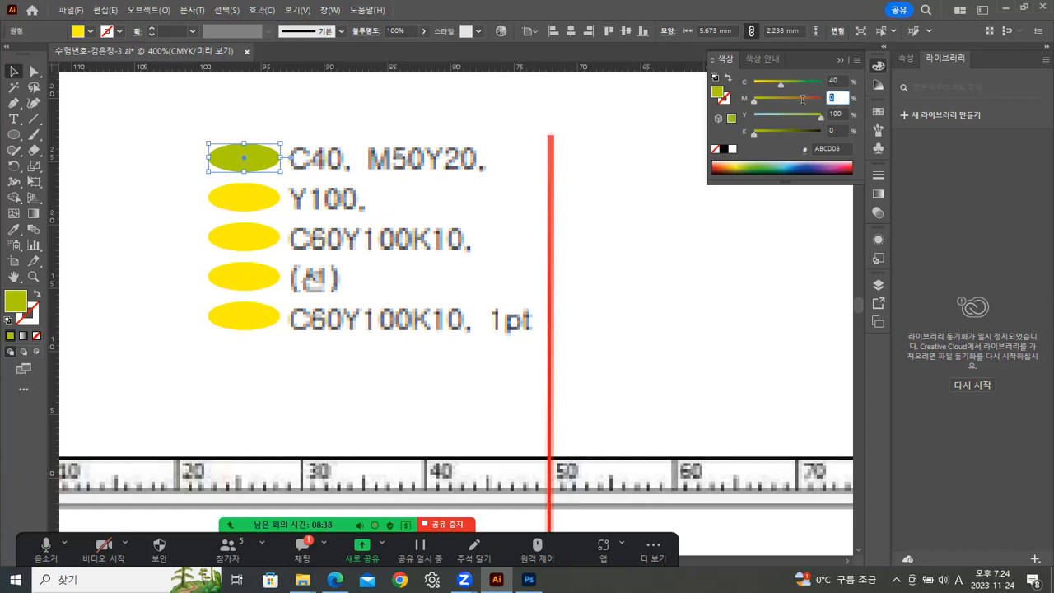
pyautogui.write('5')
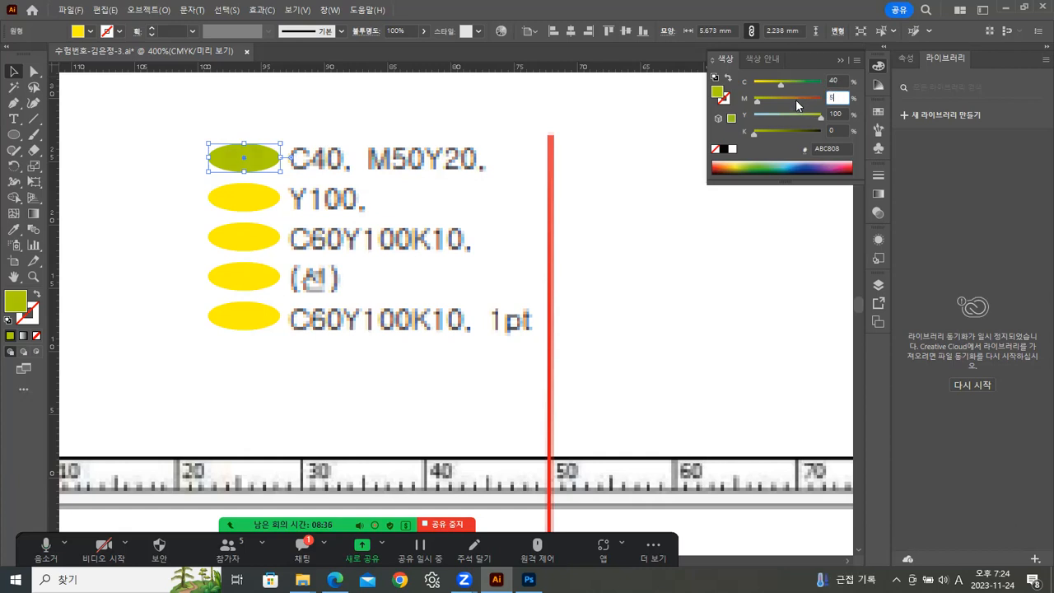
pyautogui.write('0')
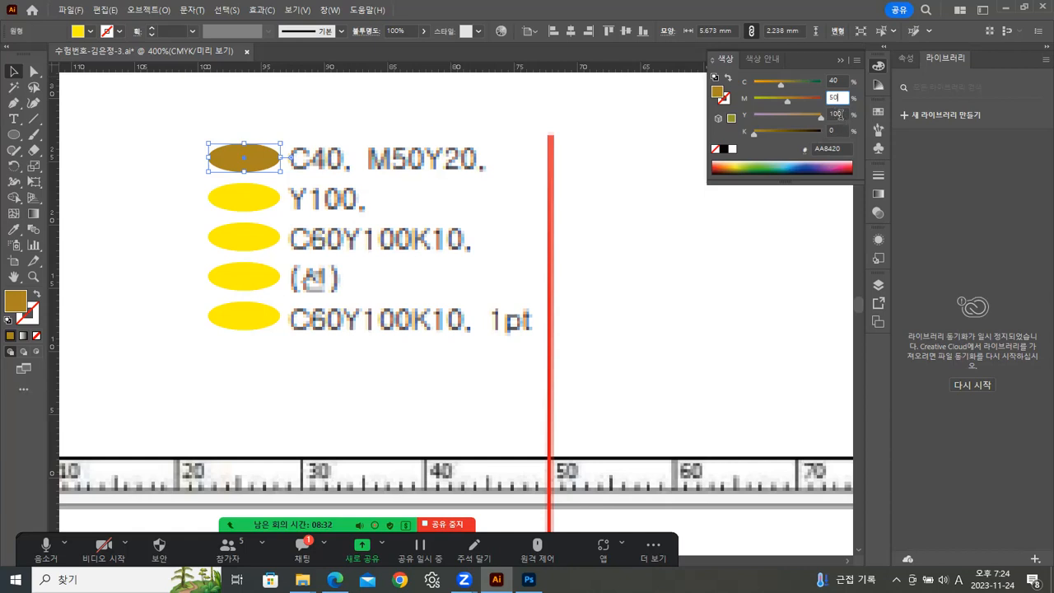
pyautogui.click(835, 113)
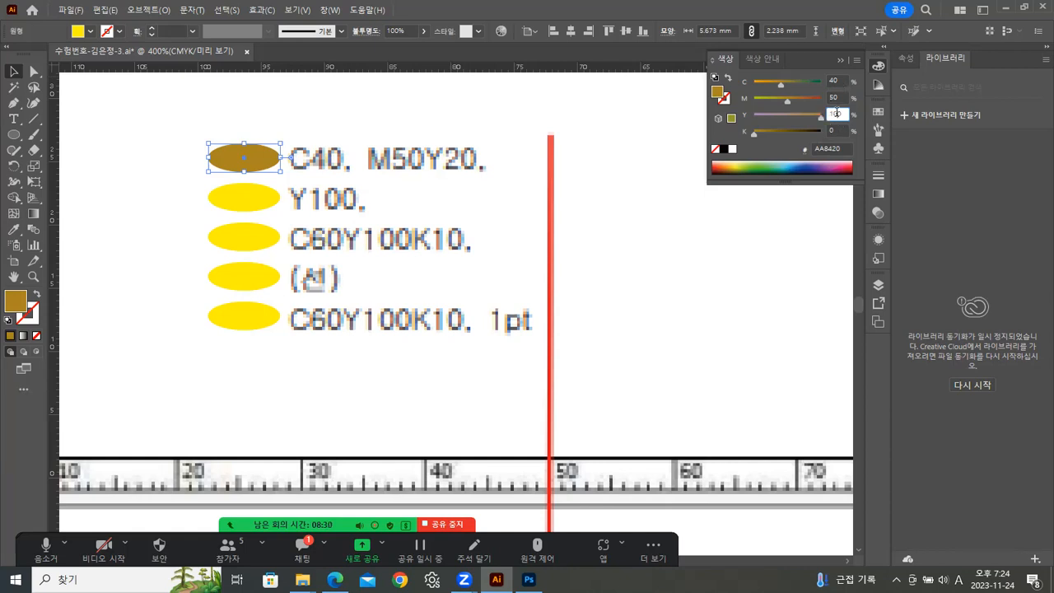
pyautogui.write('20')
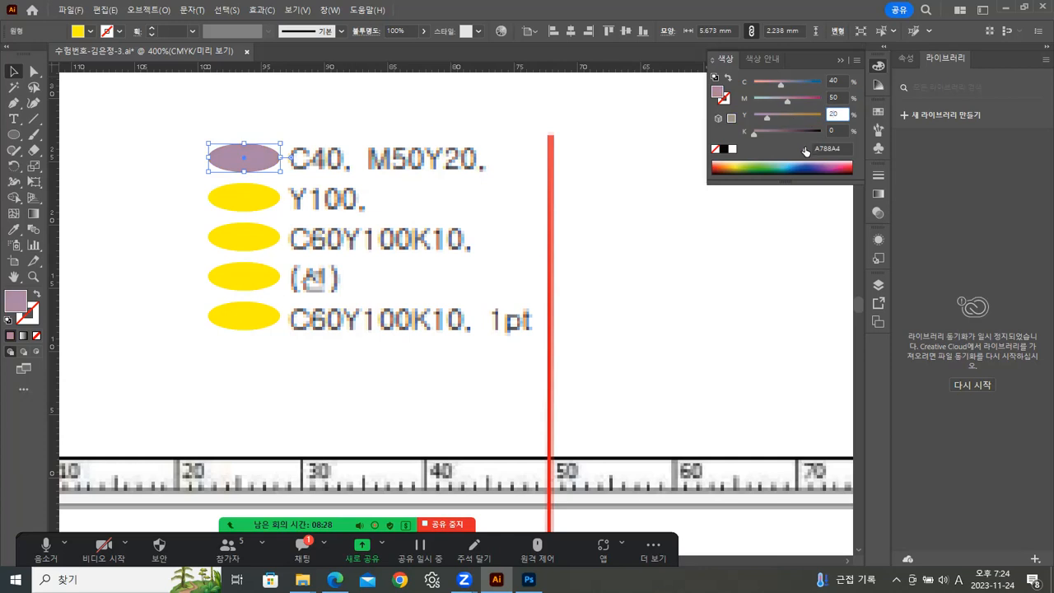
pyautogui.press('Return')
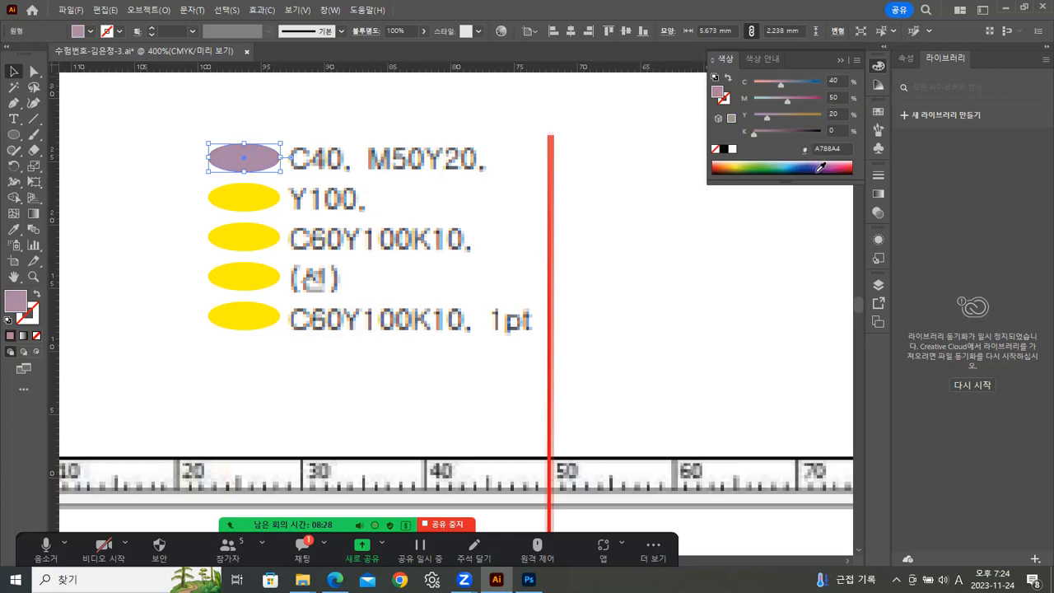
# Set the third ellipse's fill to C60 Y100 K10.
pyautogui.click(258, 201)
pyautogui.click(272, 238)
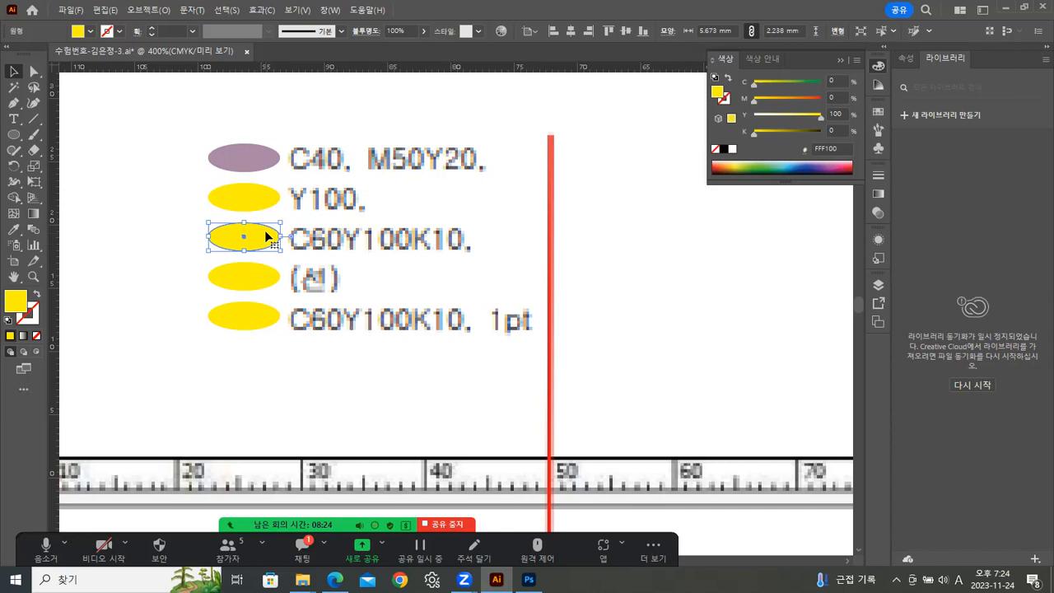
pyautogui.click(829, 77)
pyautogui.write('60')
pyautogui.press('Return')
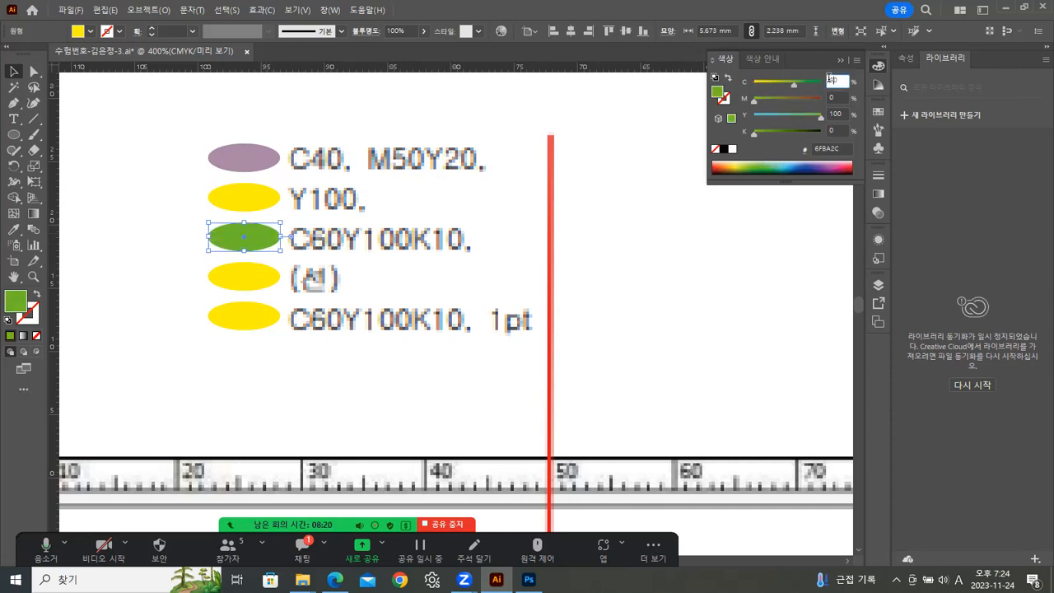
pyautogui.click(830, 128)
pyautogui.write('10')
pyautogui.press('Return')
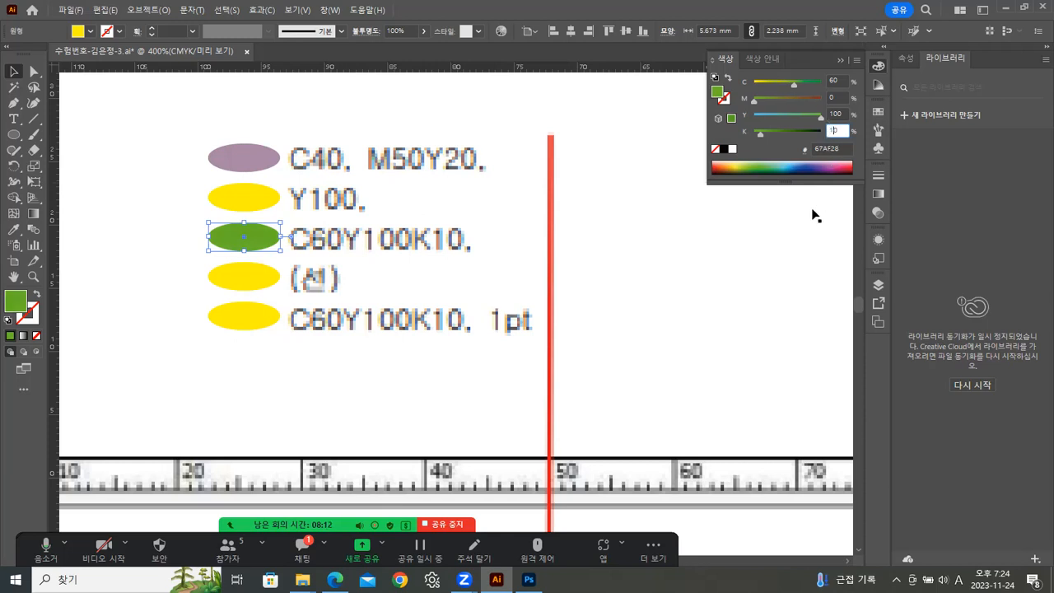
# Apply the third ellipse's green fill to the fifth ellipse with the Eyedropper.
pyautogui.click(840, 206)
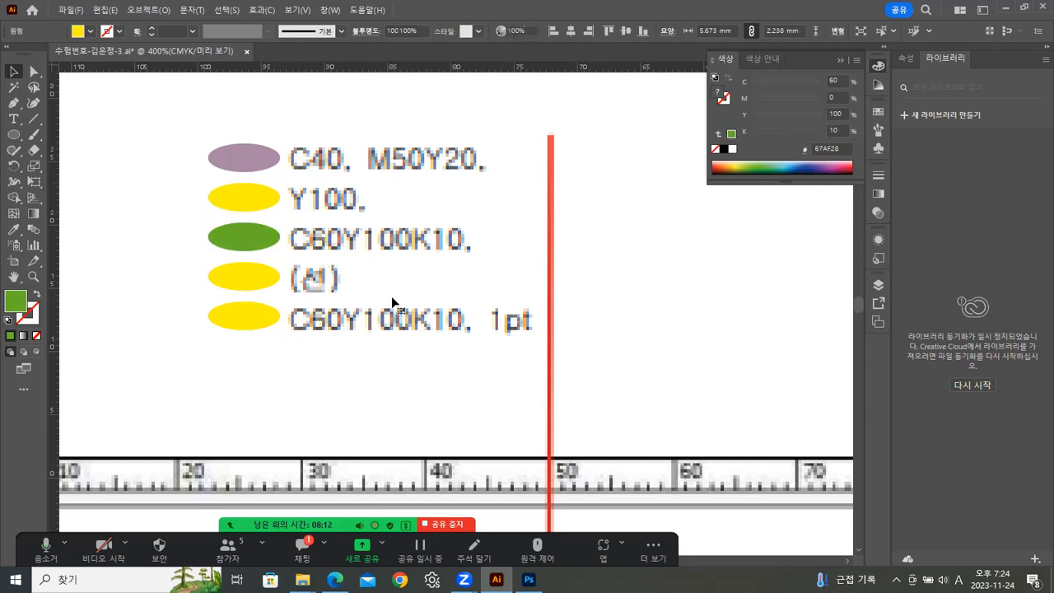
pyautogui.click(246, 316)
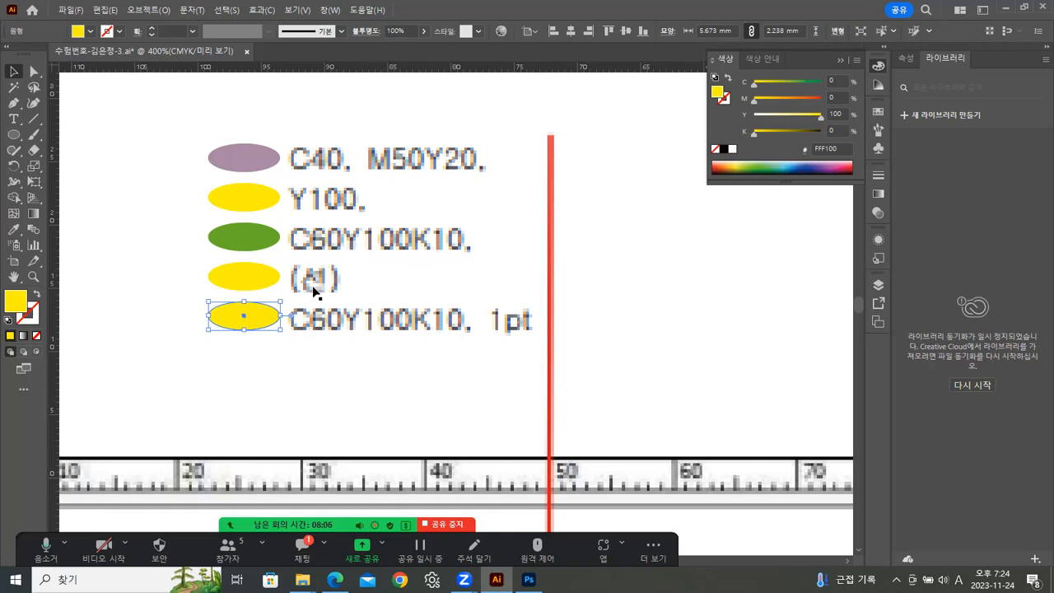
pyautogui.click(12, 234)
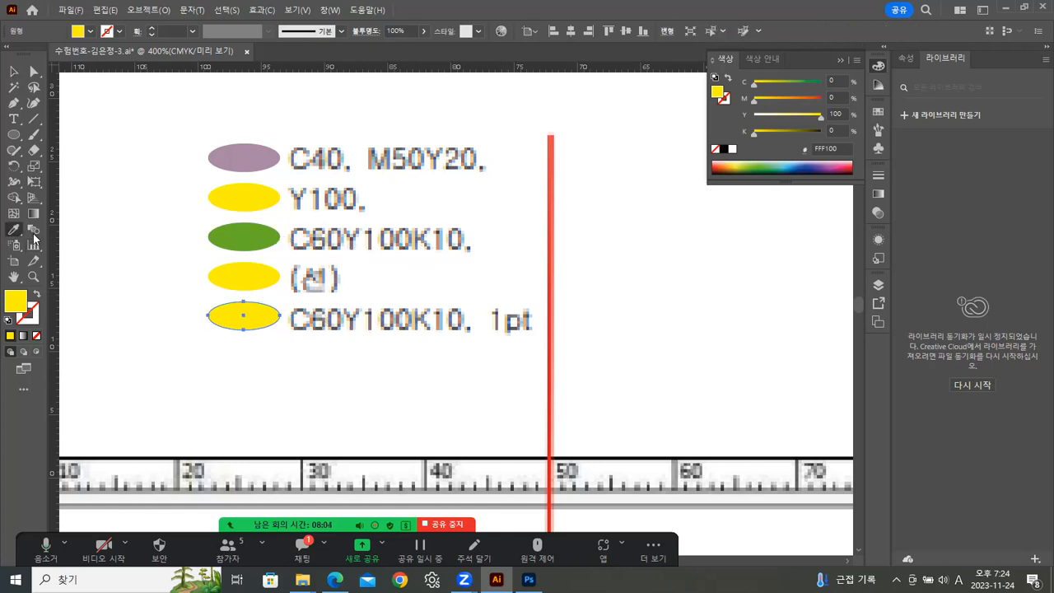
pyautogui.click(260, 237)
pyautogui.press('v')
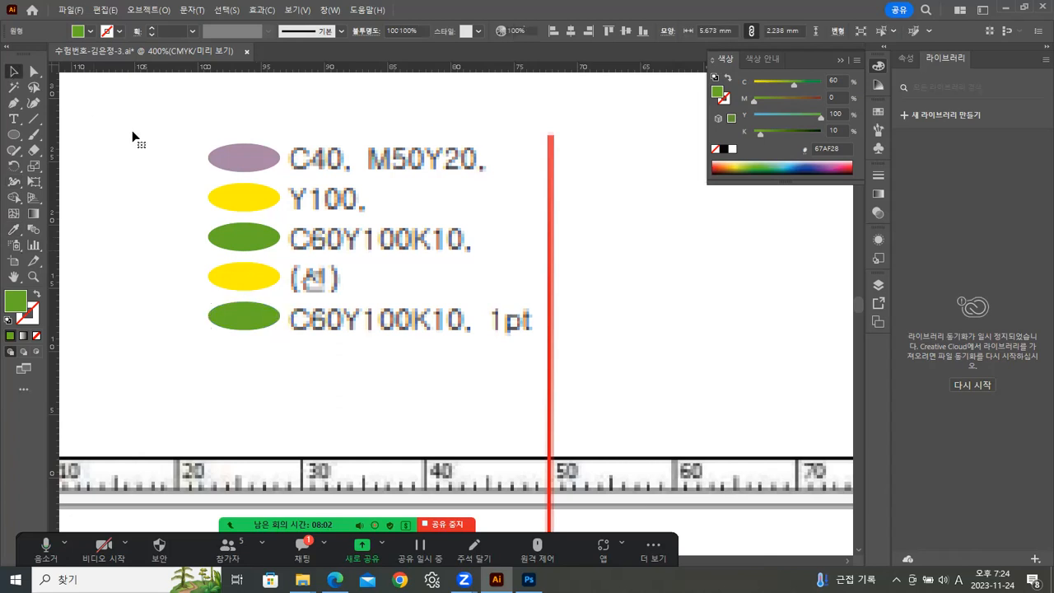
# Compare with the reference legend and change the top ellipse's fill to C40 M0 Y0.
pyautogui.click(260, 166)
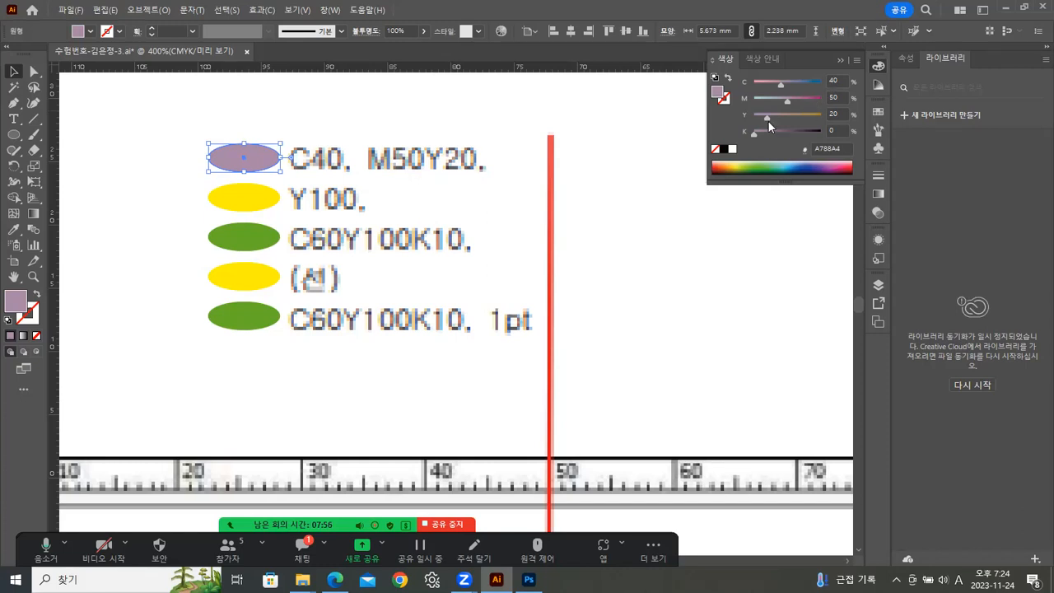
pyautogui.doubleClick(34, 277)
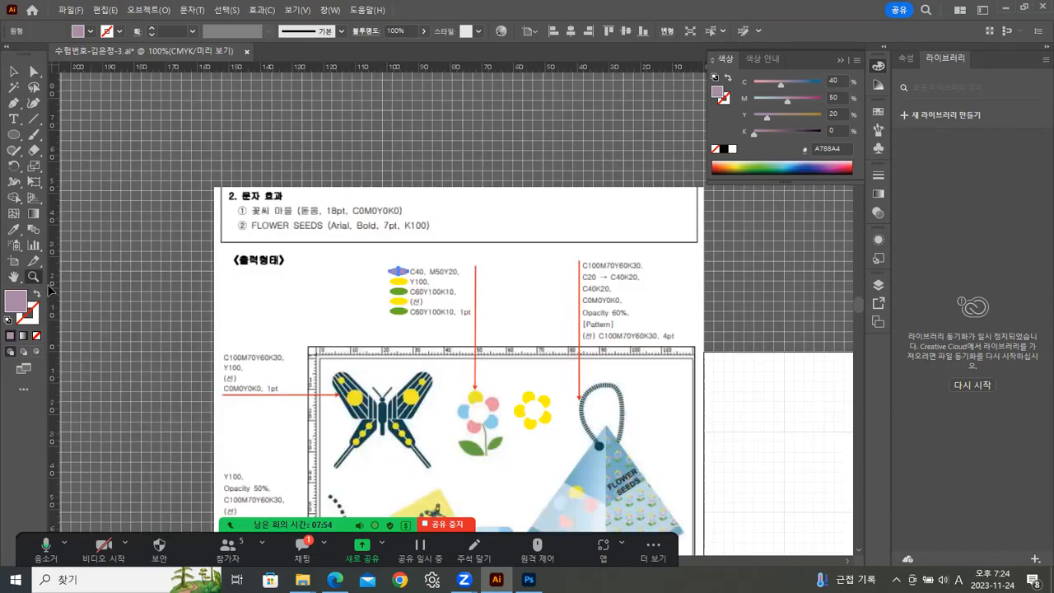
pyautogui.click(432, 429)
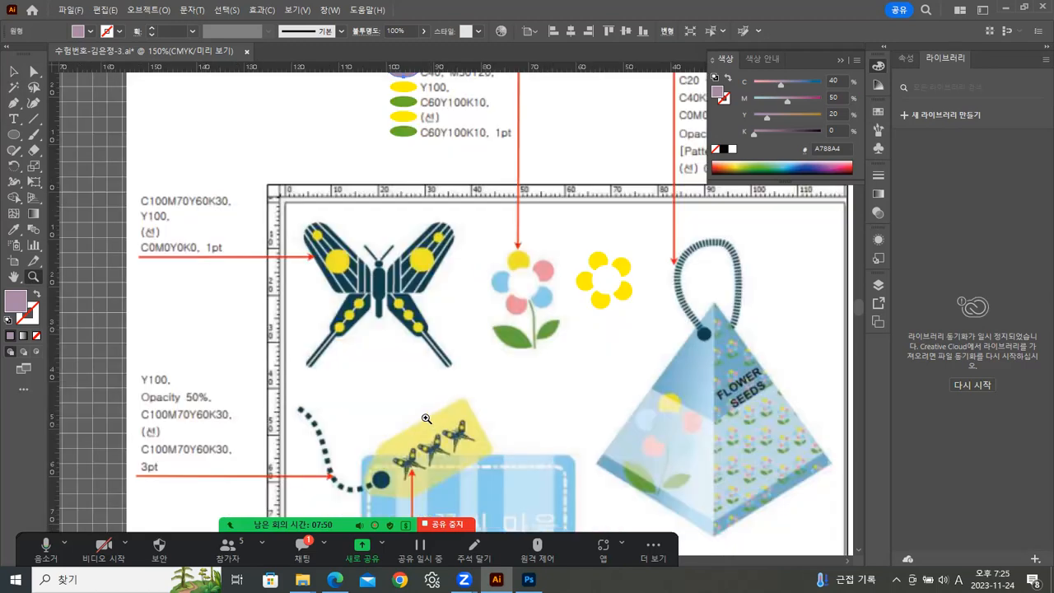
pyautogui.moveTo(408, 301); pyautogui.dragTo(335, 402)
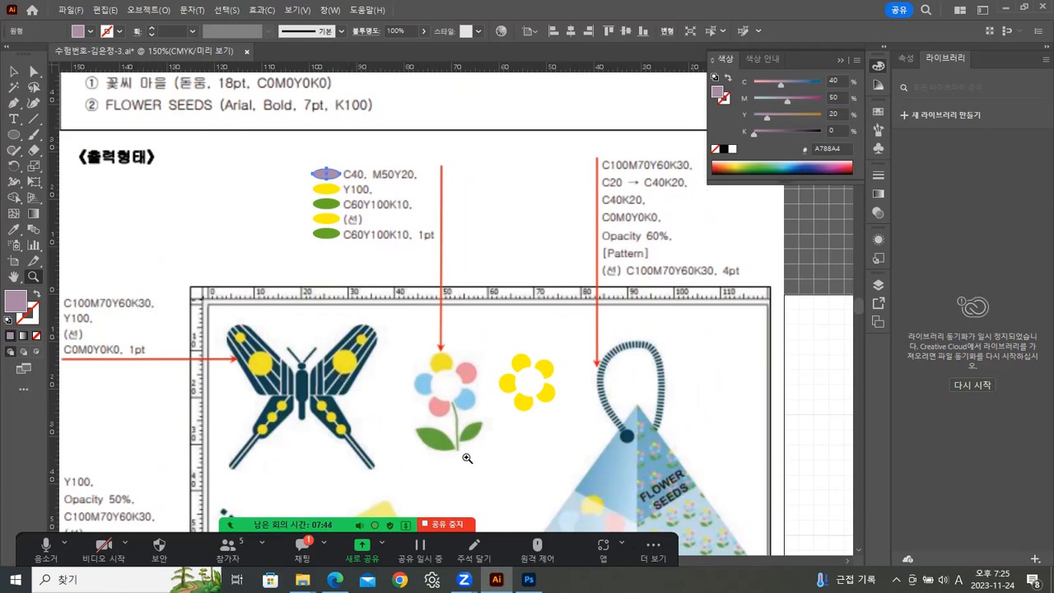
pyautogui.click(436, 367)
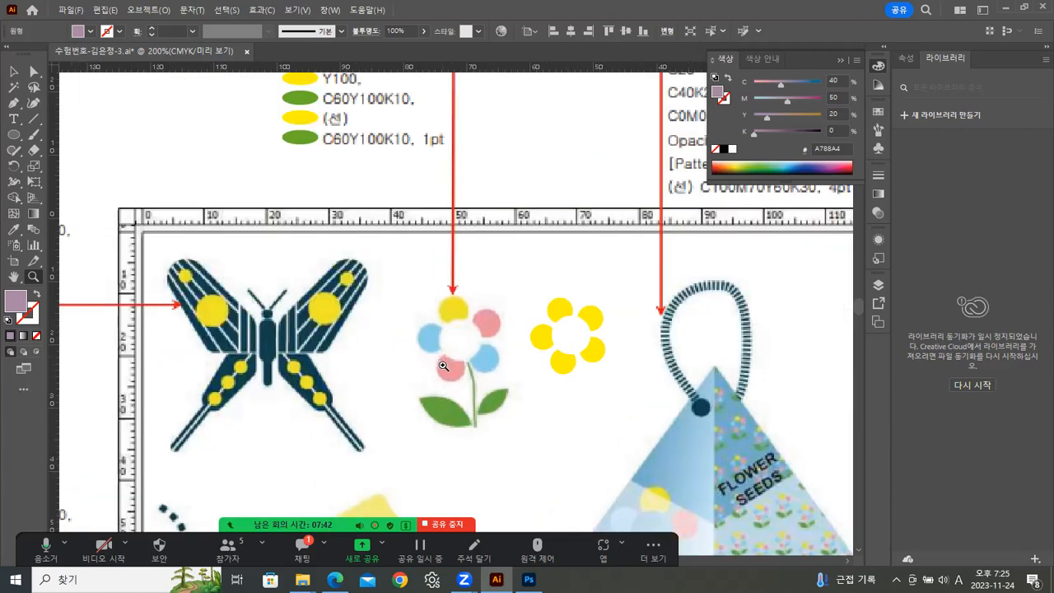
pyautogui.moveTo(313, 275); pyautogui.dragTo(256, 338)
pyautogui.moveTo(299, 271); pyautogui.dragTo(322, 297)
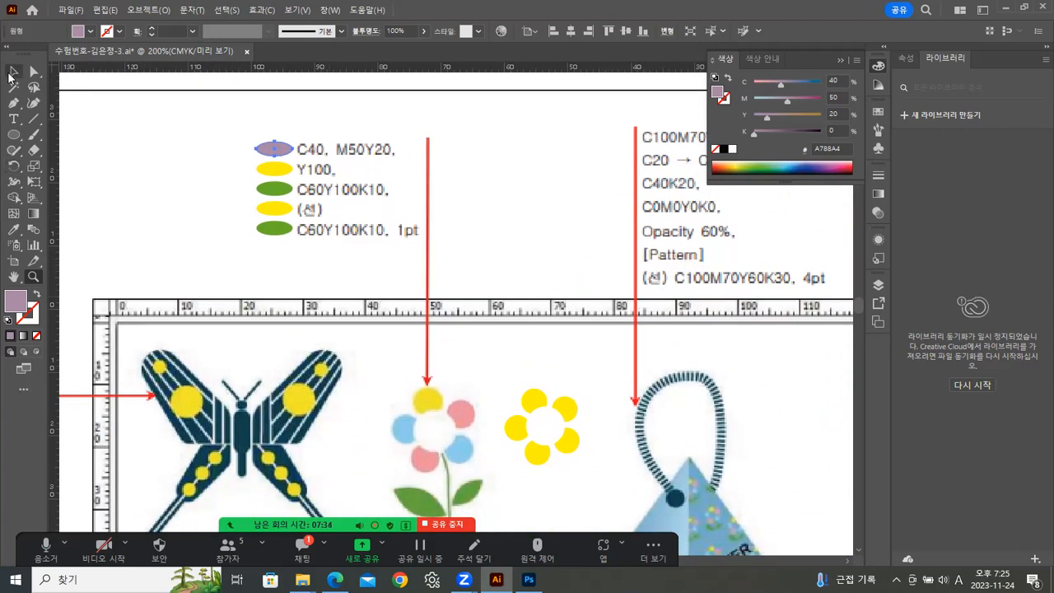
pyautogui.click(13, 73)
pyautogui.click(169, 214)
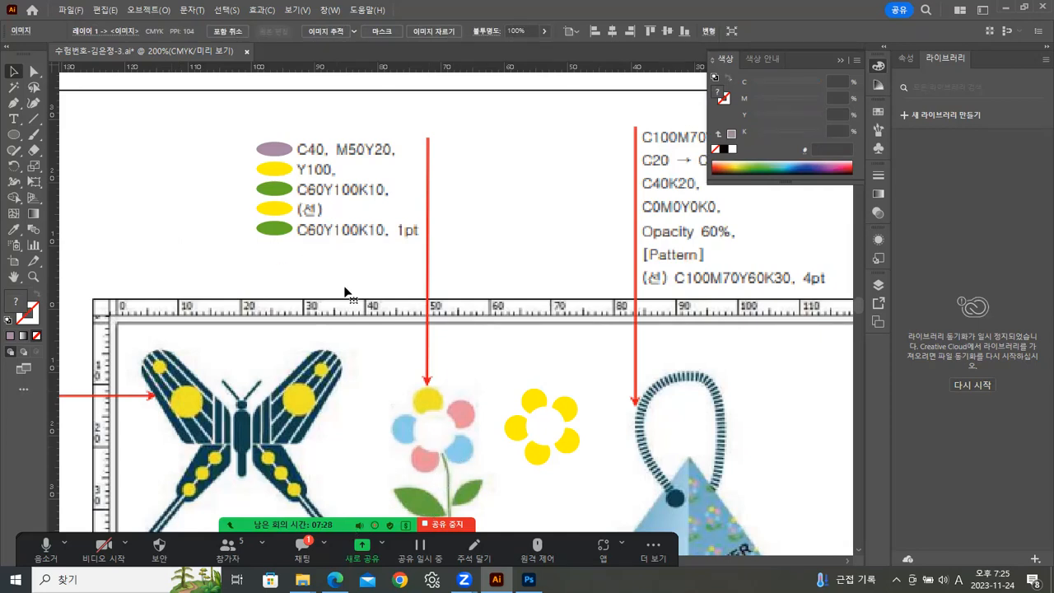
pyautogui.click(278, 152)
pyautogui.moveTo(788, 101); pyautogui.dragTo(722, 123)
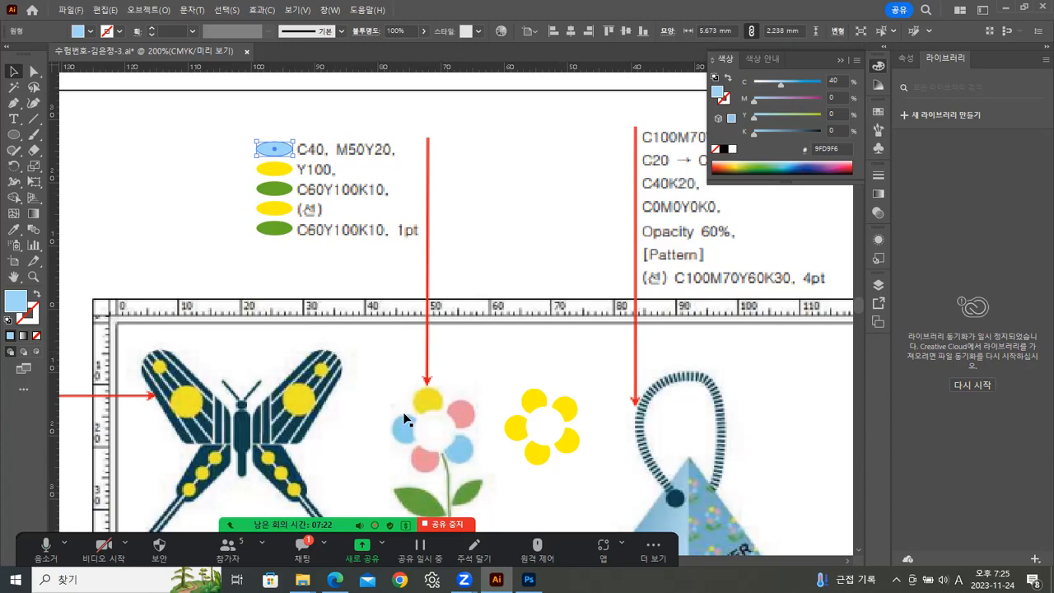
# Nudge the shifted reference image back into place and lock it.
pyautogui.moveTo(321, 308)
pyautogui.mouseDown()
pyautogui.moveTo(322, 223)
pyautogui.moveTo(322, 323)
pyautogui.mouseUp()
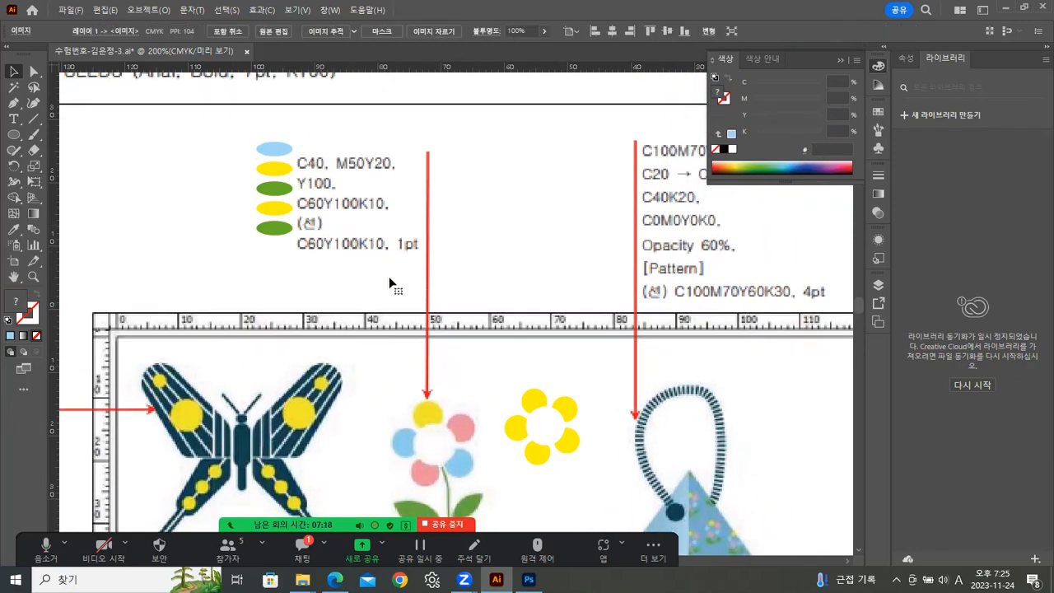
pyautogui.hotkey('shift', 'Up')
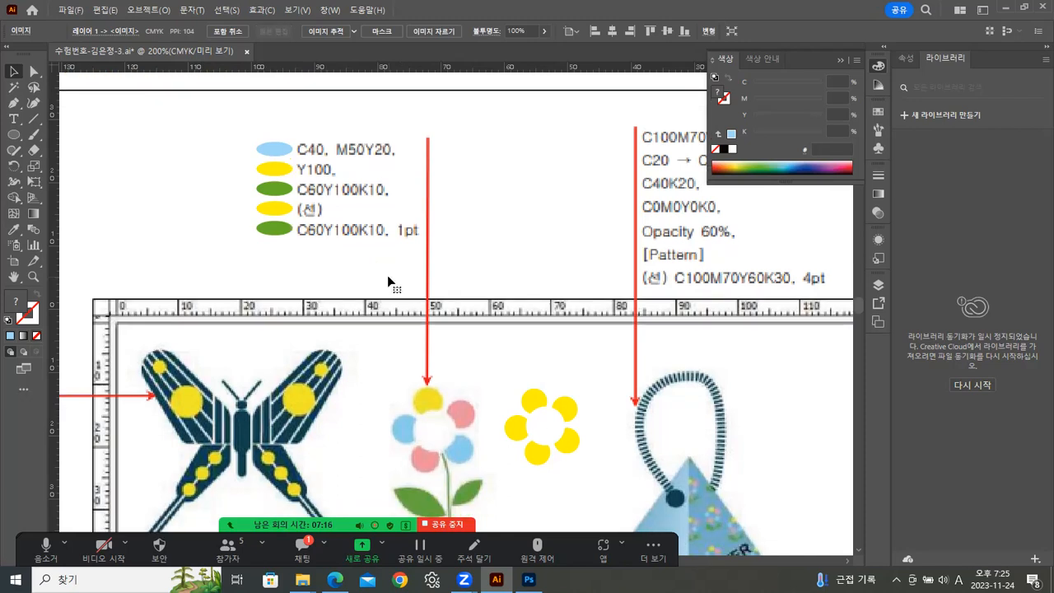
pyautogui.click(148, 10)
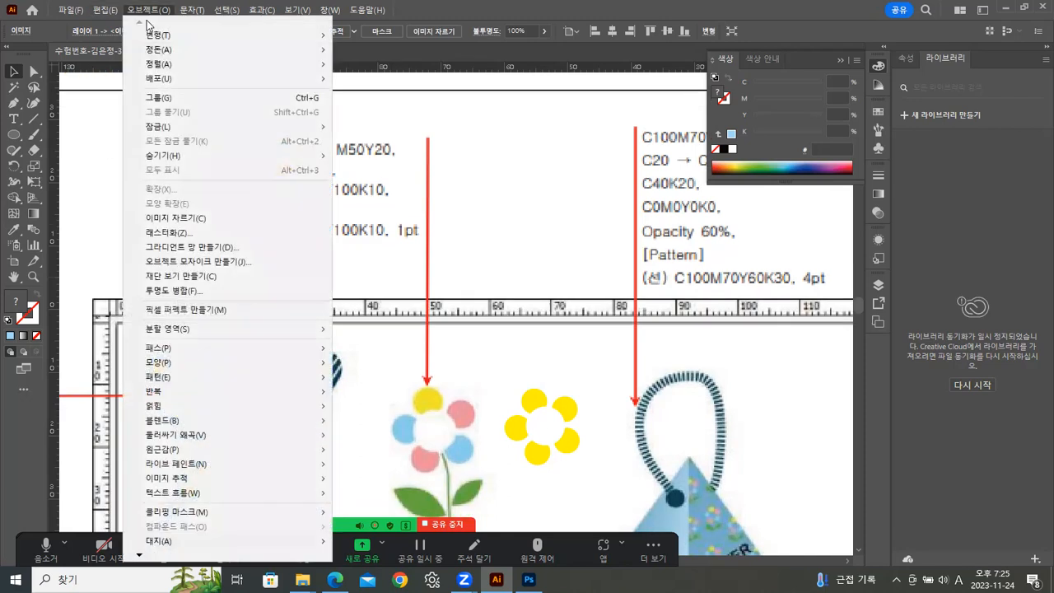
pyautogui.moveTo(160, 126)
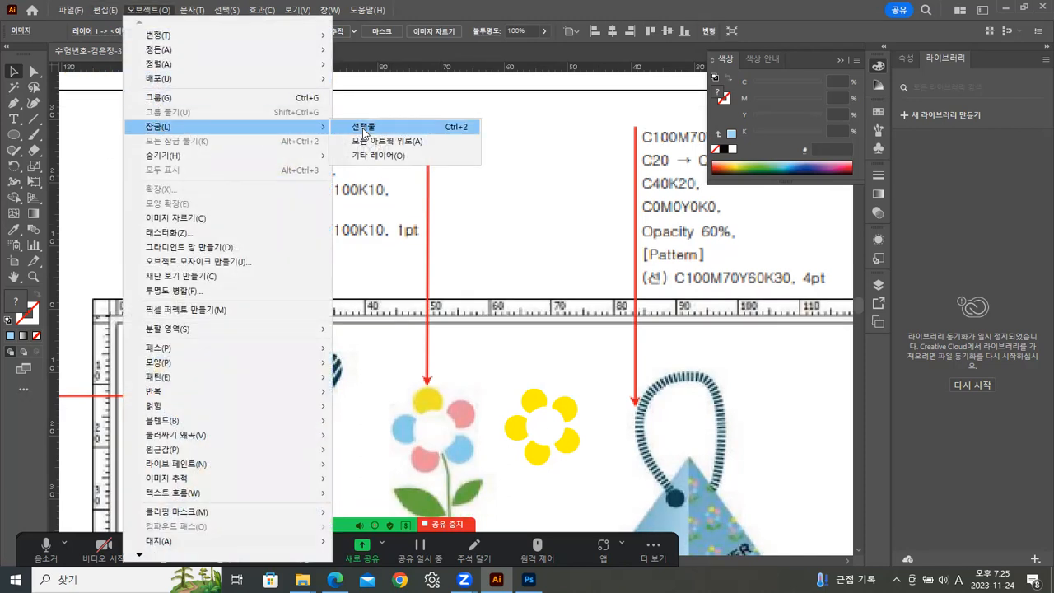
pyautogui.click(364, 129)
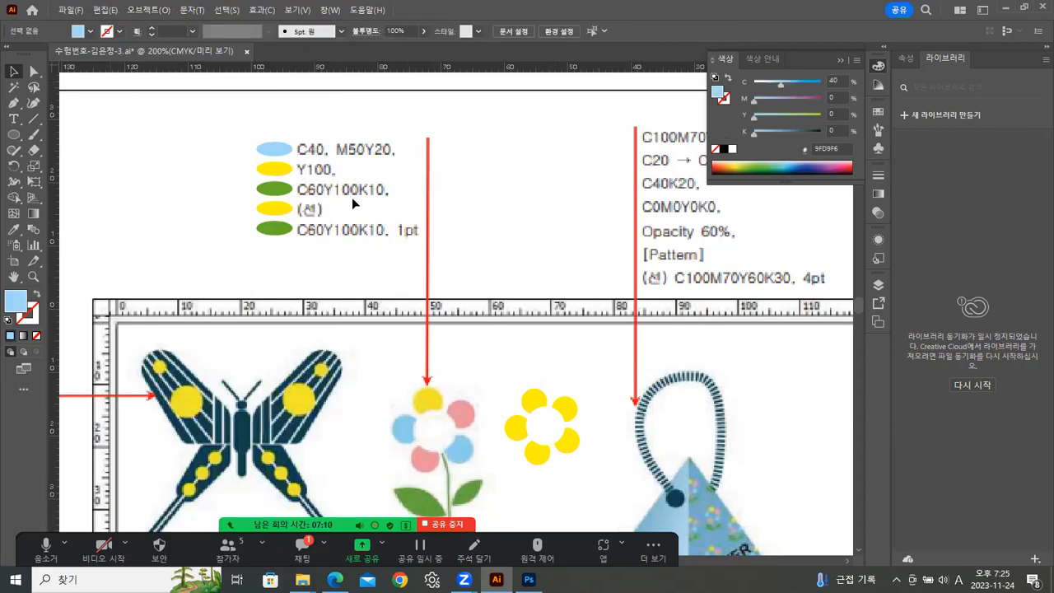
# Duplicate the yellow legend ellipse above the legend and set the copy's fill to C0 M50 Y20.
pyautogui.click(280, 210)
pyautogui.moveTo(272, 206); pyautogui.dragTo(363, 120)
pyautogui.click(829, 97)
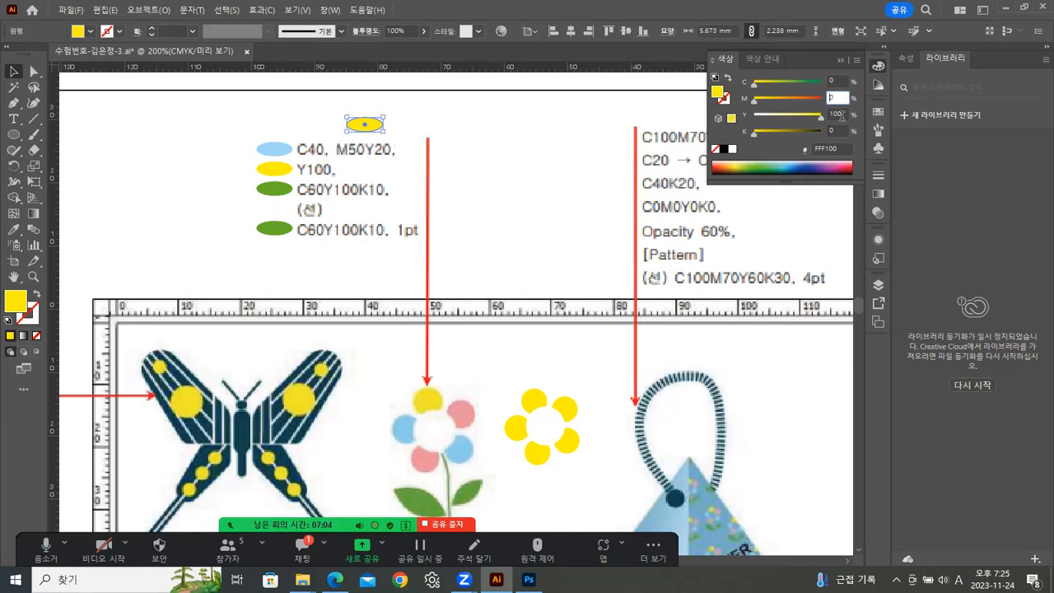
pyautogui.write('50')
pyautogui.press('Return')
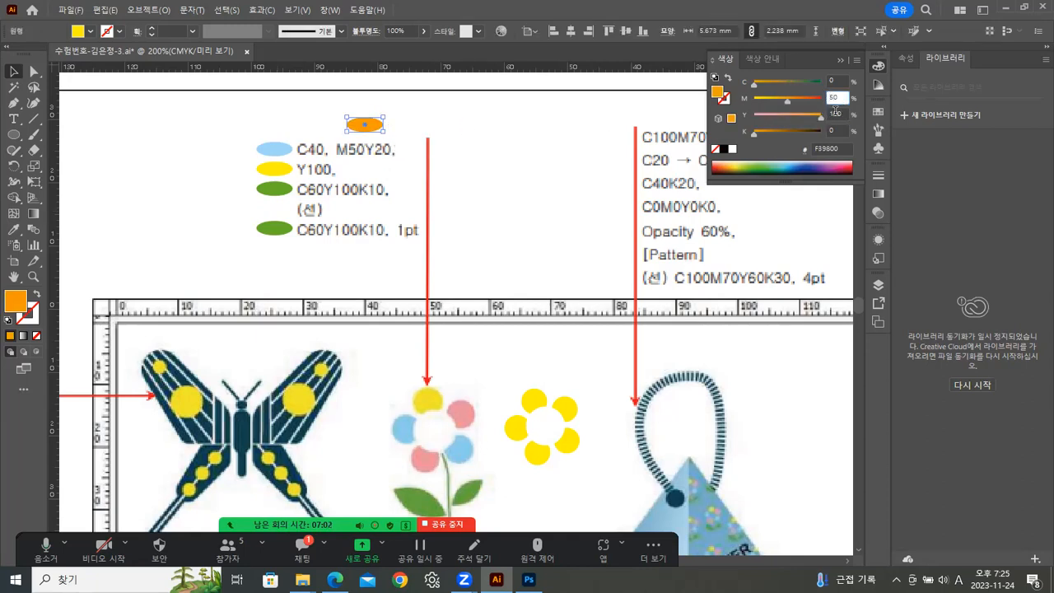
pyautogui.moveTo(835, 113); pyautogui.dragTo(791, 112)
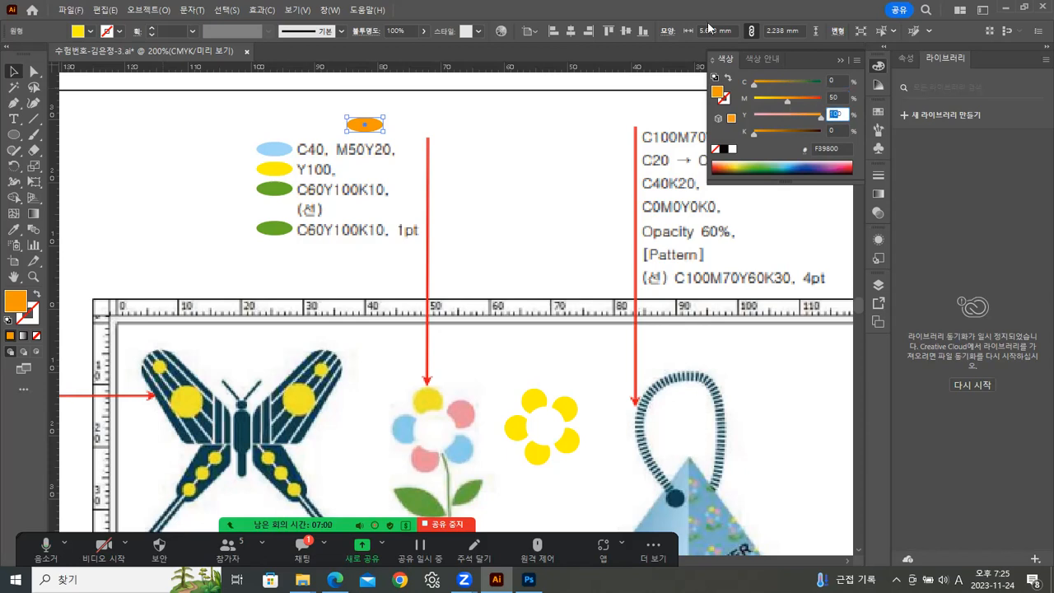
pyautogui.write('20')
pyautogui.press('Return')
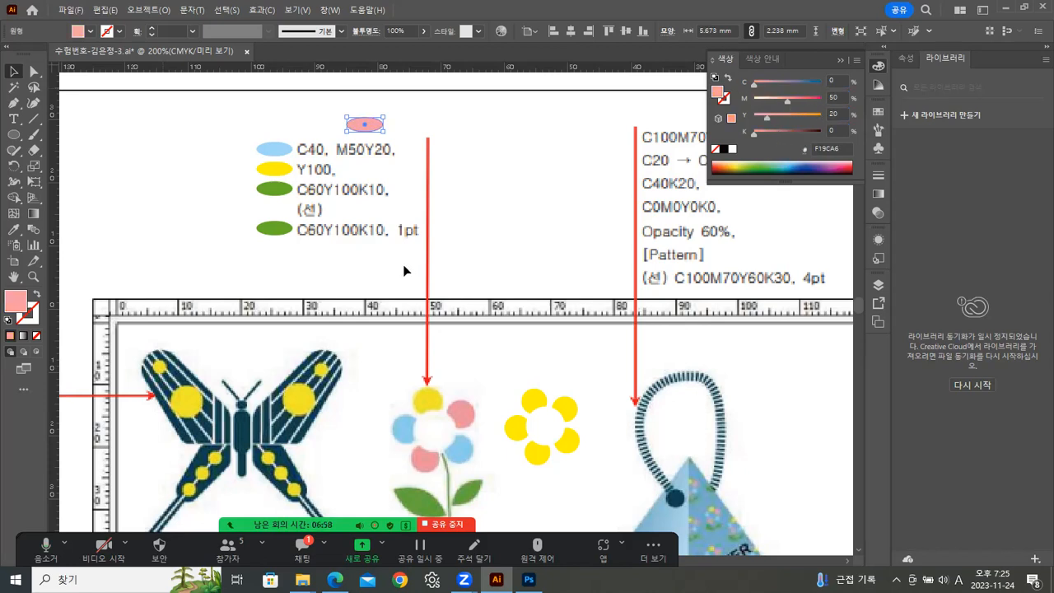
# Sample the new pink ellipse onto the second flower's upper-right petal with the Eyedropper.
pyautogui.click(565, 409)
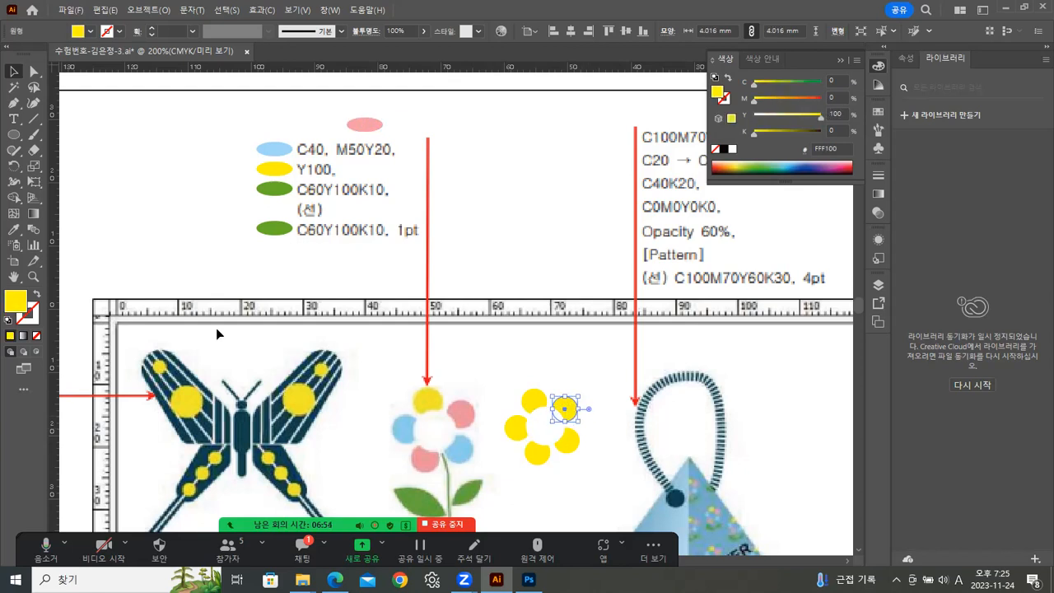
pyautogui.click(13, 230)
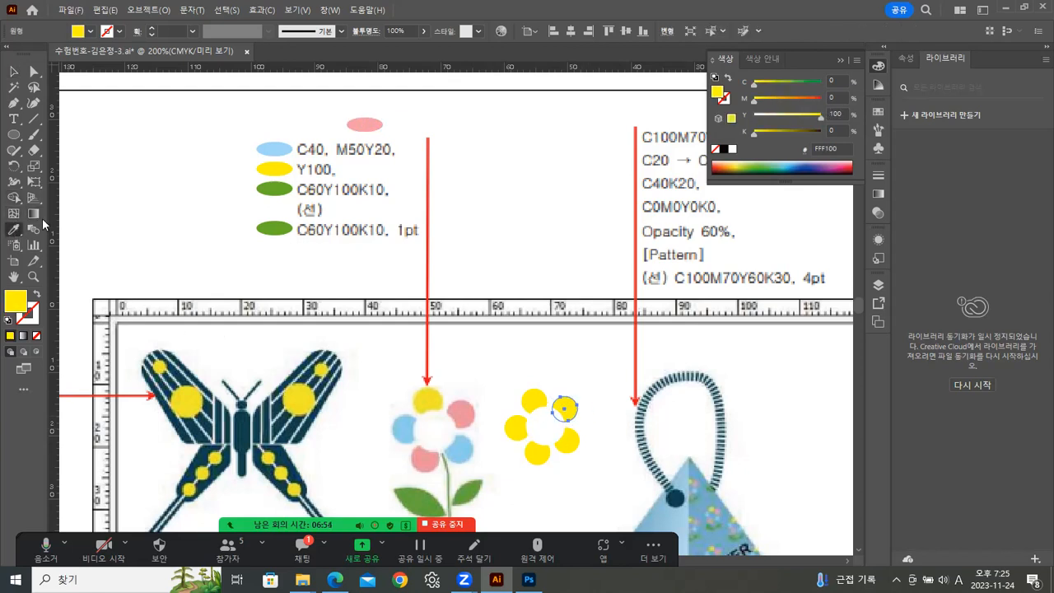
pyautogui.click(365, 124)
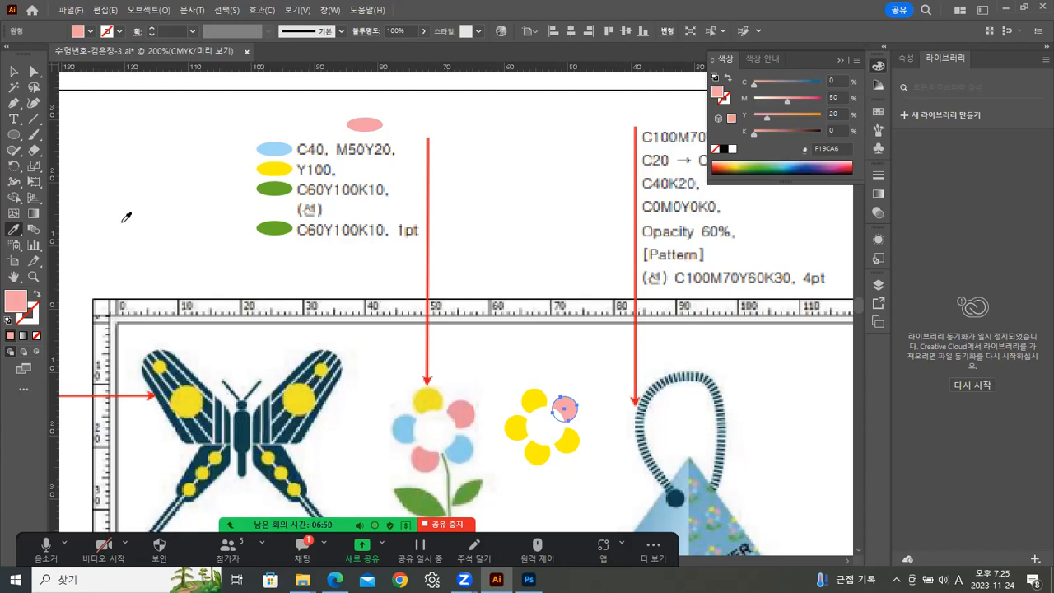
# Select the left and lower-right petals and apply the light blue legend fill with the Eyedropper.
pyautogui.click(14, 72)
pyautogui.click(516, 428)
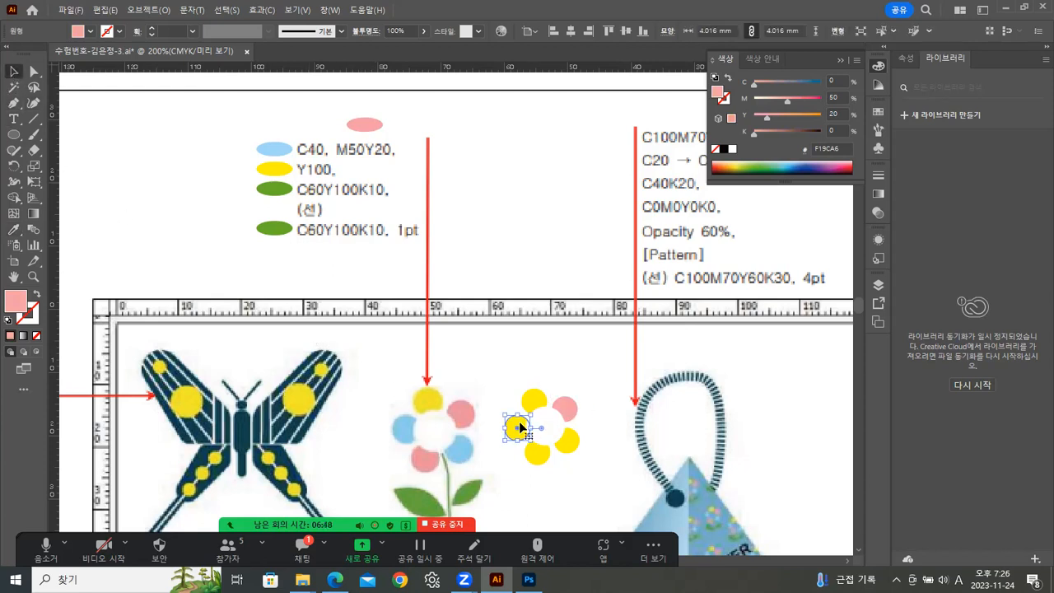
pyautogui.keyDown('shift'); pyautogui.click(566, 441); pyautogui.keyUp('shift')
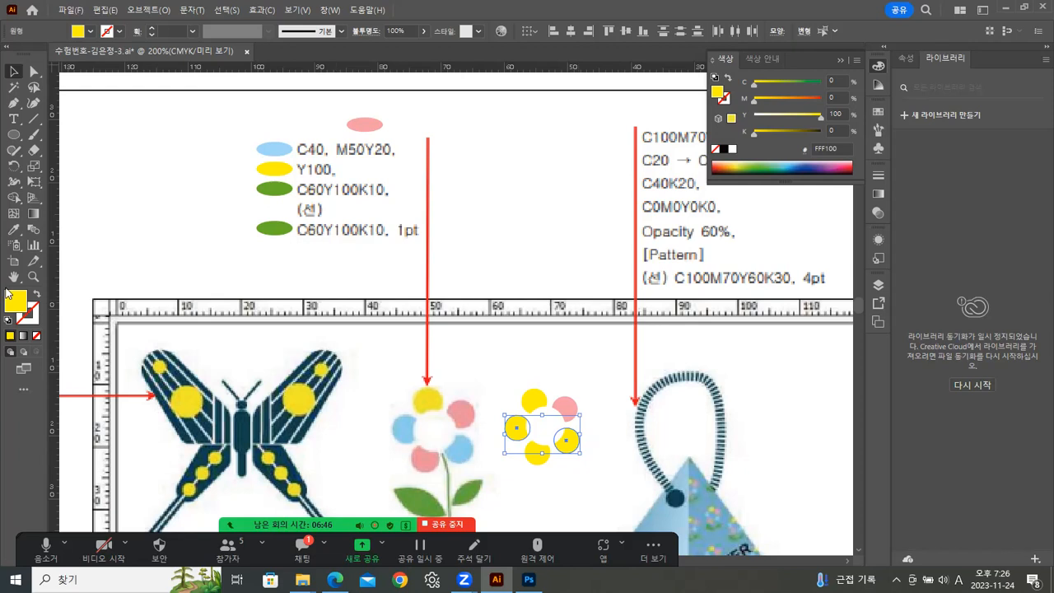
pyautogui.click(13, 229)
pyautogui.click(275, 147)
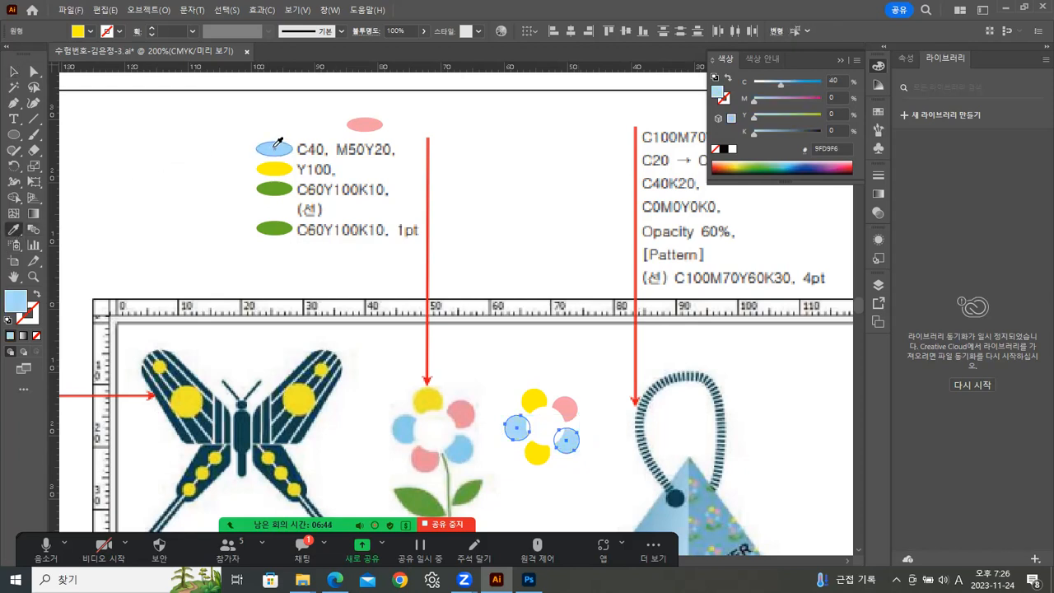
# Sample the pink fill onto the two selected petals.
pyautogui.click(13, 72)
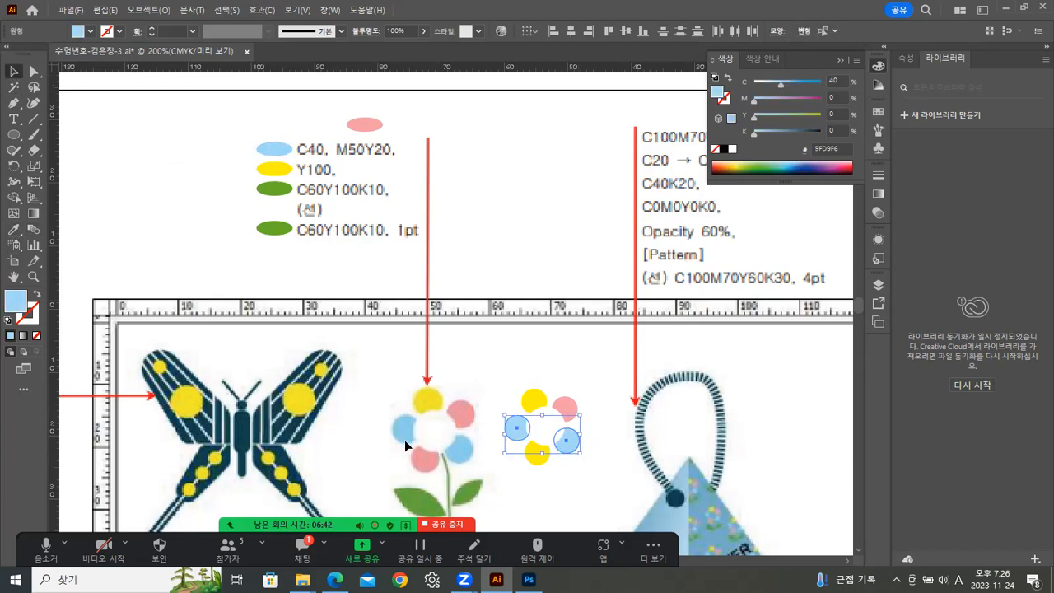
pyautogui.click(13, 229)
pyautogui.click(569, 403)
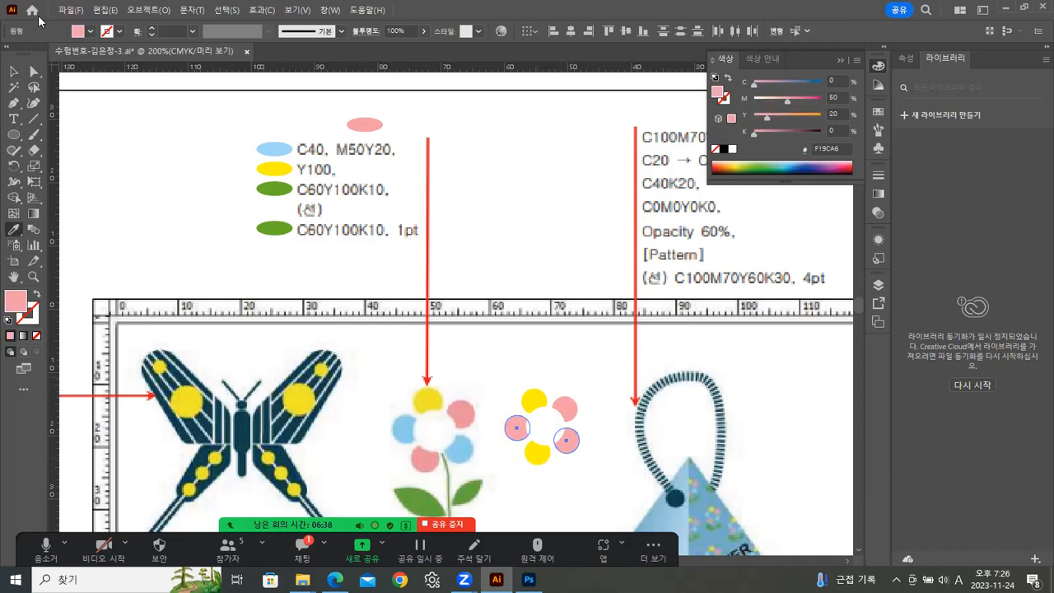
# Reselect the left and lower-right petals and give them the light blue legend fill with the Eyedropper.
pyautogui.click(13, 73)
pyautogui.click(550, 384)
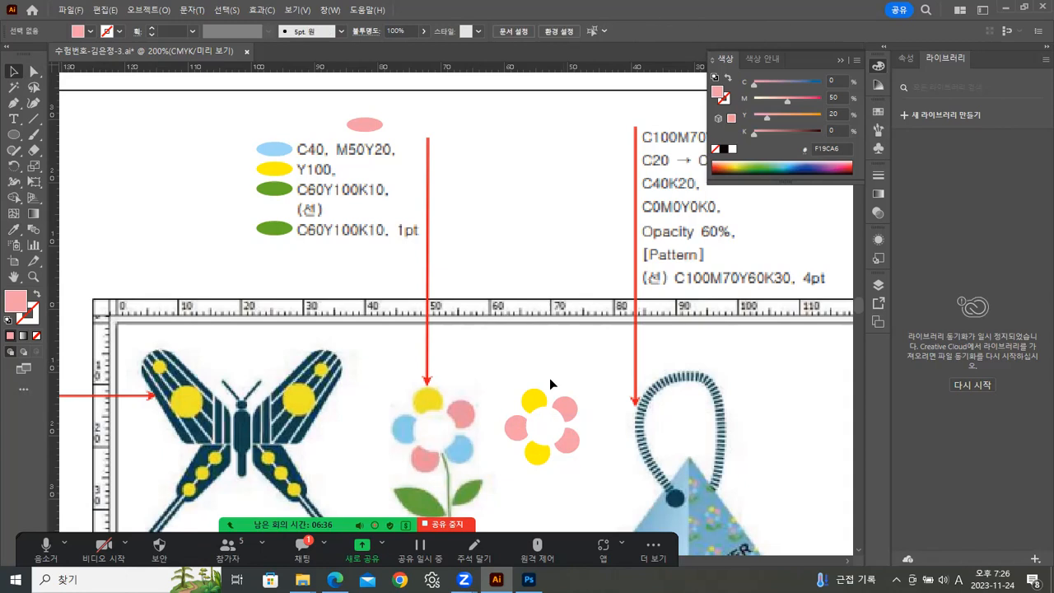
pyautogui.moveTo(595, 443); pyautogui.dragTo(502, 375)
pyautogui.click(512, 428)
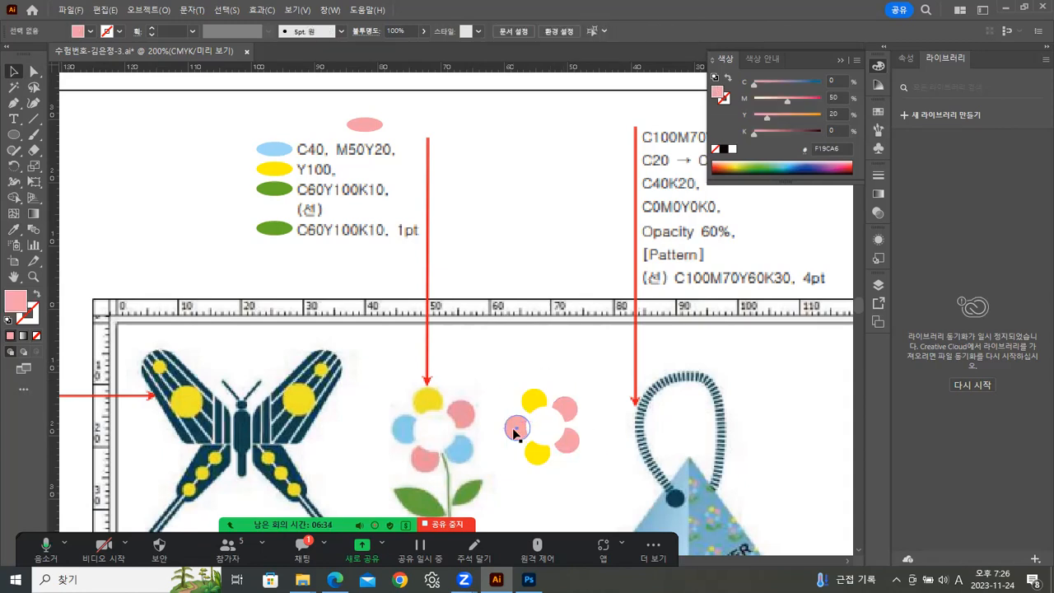
pyautogui.keyDown('shift'); pyautogui.click(571, 438); pyautogui.keyUp('shift')
pyautogui.click(14, 229)
pyautogui.click(268, 144)
pyautogui.press('v')
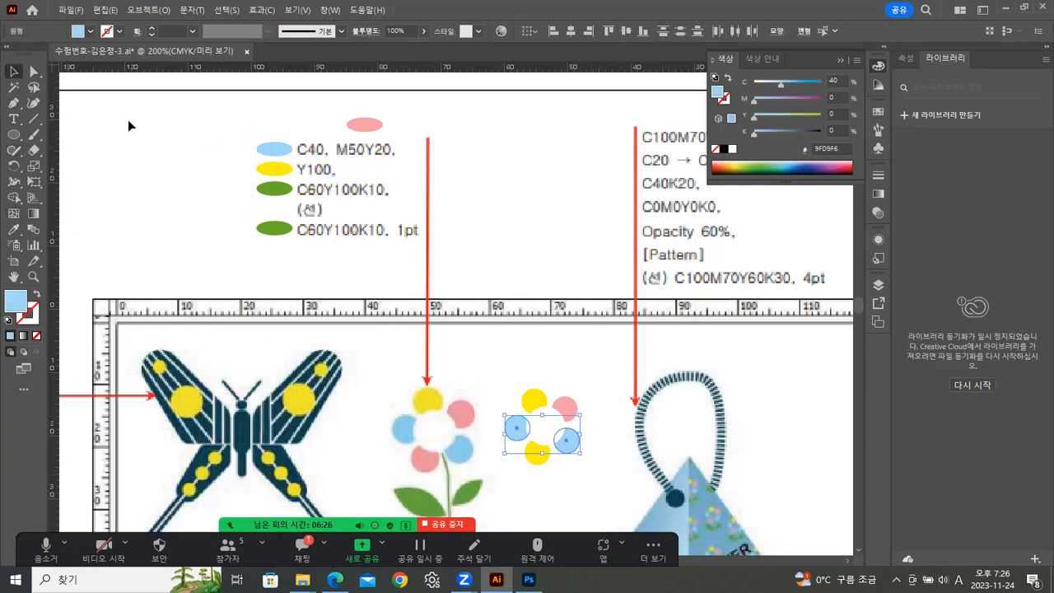
# Apply the pink ellipse's fill to the flower's bottom petal with the Eyedropper, then deselect.
pyautogui.click(247, 284)
pyautogui.click(537, 452)
pyautogui.press('i')
pyautogui.click(375, 124)
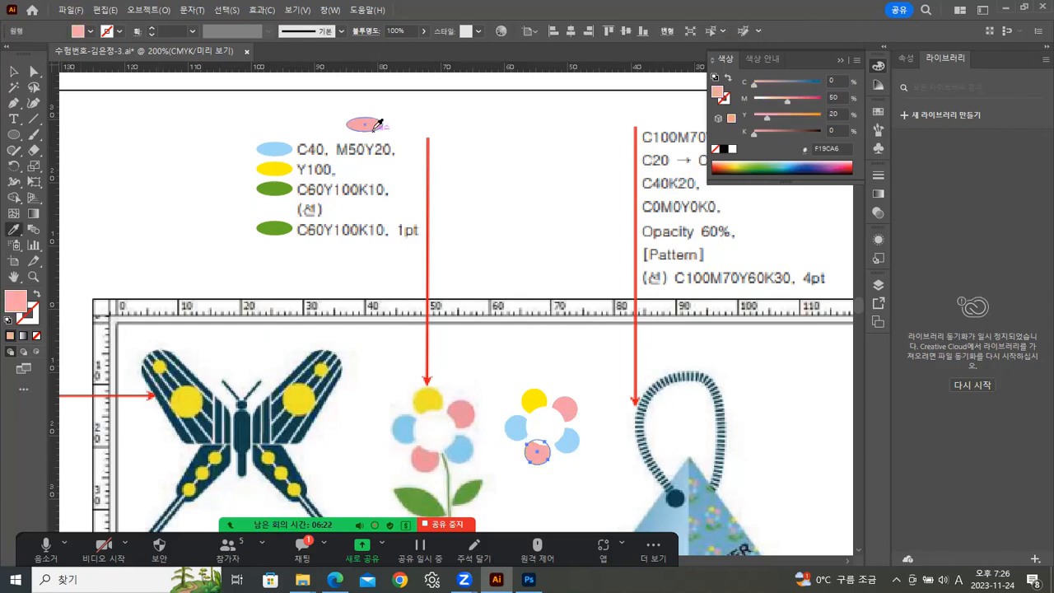
pyautogui.click(13, 71)
pyautogui.click(293, 379)
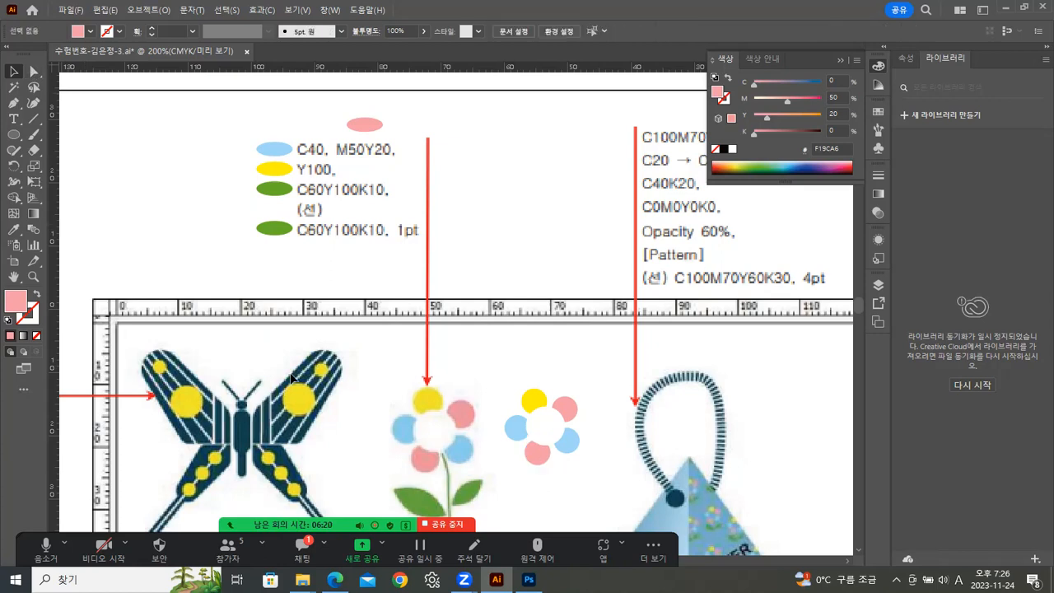
# Select all parts of the second flower and group them.
pyautogui.click(571, 454)
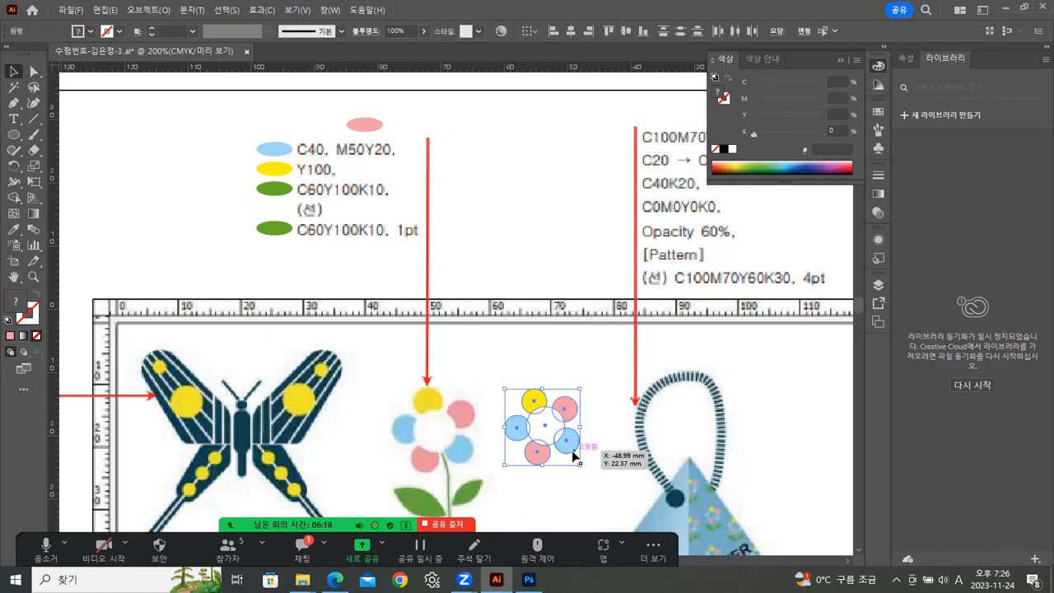
pyautogui.hotkey('ctrl', 'g')
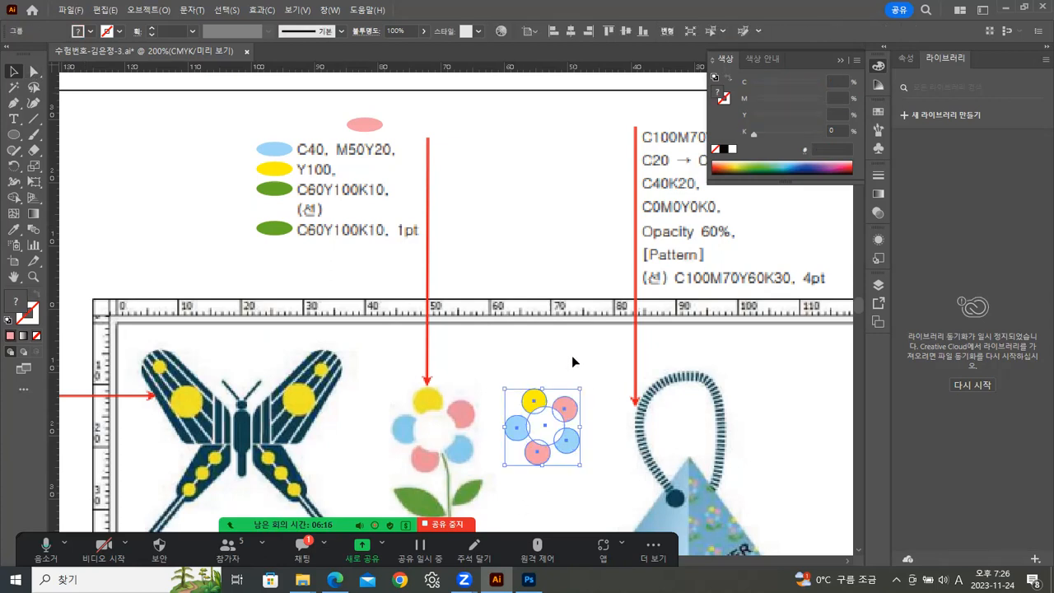
pyautogui.click(589, 451)
# Draw a gently curved stem path with the Pen tool downward from the flower's bottom petal.
pyautogui.scroll(-3, 576, 445)
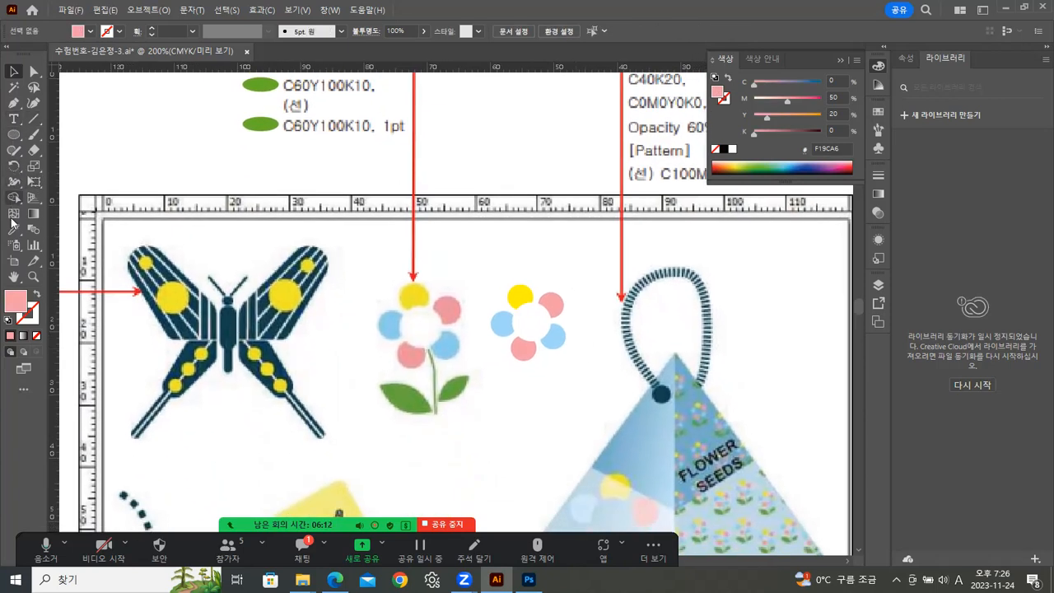
pyautogui.click(13, 103)
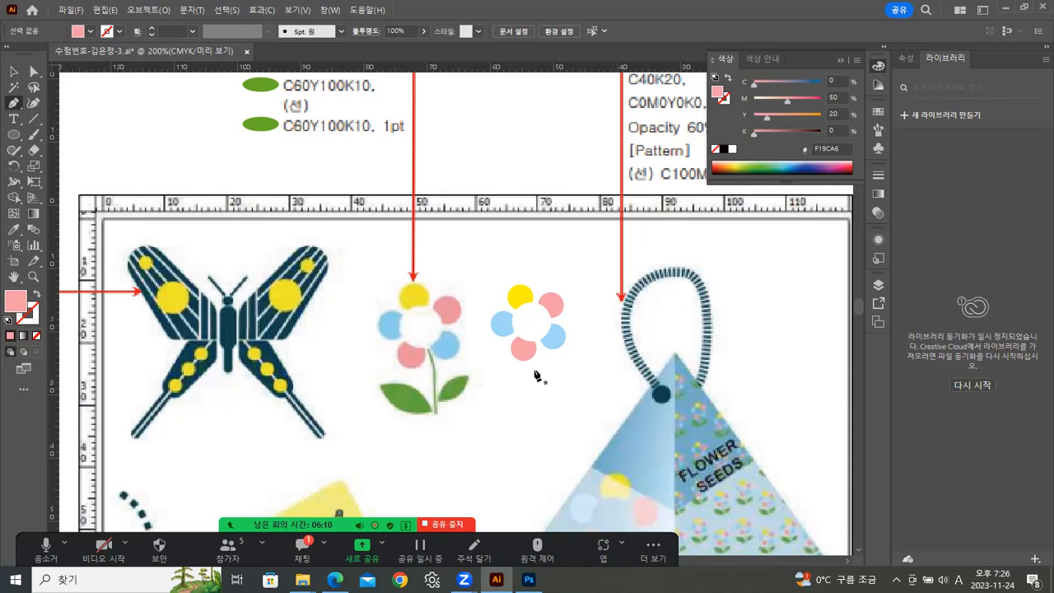
pyautogui.click(537, 343)
pyautogui.moveTo(545, 368); pyautogui.dragTo(543, 382)
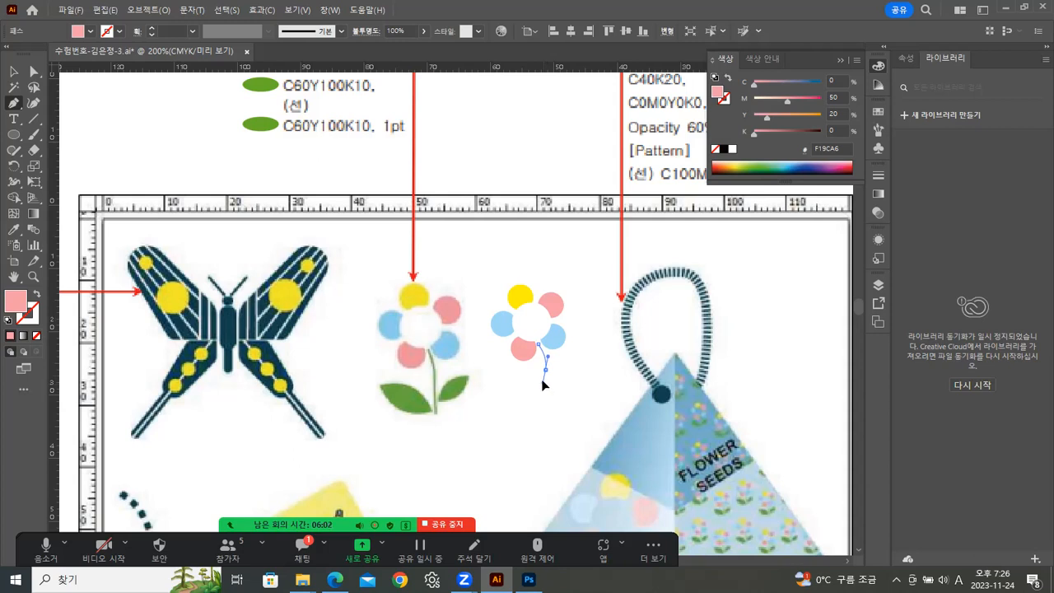
pyautogui.click(545, 369)
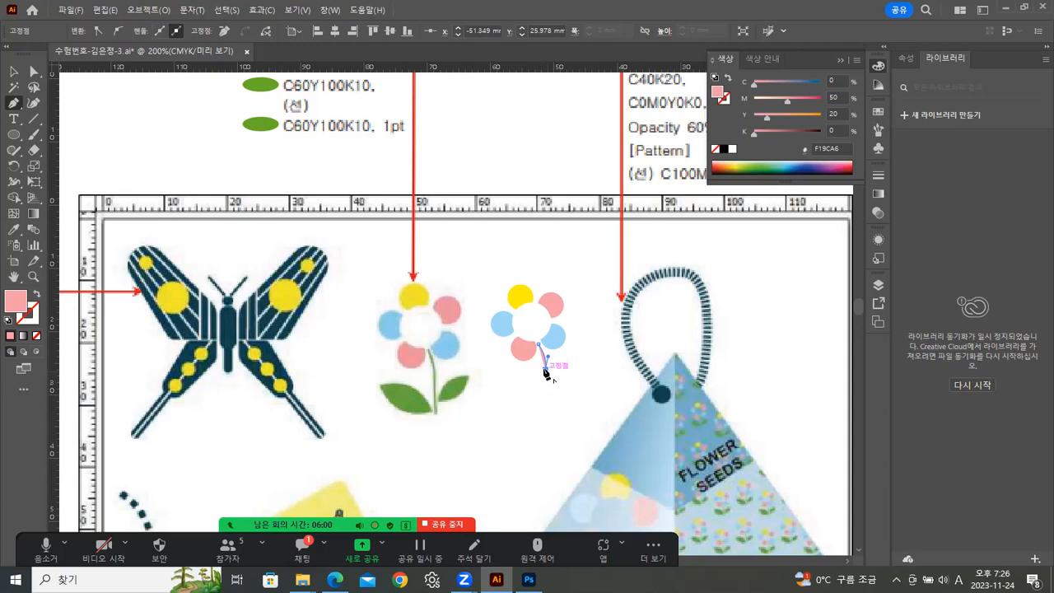
pyautogui.click(544, 407)
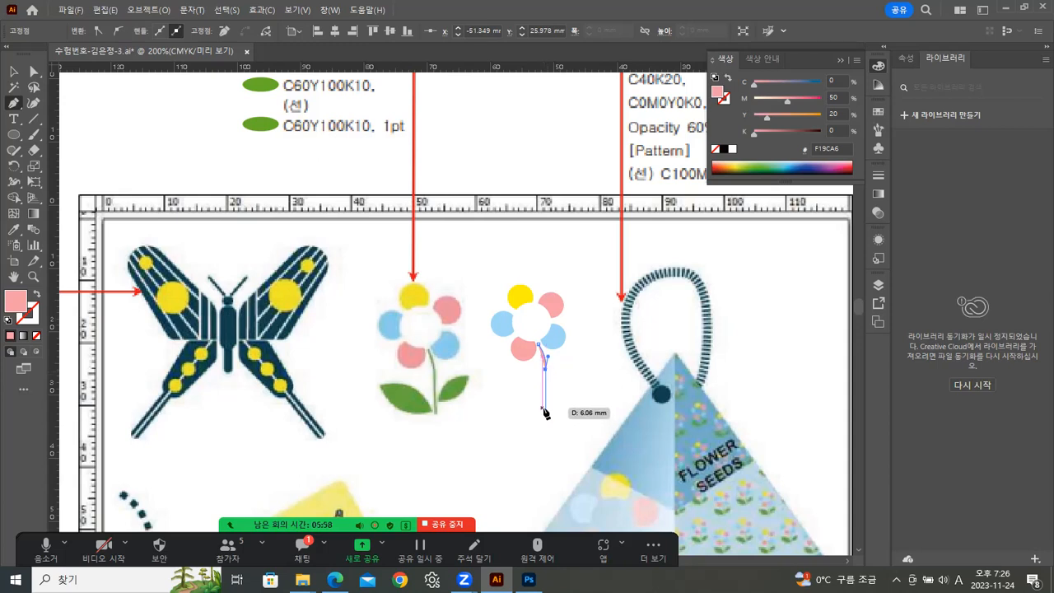
pyautogui.click(545, 412)
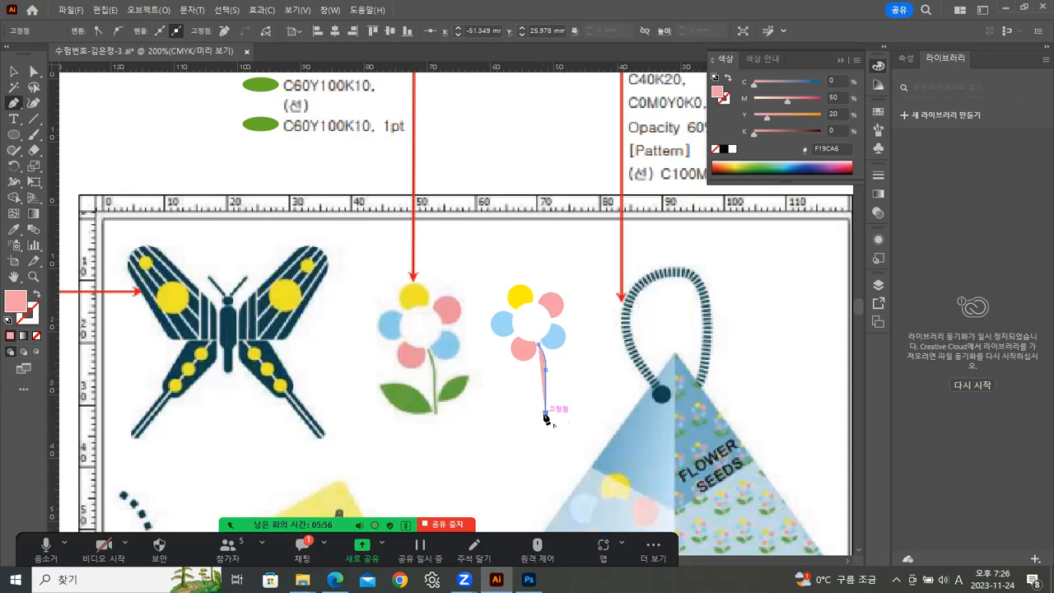
# Sample the green legend colour onto the stem and swap it from fill to stroke.
pyautogui.click(13, 72)
pyautogui.click(13, 229)
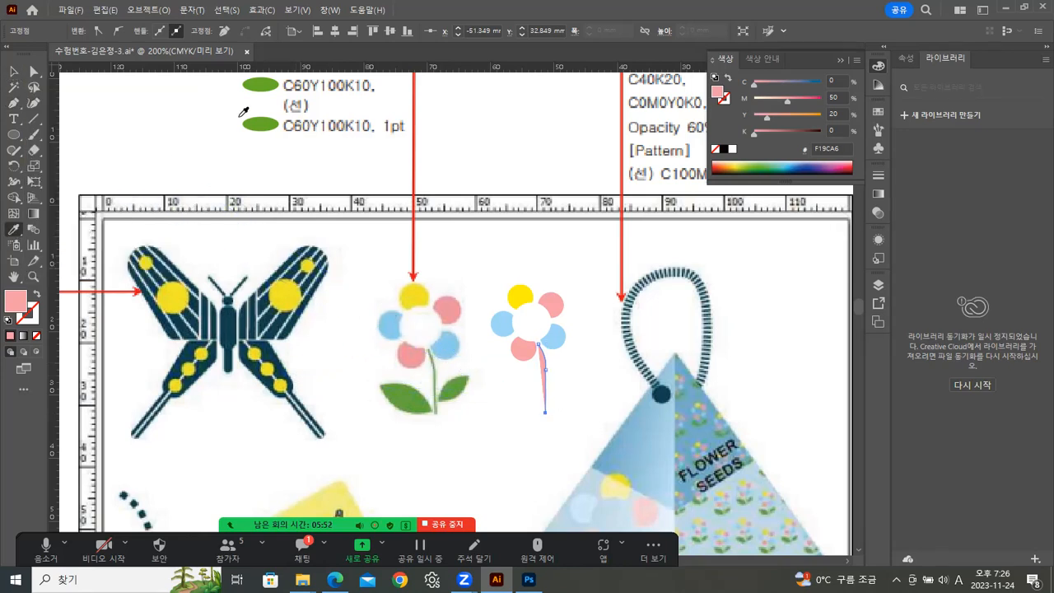
pyautogui.click(257, 122)
pyautogui.click(13, 73)
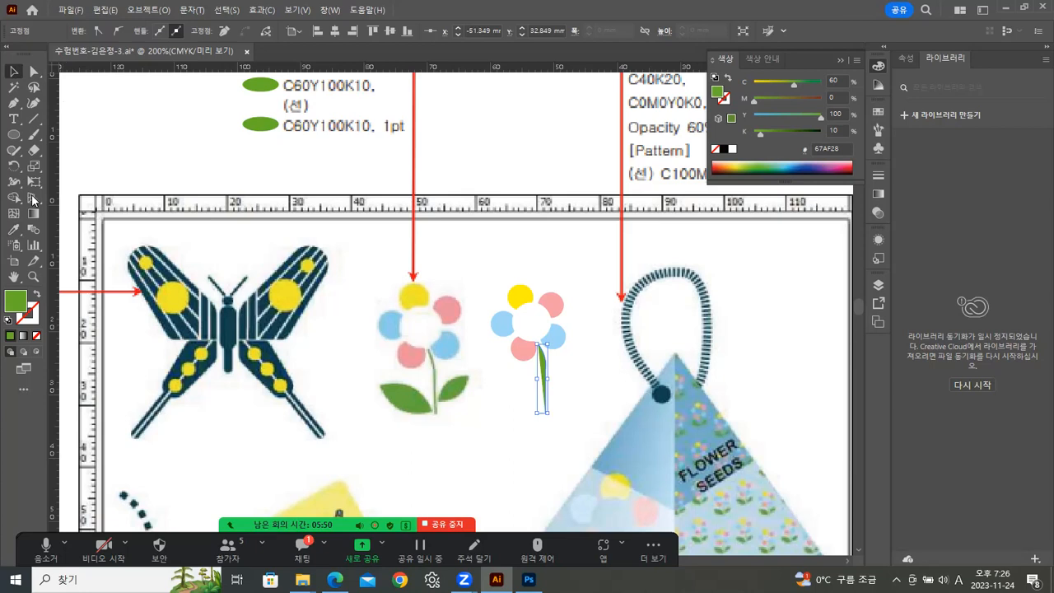
pyautogui.click(36, 296)
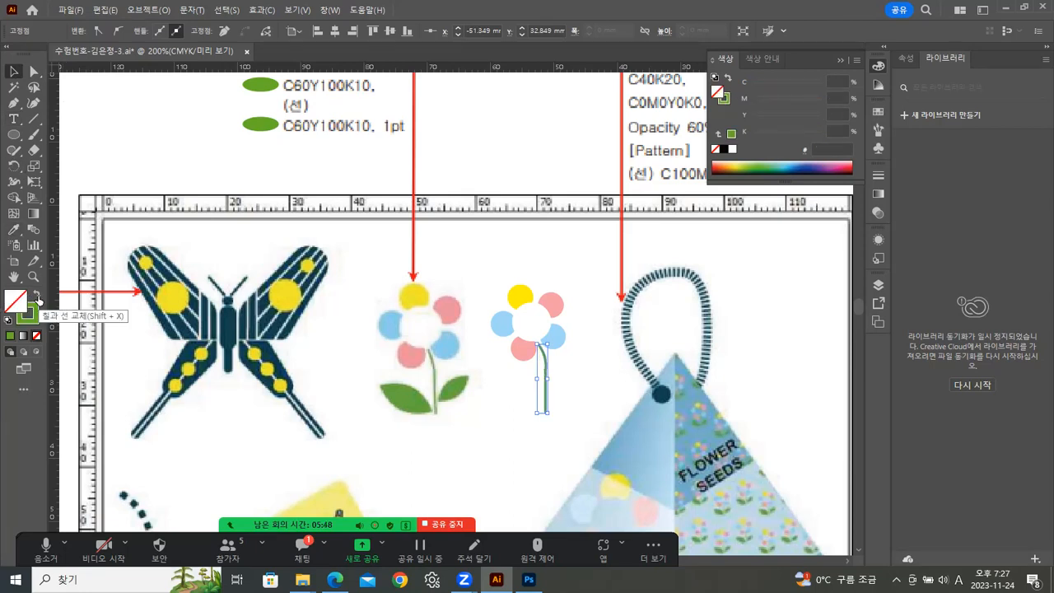
pyautogui.click(567, 385)
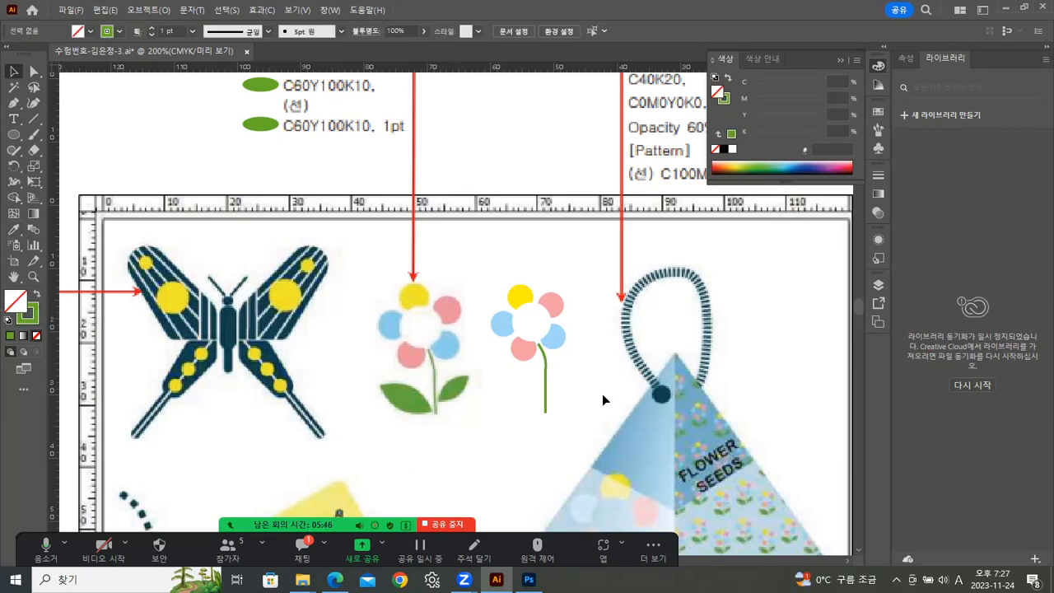
# Draw an ellipse about 9.3 by 3.9 mm below the flower and give it a green fill.
pyautogui.click(13, 134)
pyautogui.moveTo(456, 423); pyautogui.dragTo(517, 447)
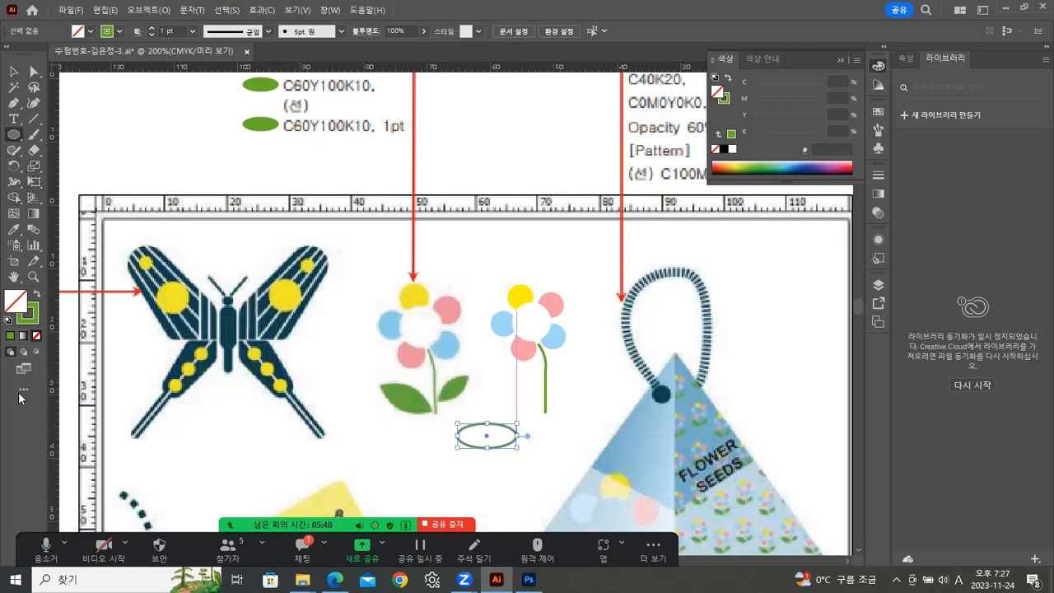
pyautogui.click(36, 296)
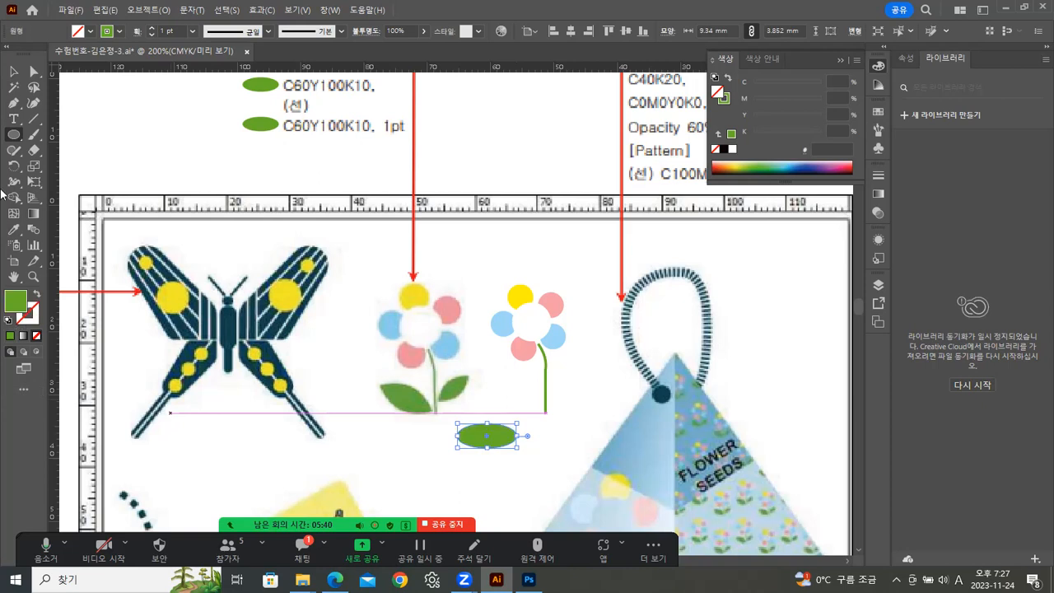
# Convert the ellipse's left and right anchors to sharp corners with the Anchor Point tool to form a leaf.
pyautogui.click(14, 104)
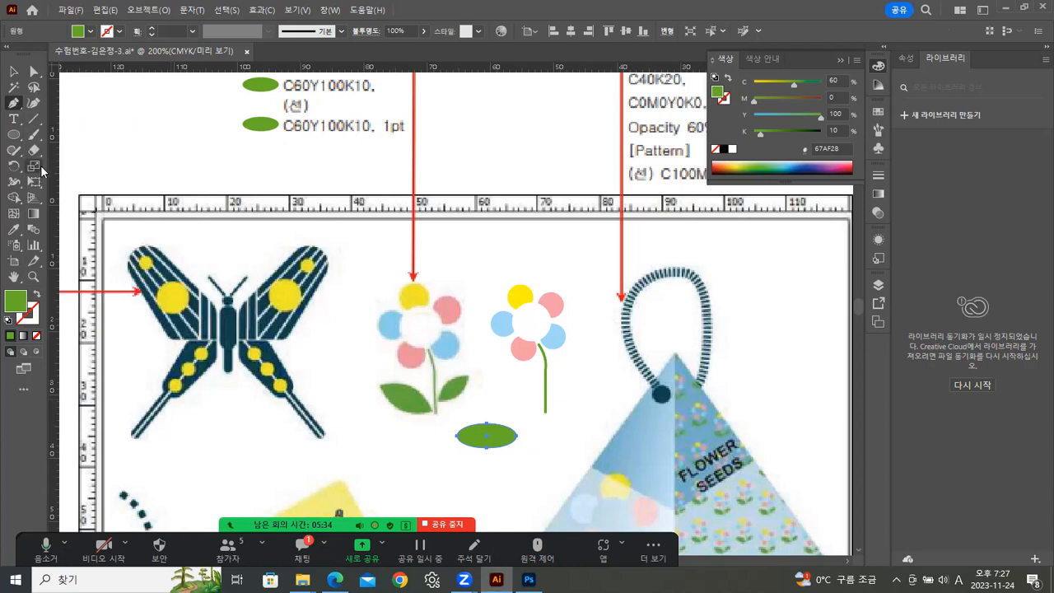
pyautogui.moveTo(16, 104); pyautogui.dragTo(82, 143)
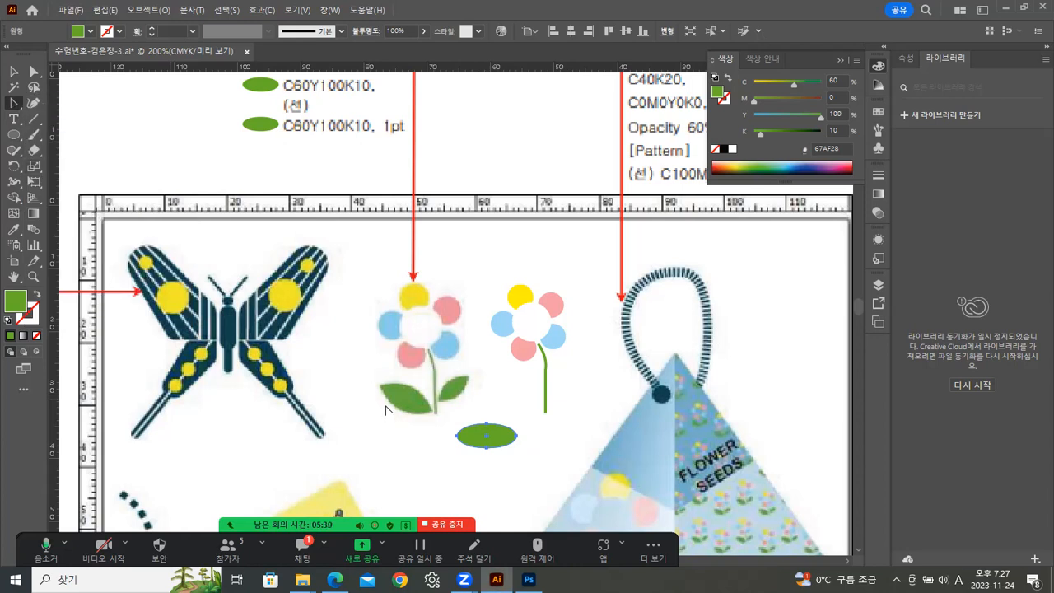
pyautogui.click(457, 437)
pyautogui.click(517, 436)
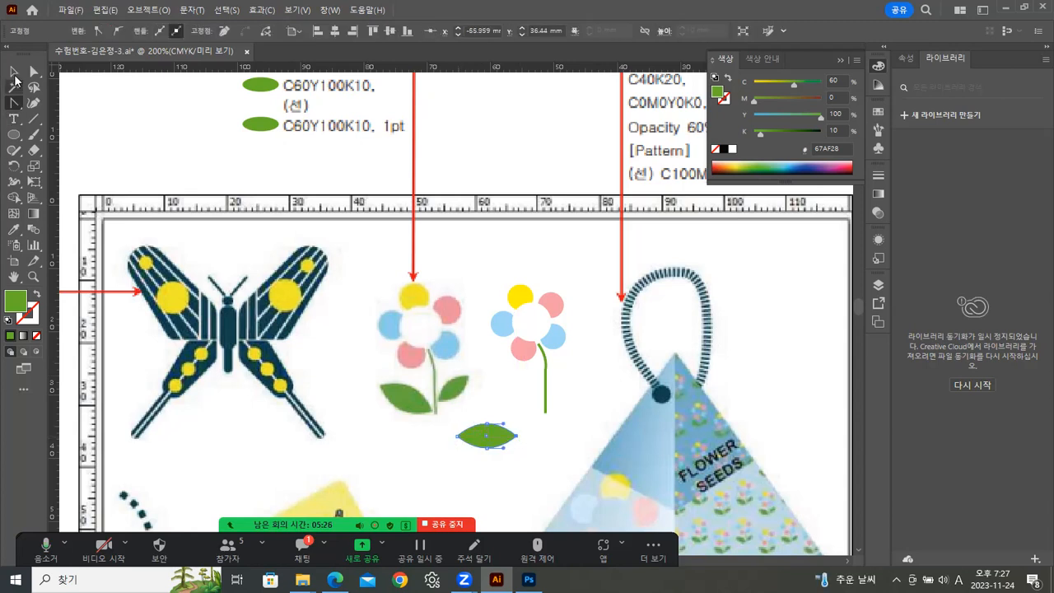
# Move the leaf beside the lower stem, tilted upward toward it.
pyautogui.click(14, 71)
pyautogui.click(357, 462)
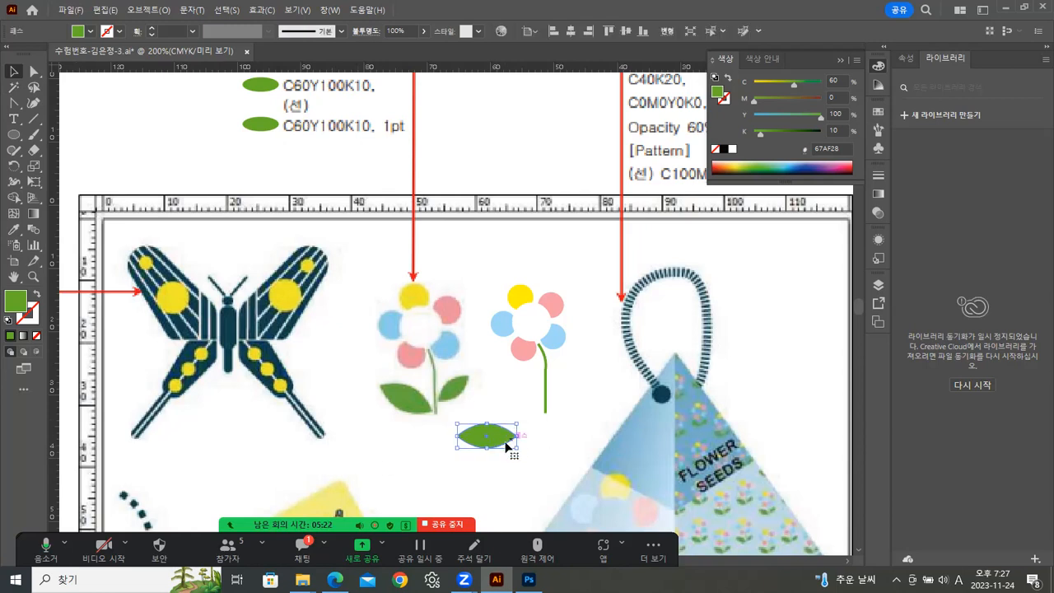
pyautogui.moveTo(497, 439); pyautogui.dragTo(526, 416)
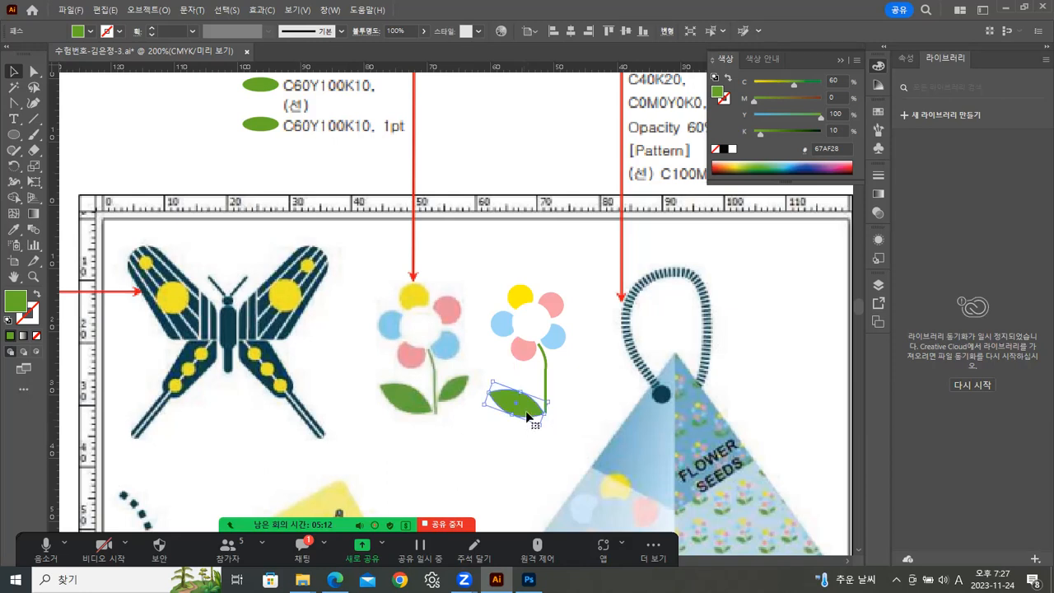
# Duplicate the leaf and place the copy on the other side of the stem, angled upward.
pyautogui.click(610, 394)
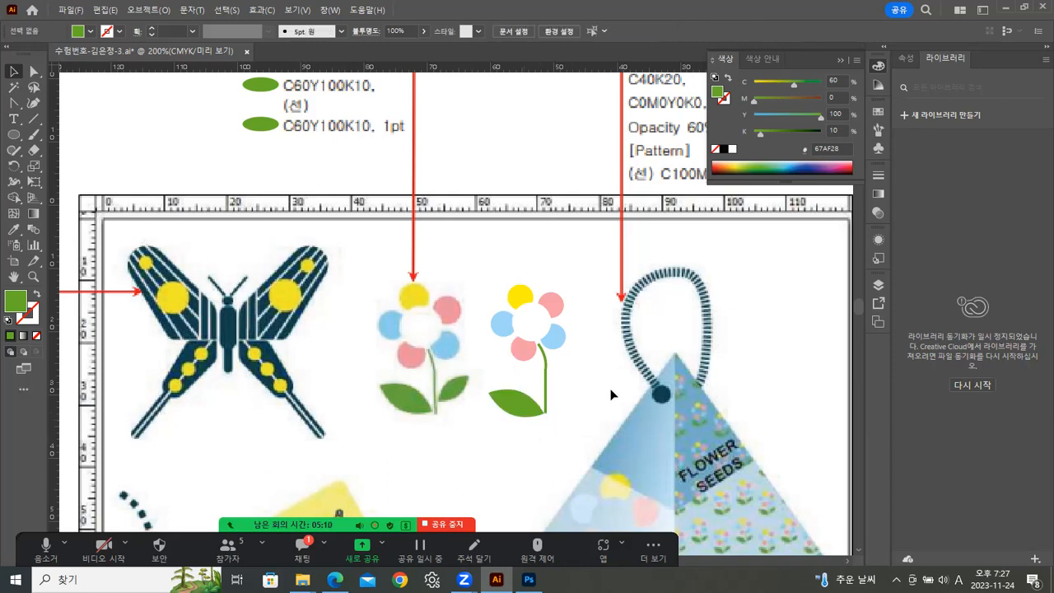
pyautogui.click(524, 406)
pyautogui.keyDown('alt'); pyautogui.moveTo(522, 407); pyautogui.dragTo(580, 381); pyautogui.keyUp('alt')
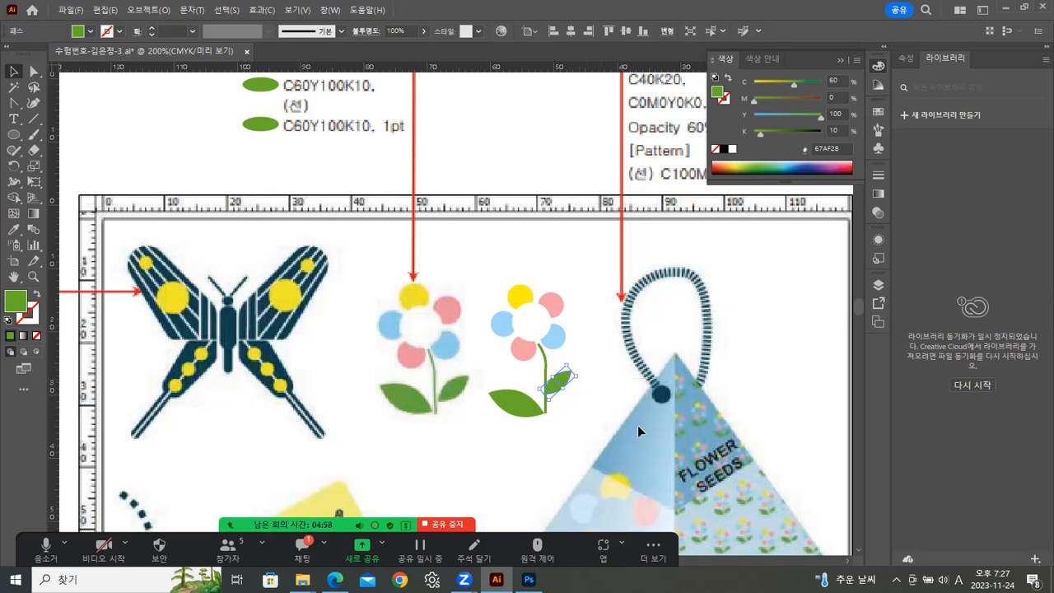
pyautogui.click(576, 408)
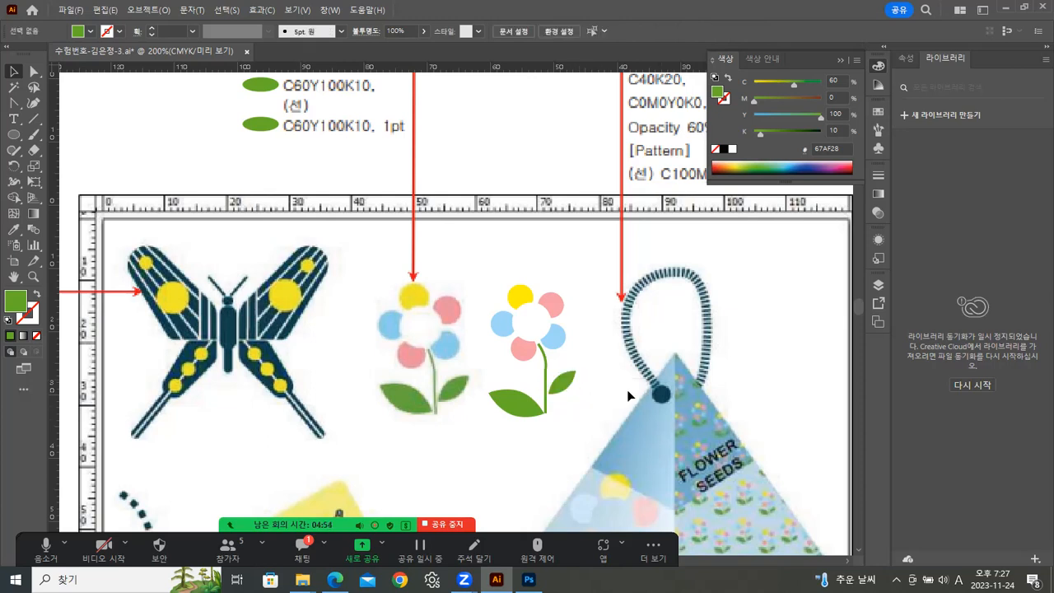
# Select all parts of the new flower and group them.
pyautogui.moveTo(506, 261); pyautogui.dragTo(558, 428)
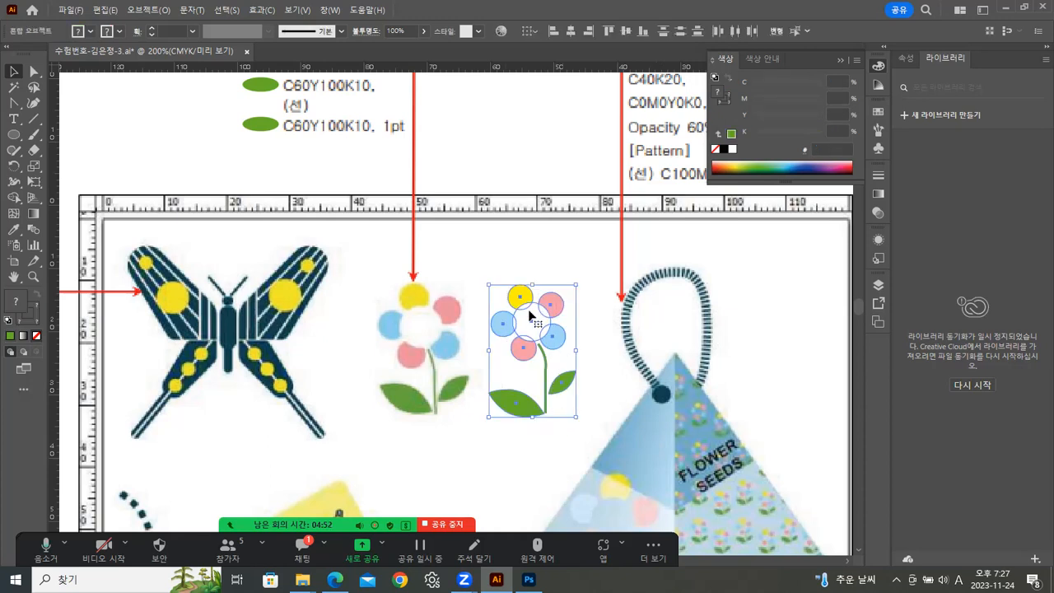
pyautogui.rightClick(538, 318)
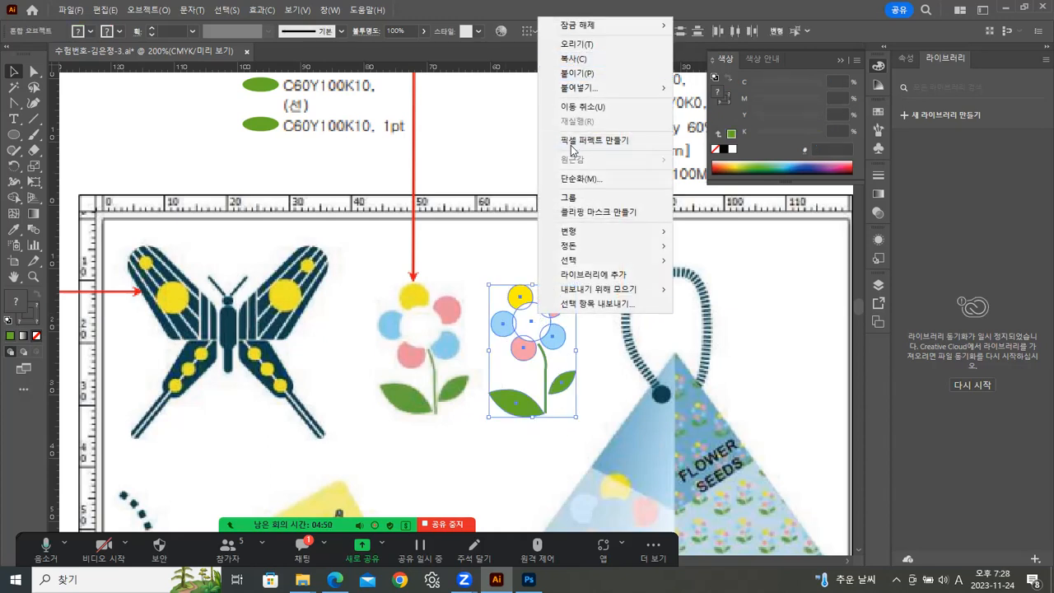
pyautogui.click(567, 200)
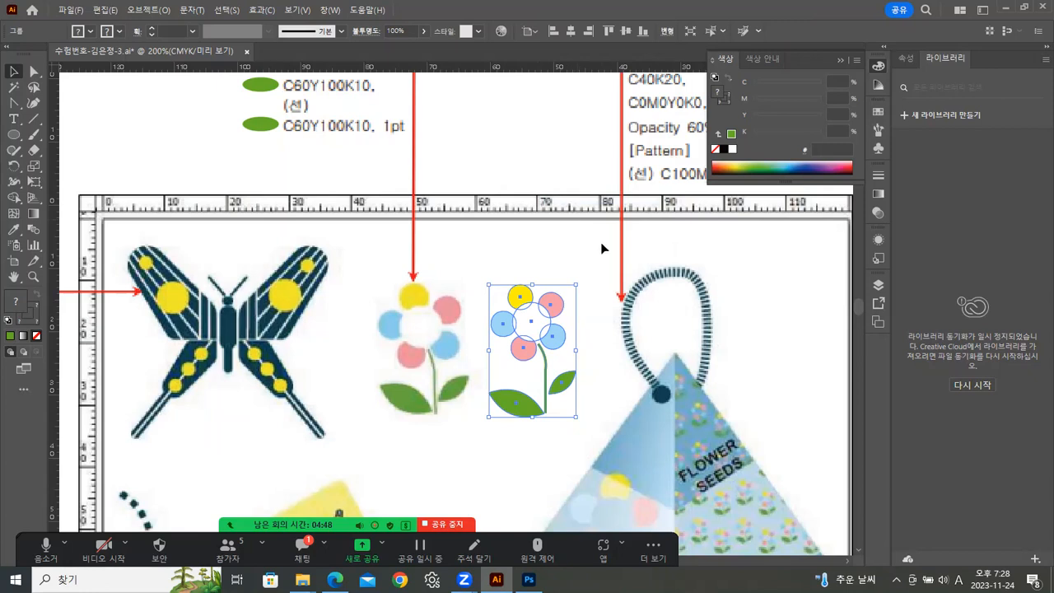
# Duplicate the grouped flower, place the copy at the lower left of the pyramid bag, and tilt it slightly.
pyautogui.click(567, 348)
pyautogui.moveTo(630, 487); pyautogui.dragTo(607, 339)
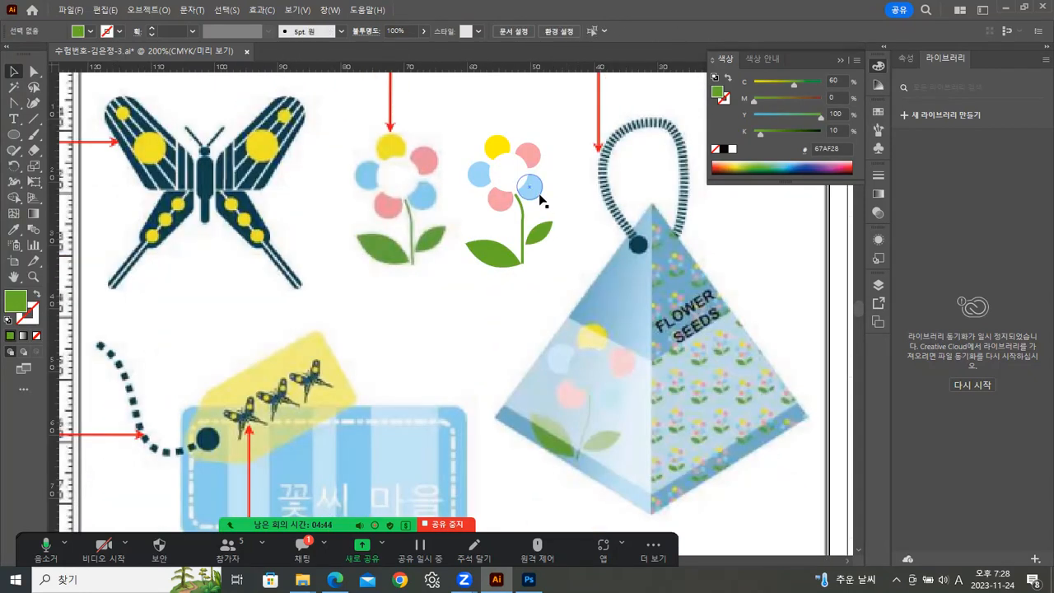
pyautogui.click(534, 187)
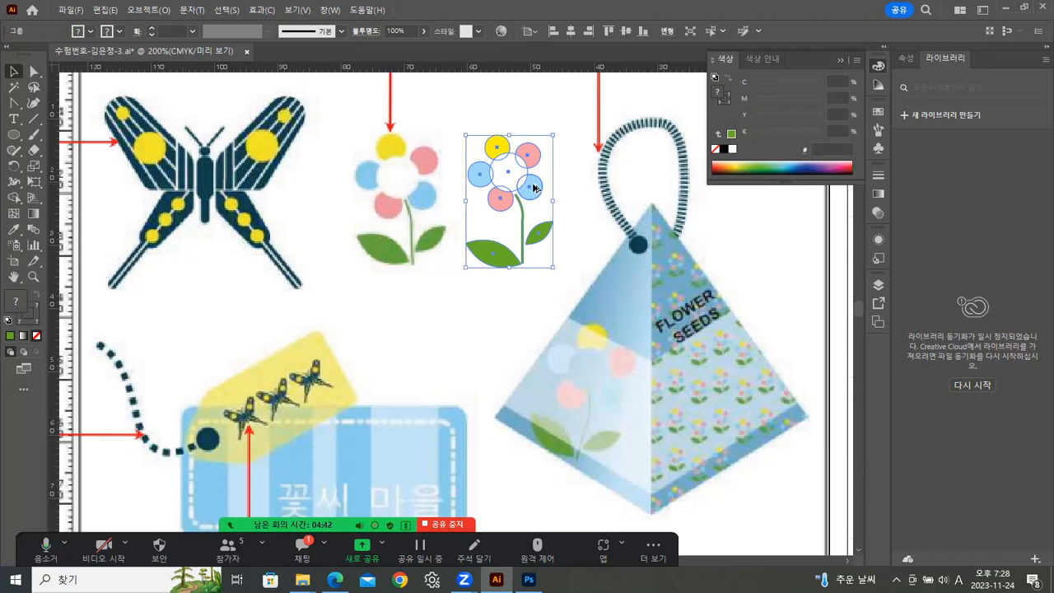
pyautogui.moveTo(533, 187); pyautogui.dragTo(534, 413)
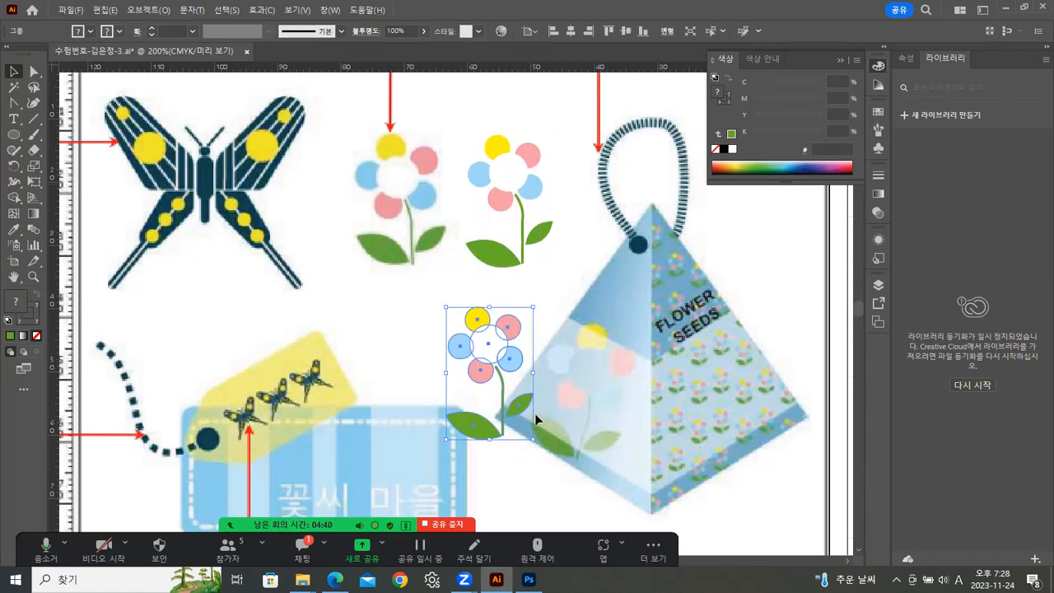
pyautogui.click(533, 444)
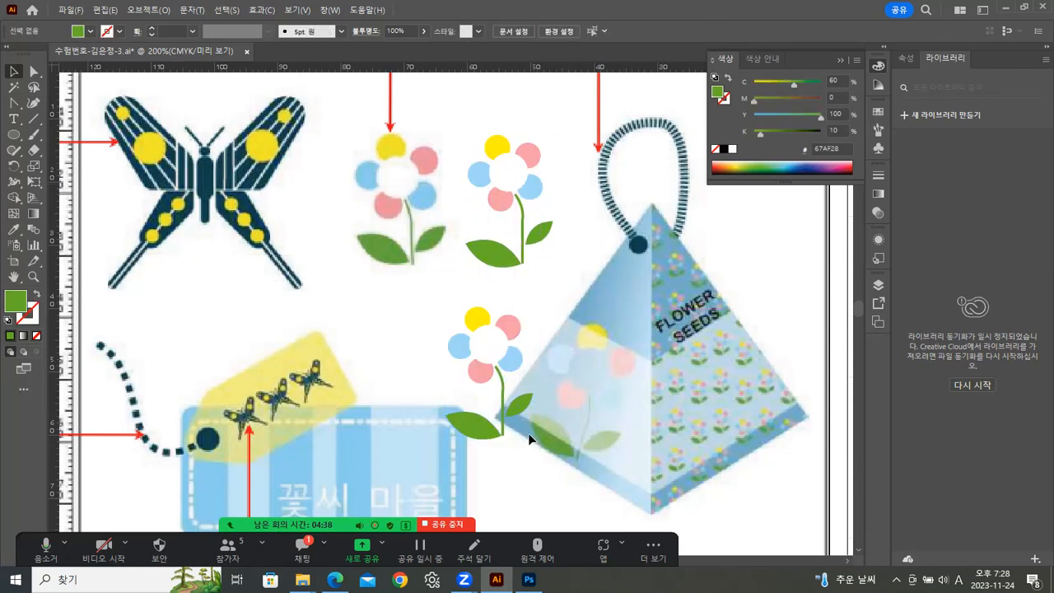
pyautogui.click(470, 427)
pyautogui.moveTo(538, 442); pyautogui.dragTo(517, 469)
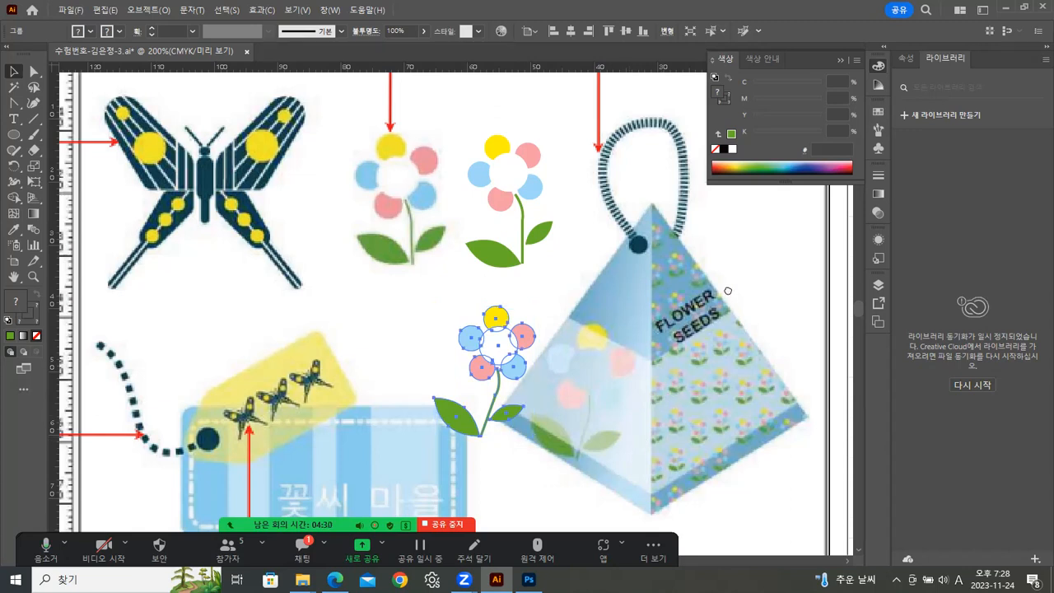
pyautogui.moveTo(727, 292); pyautogui.dragTo(564, 305)
pyautogui.moveTo(604, 344); pyautogui.dragTo(624, 217)
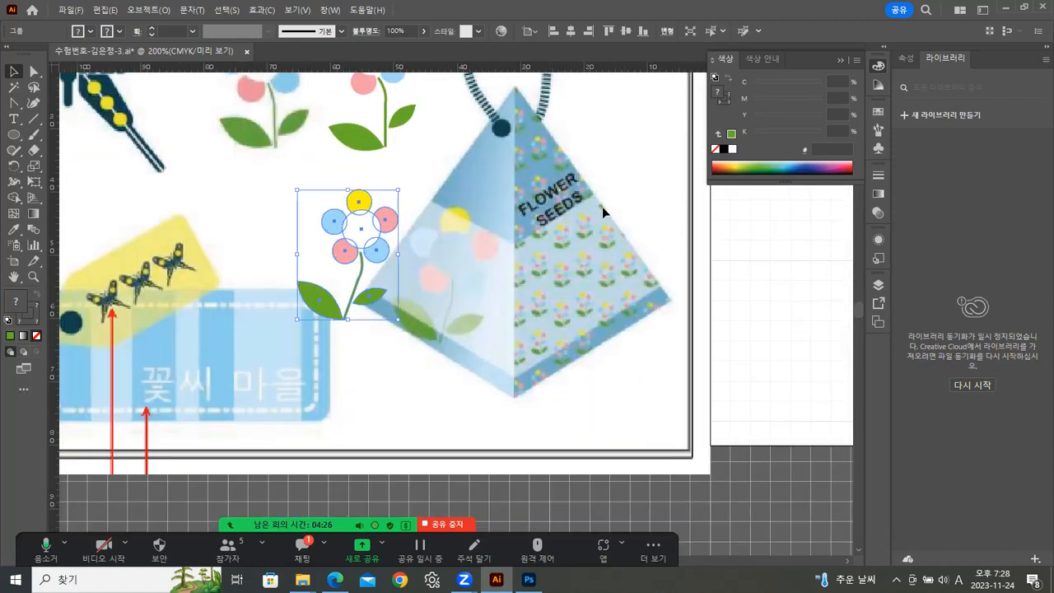
pyautogui.click(650, 146)
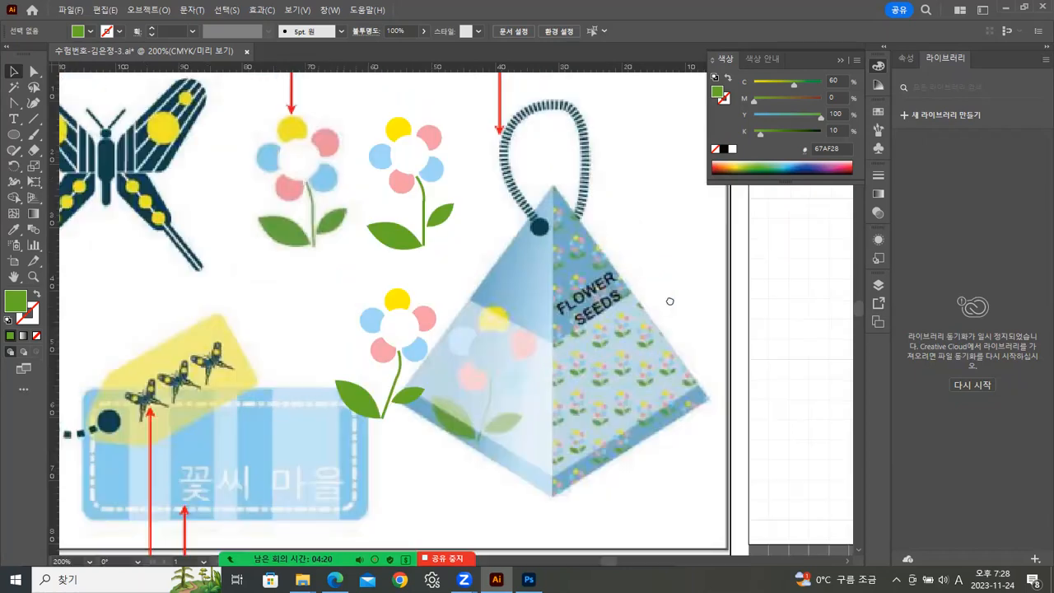
# Draw a rounded rectangle about 45 by 21 mm over the blue label area with the Rounded Rectangle tool.
pyautogui.moveTo(669, 301); pyautogui.dragTo(703, 294)
pyautogui.moveTo(581, 297); pyautogui.dragTo(669, 256)
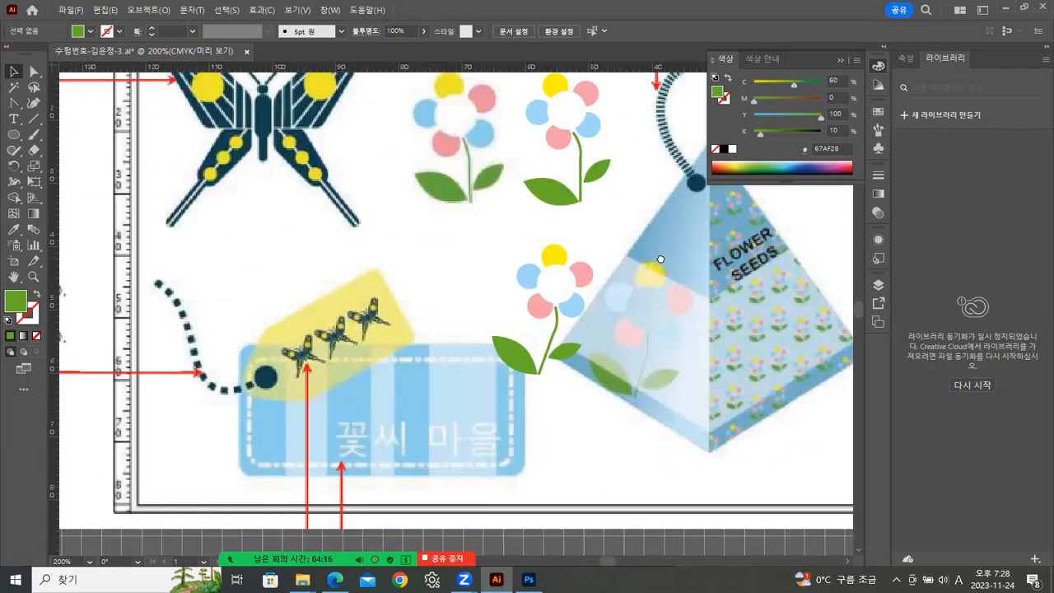
pyautogui.moveTo(613, 281)
pyautogui.mouseDown()
pyautogui.moveTo(692, 229)
pyautogui.moveTo(774, 257)
pyautogui.mouseUp()
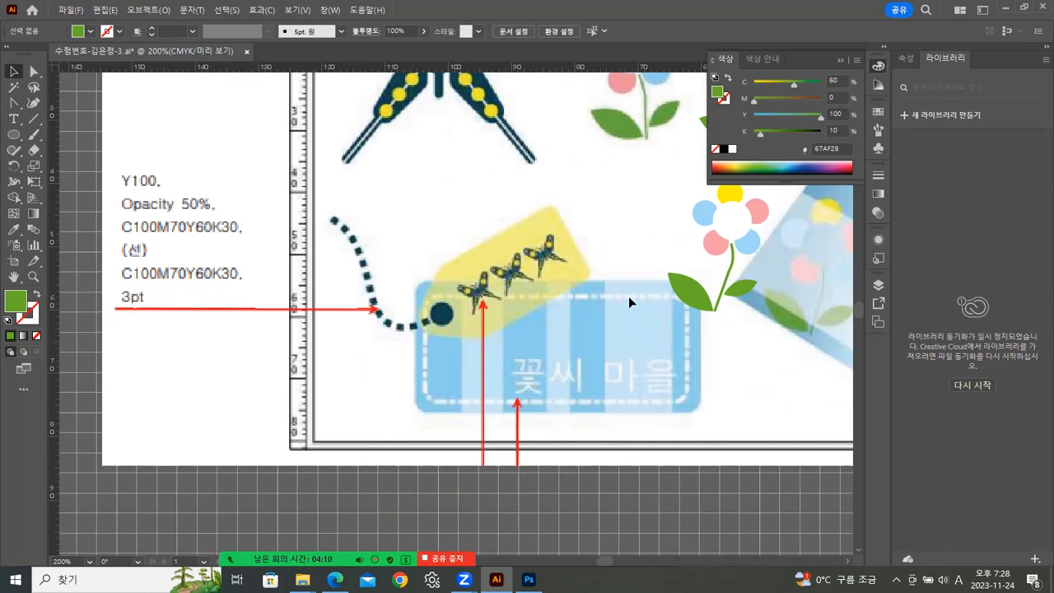
pyautogui.moveTo(509, 182); pyautogui.dragTo(407, 285)
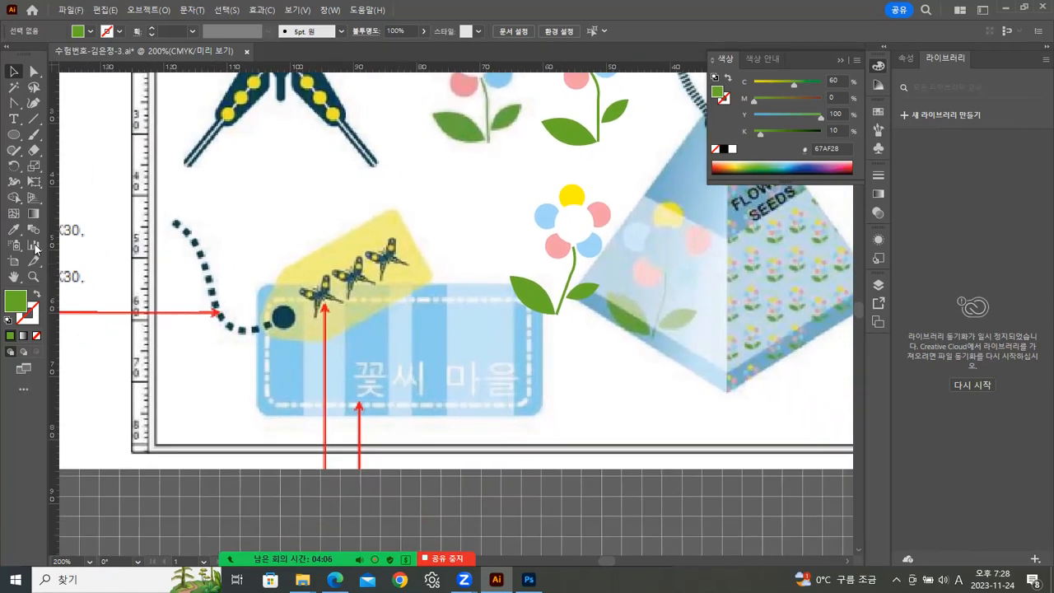
pyautogui.click(14, 135)
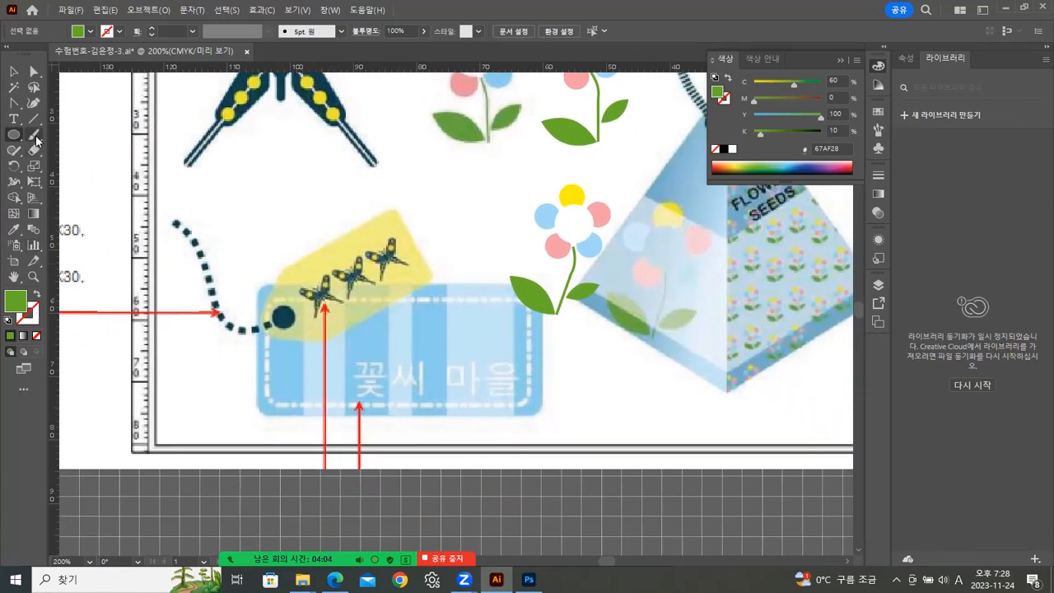
pyautogui.click(16, 138)
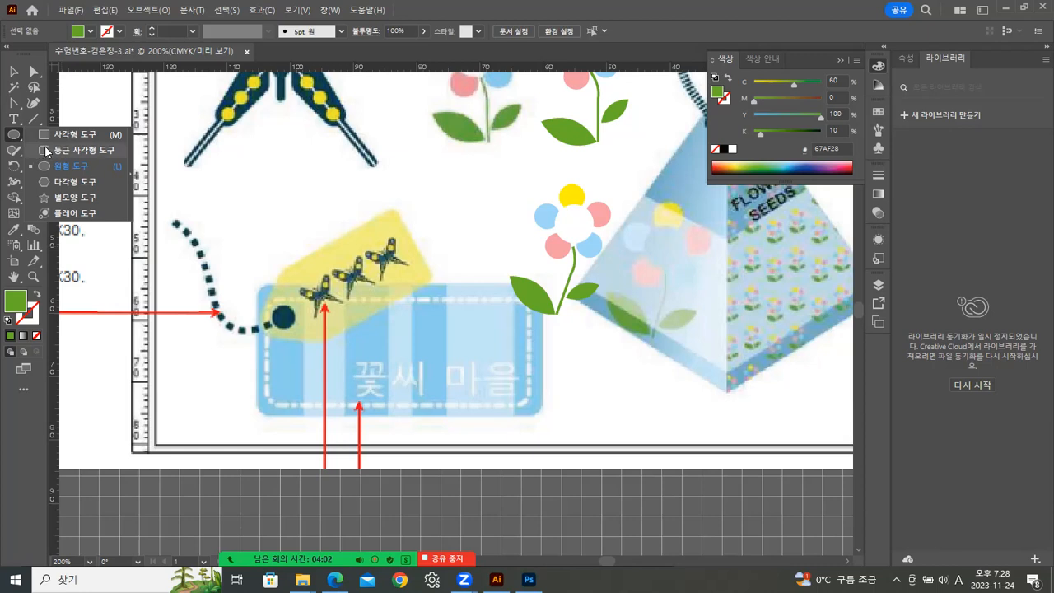
pyautogui.click(37, 150)
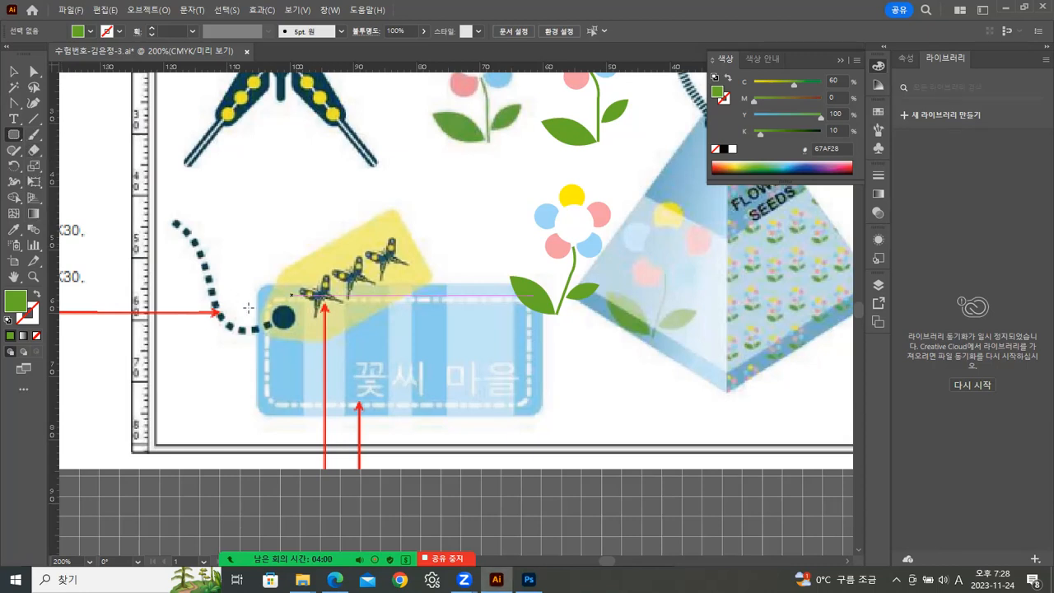
pyautogui.moveTo(256, 284); pyautogui.dragTo(538, 417)
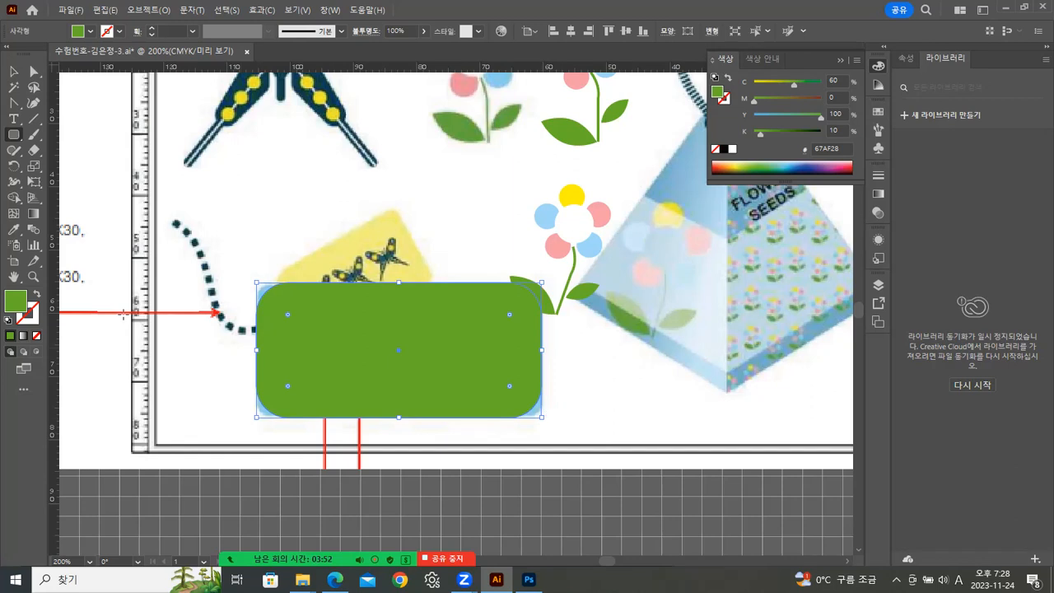
pyautogui.click(13, 72)
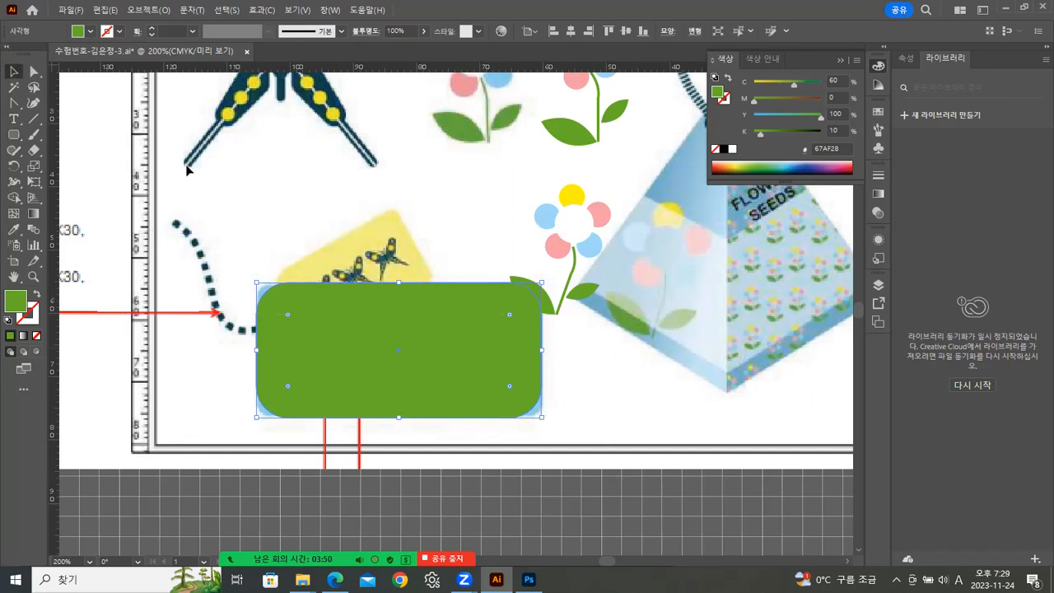
# Set all four corner radii of the rounded rectangle to 2 mm and nudge it slightly into place.
pyautogui.hotkey('shift', 'F8')
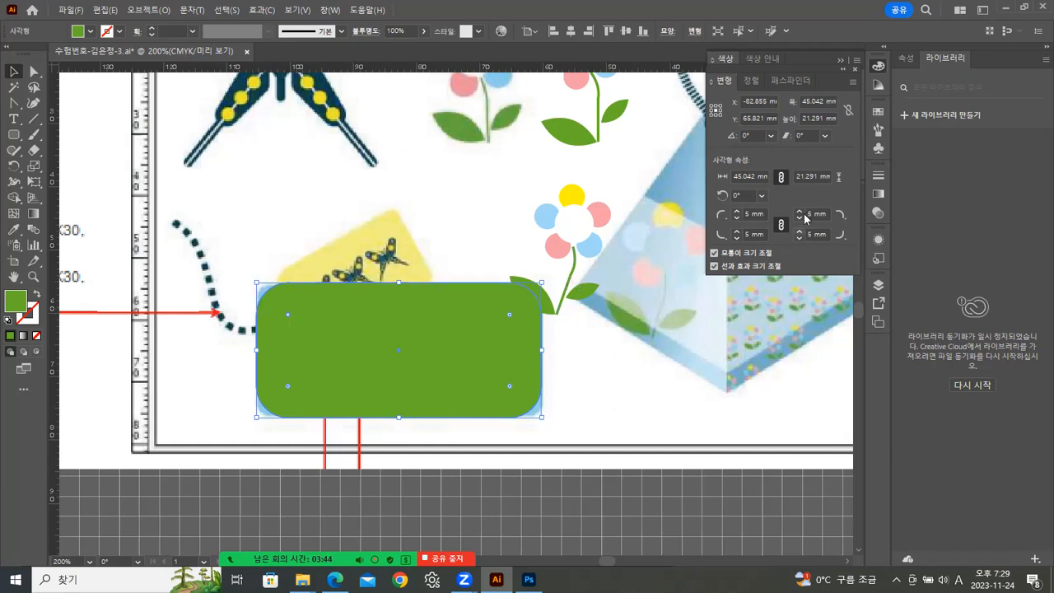
pyautogui.doubleClick(748, 213)
pyautogui.write('2')
pyautogui.press('Return')
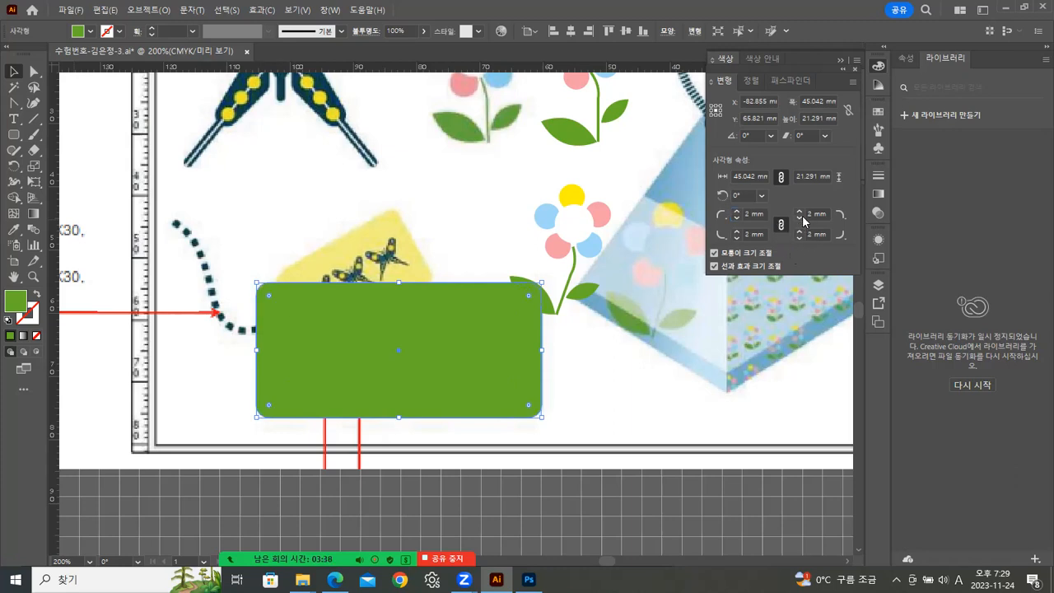
pyautogui.moveTo(457, 354)
pyautogui.mouseDown()
pyautogui.moveTo(470, 353)
pyautogui.moveTo(428, 337)
pyautogui.moveTo(442, 339)
pyautogui.mouseUp()
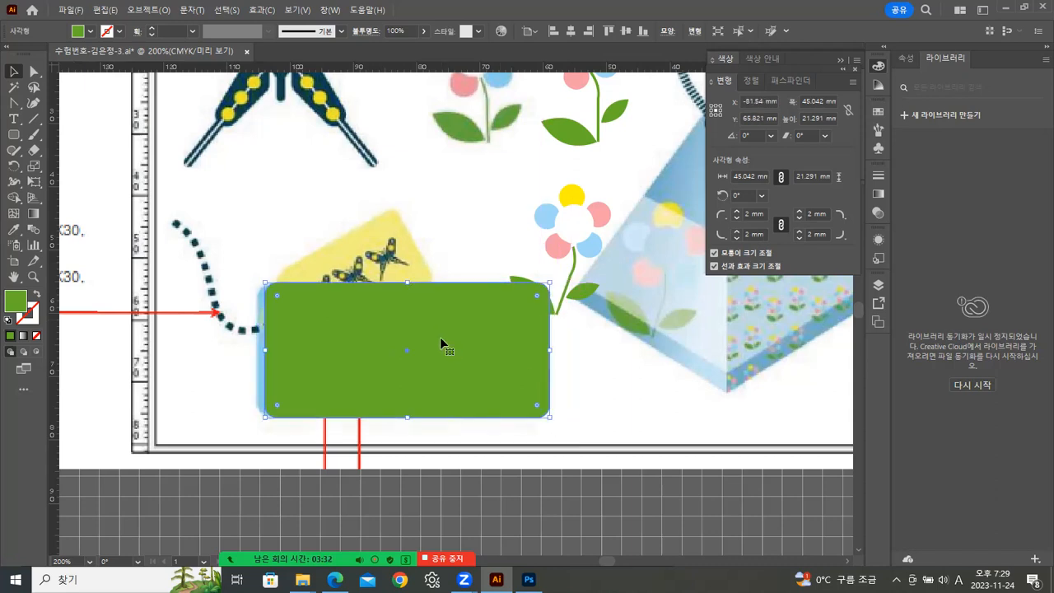
# Move the rectangle up and sample the light blue label colour onto it with the Eyedropper.
pyautogui.click(35, 295)
pyautogui.click(531, 226)
pyautogui.moveTo(465, 282); pyautogui.dragTo(558, 142)
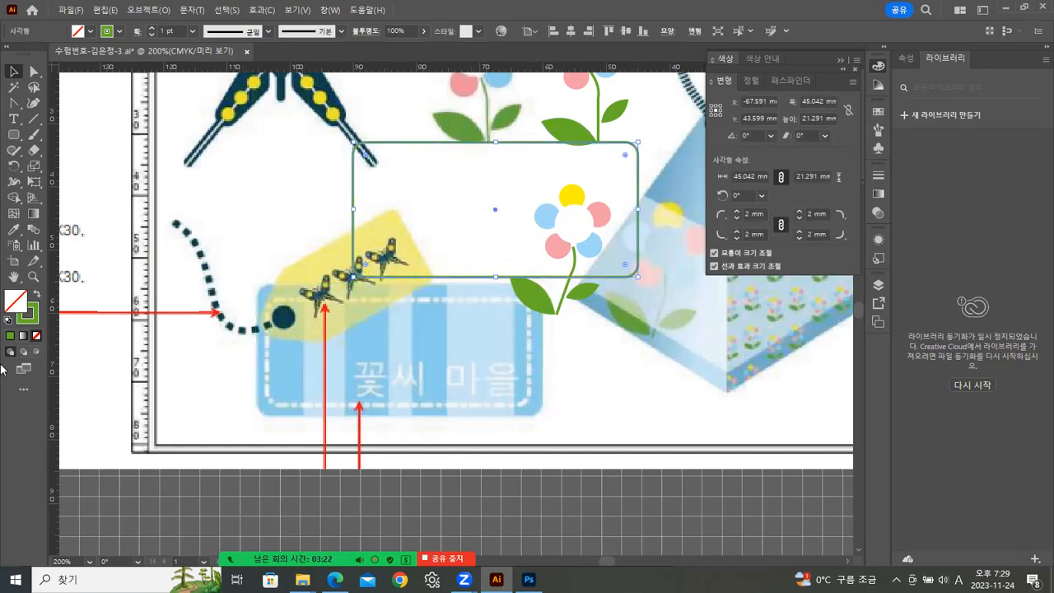
pyautogui.click(13, 229)
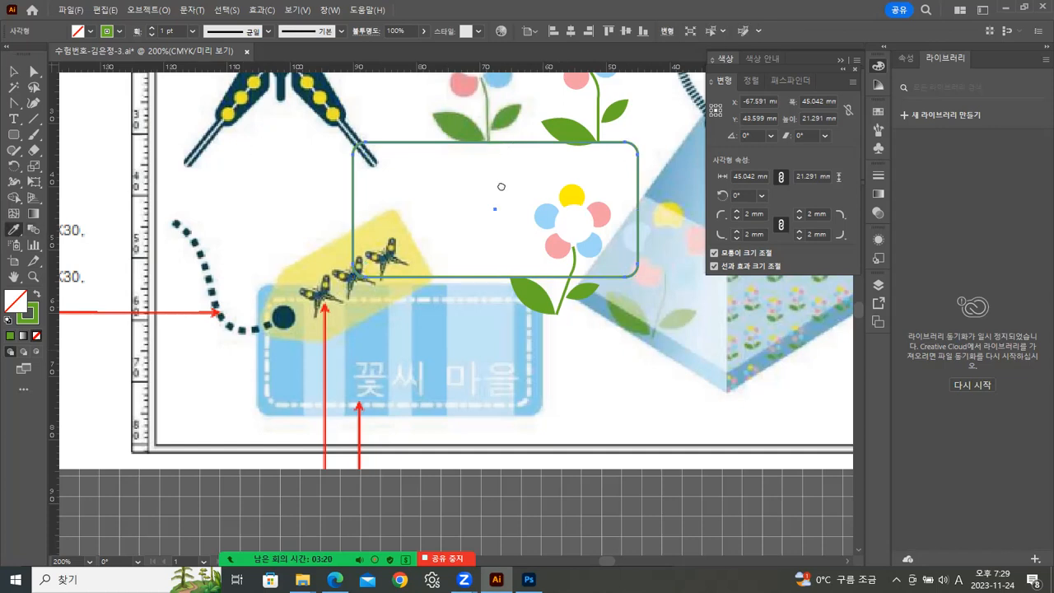
pyautogui.scroll(2, 499, 181)
pyautogui.click(591, 134)
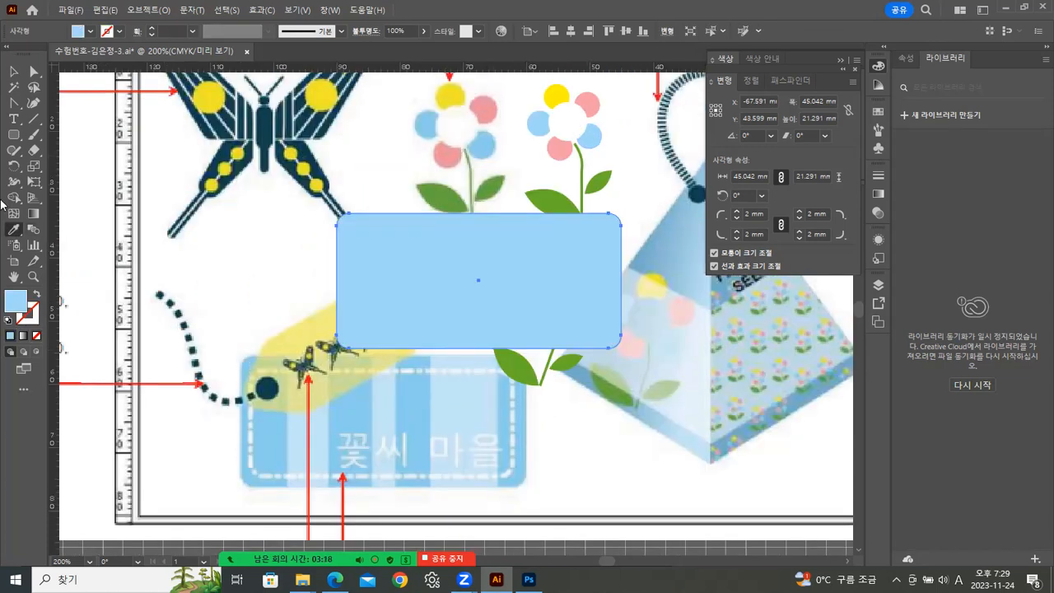
# Move the rectangle beside the label and create a uniformly scaled copy at 90% inside it.
pyautogui.click(16, 73)
pyautogui.moveTo(453, 301); pyautogui.dragTo(566, 369)
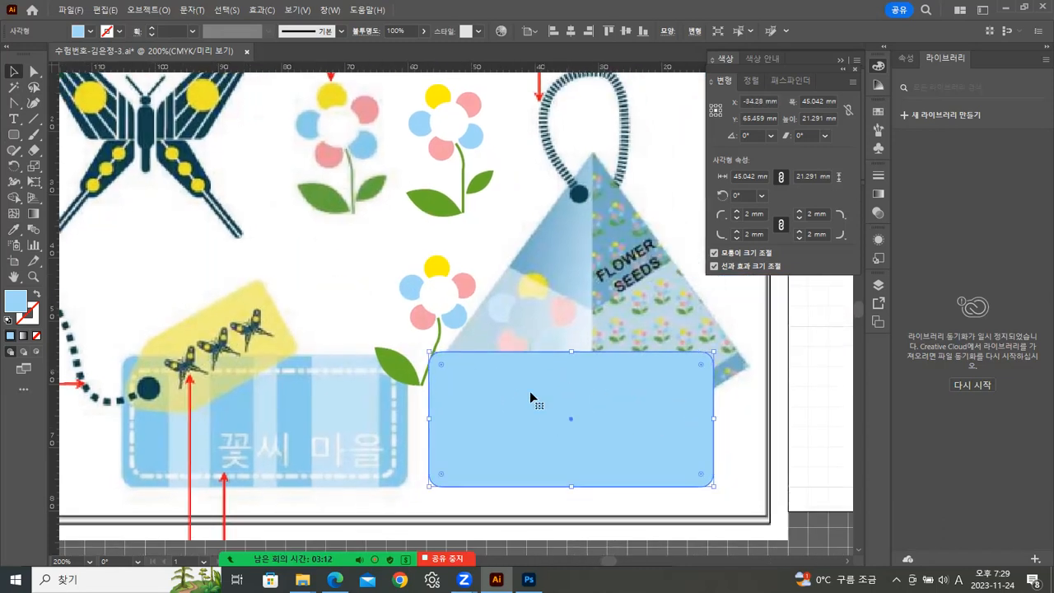
pyautogui.doubleClick(38, 168)
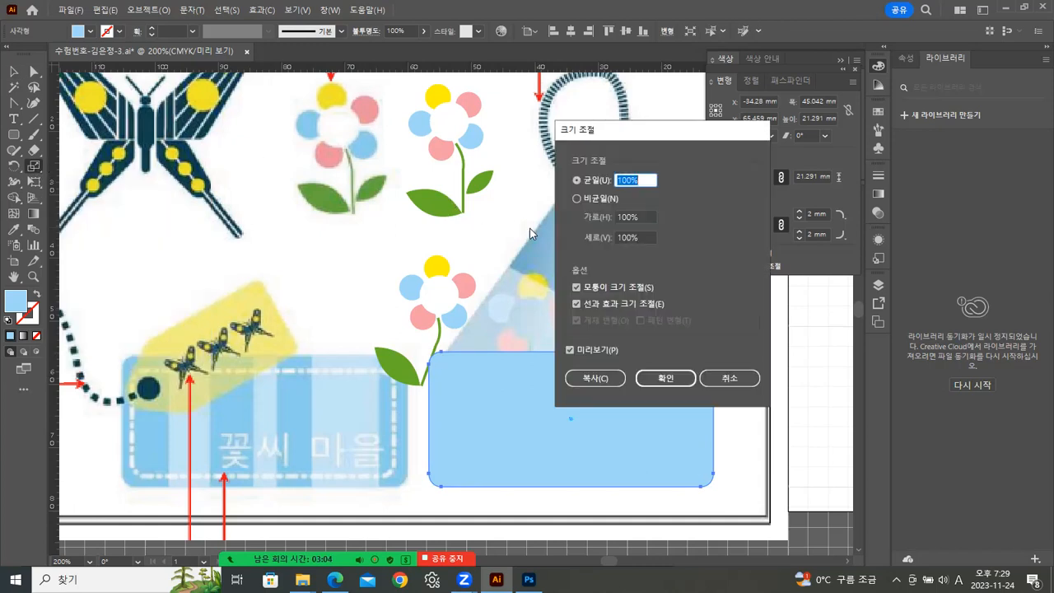
pyautogui.write('90')
pyautogui.click(593, 378)
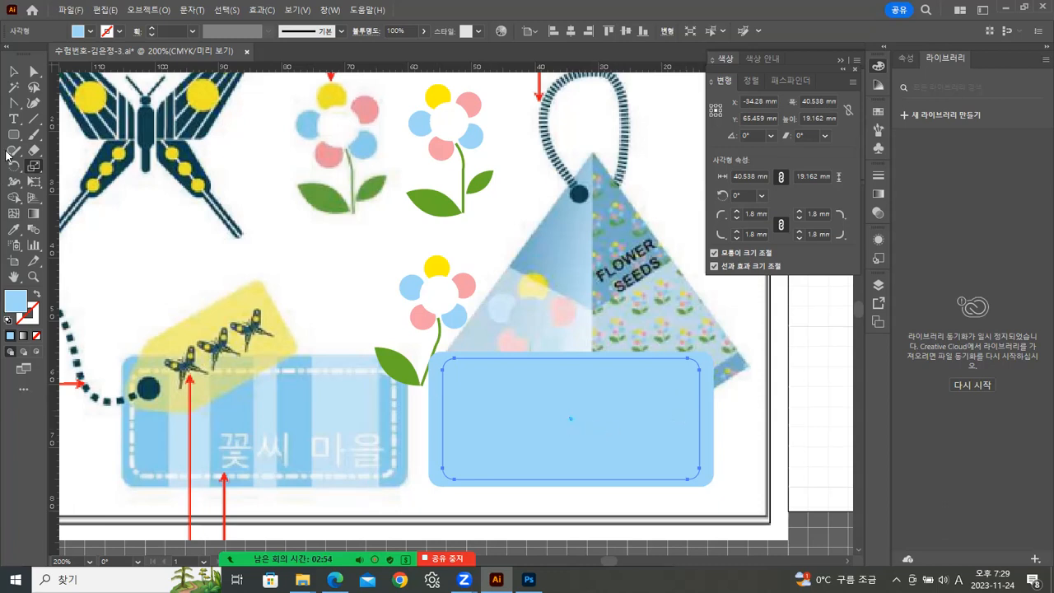
# Resize the inner rounded rectangle so it sits evenly inside the label, about 41 by 17 mm.
pyautogui.click(13, 73)
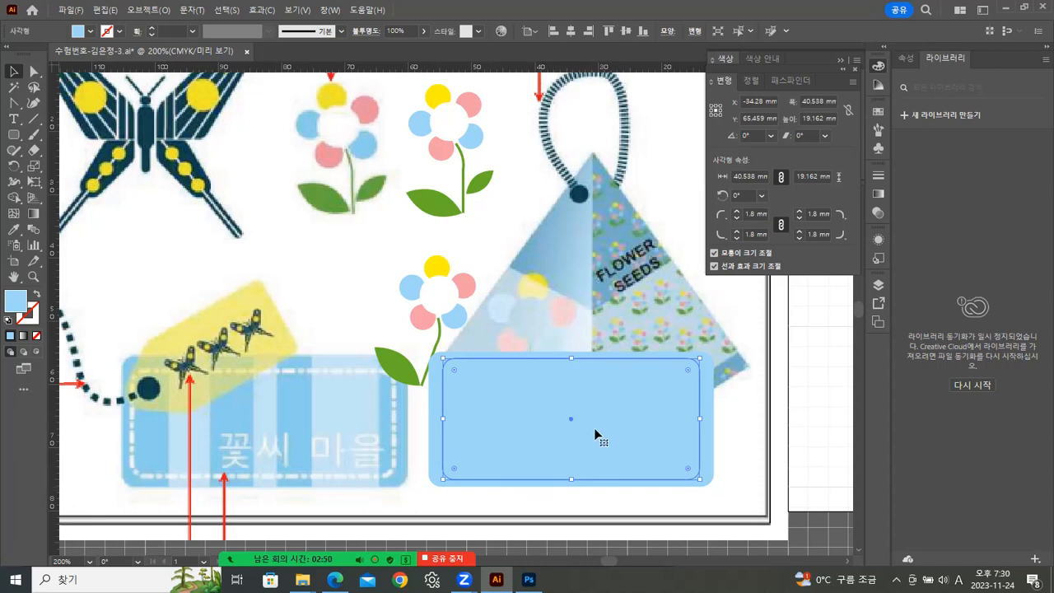
pyautogui.moveTo(445, 418); pyautogui.dragTo(441, 418)
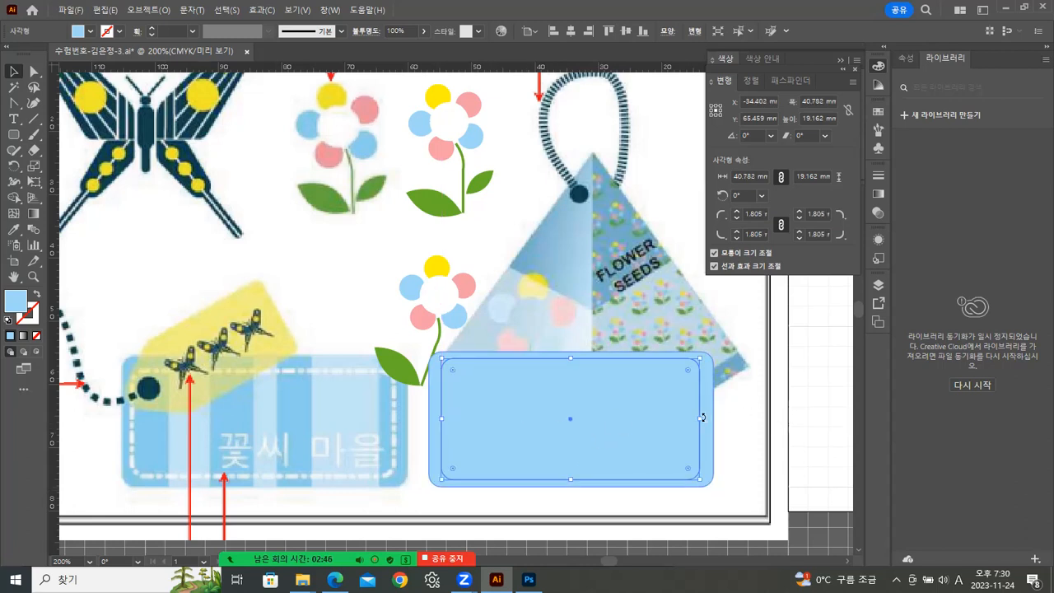
pyautogui.moveTo(702, 418); pyautogui.dragTo(702, 402)
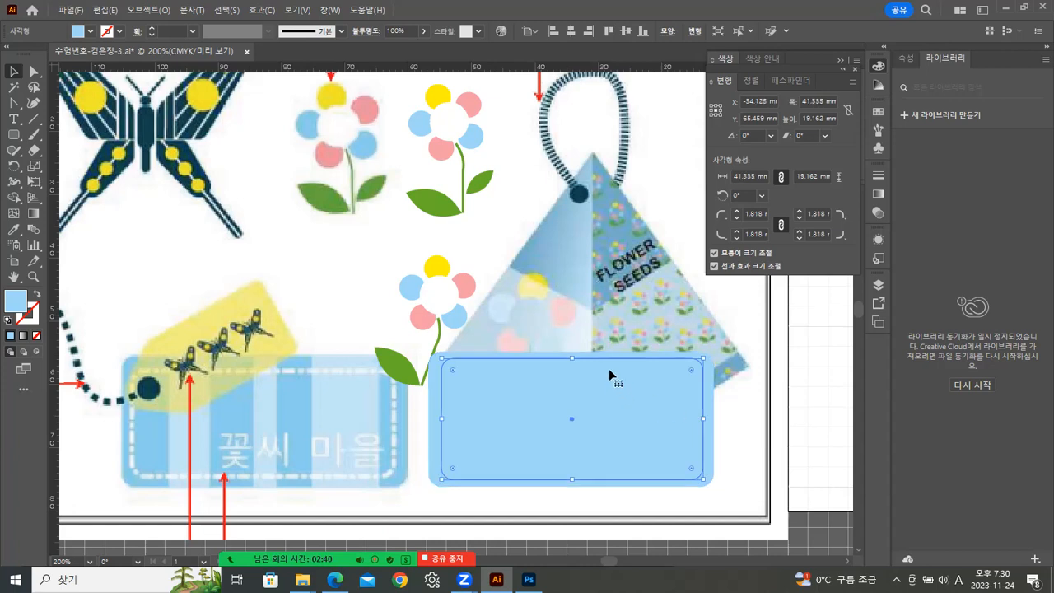
pyautogui.moveTo(574, 359); pyautogui.dragTo(572, 368)
pyautogui.press('Up')
pyautogui.moveTo(706, 365); pyautogui.dragTo(669, 441)
pyautogui.hotkey('ctrl', 'z')
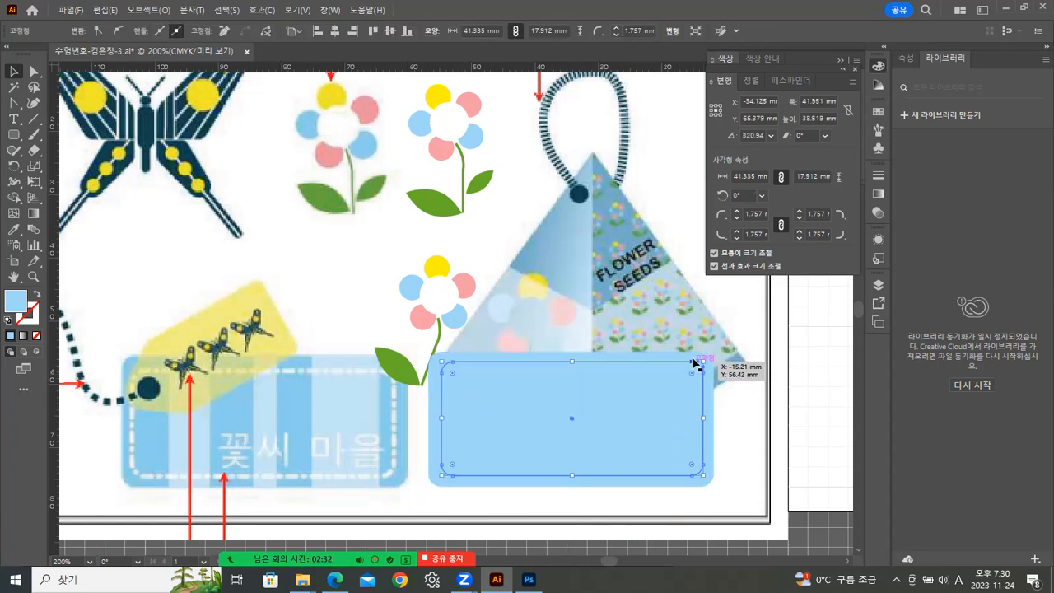
pyautogui.moveTo(572, 361); pyautogui.dragTo(572, 366)
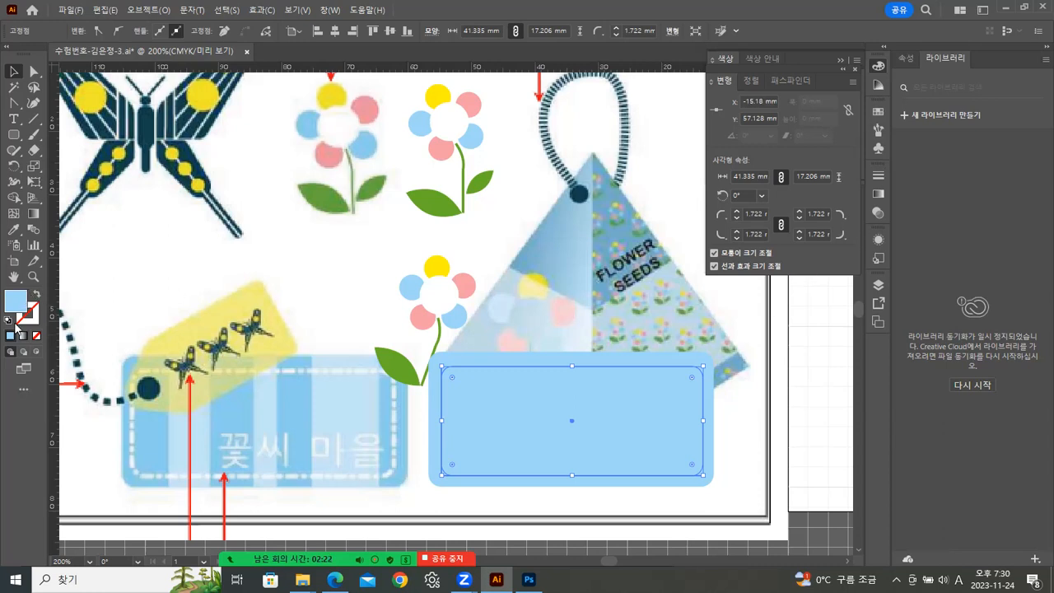
# Give the inner rectangle no fill and a white stroke.
pyautogui.click(10, 321)
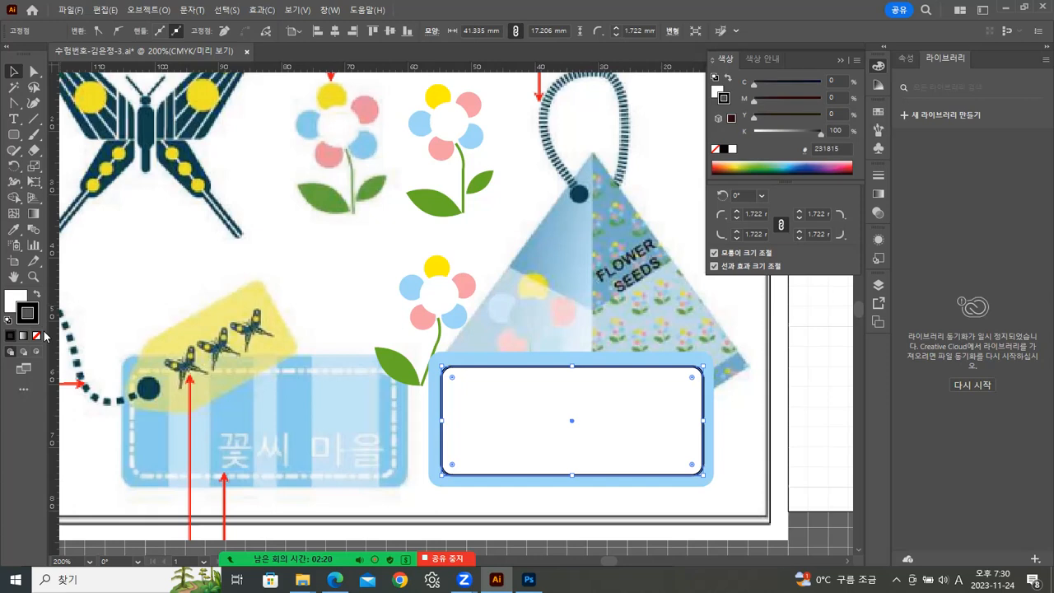
pyautogui.click(36, 336)
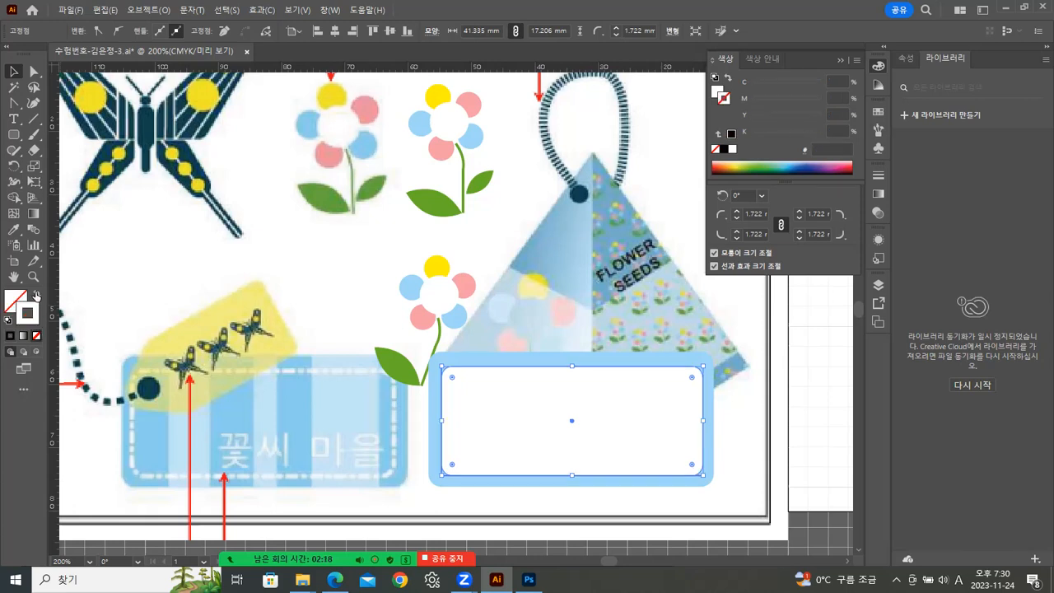
pyautogui.click(37, 293)
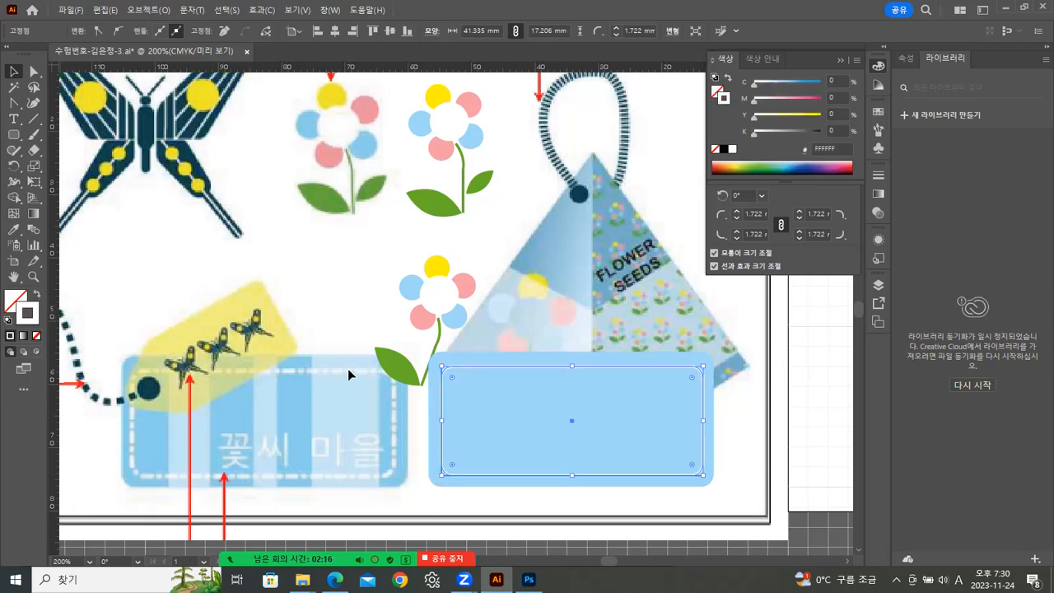
# Set the inner rectangle's stroke weight to 2 pt.
pyautogui.click(878, 175)
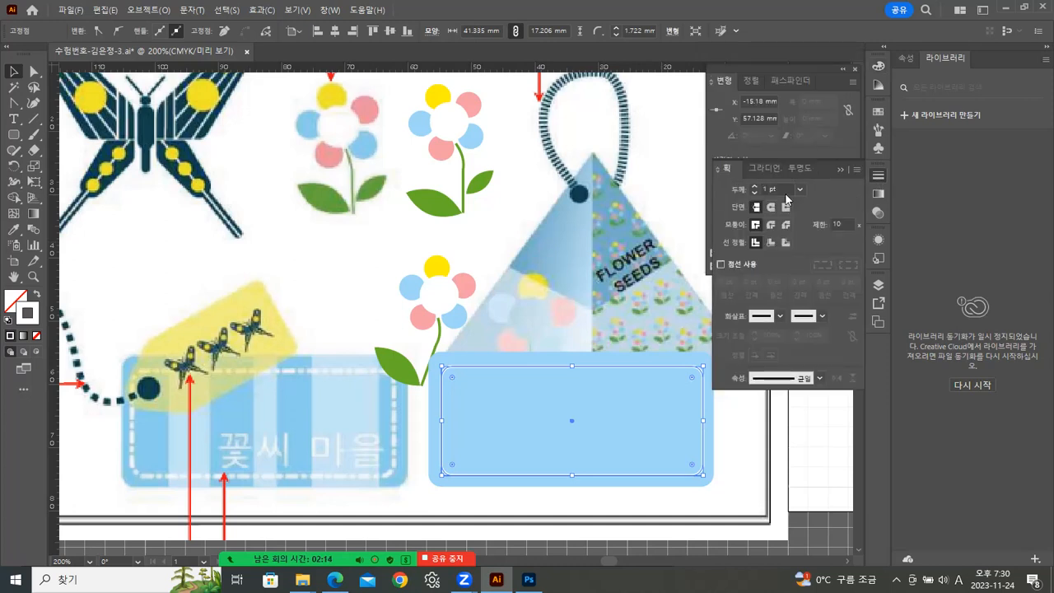
pyautogui.click(798, 190)
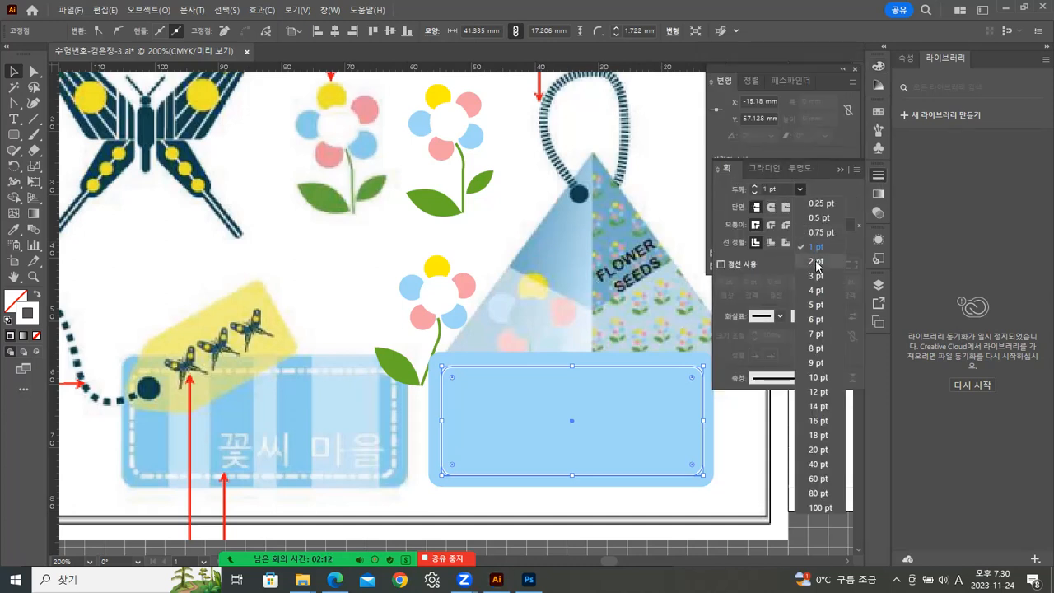
pyautogui.click(815, 262)
pyautogui.click(740, 426)
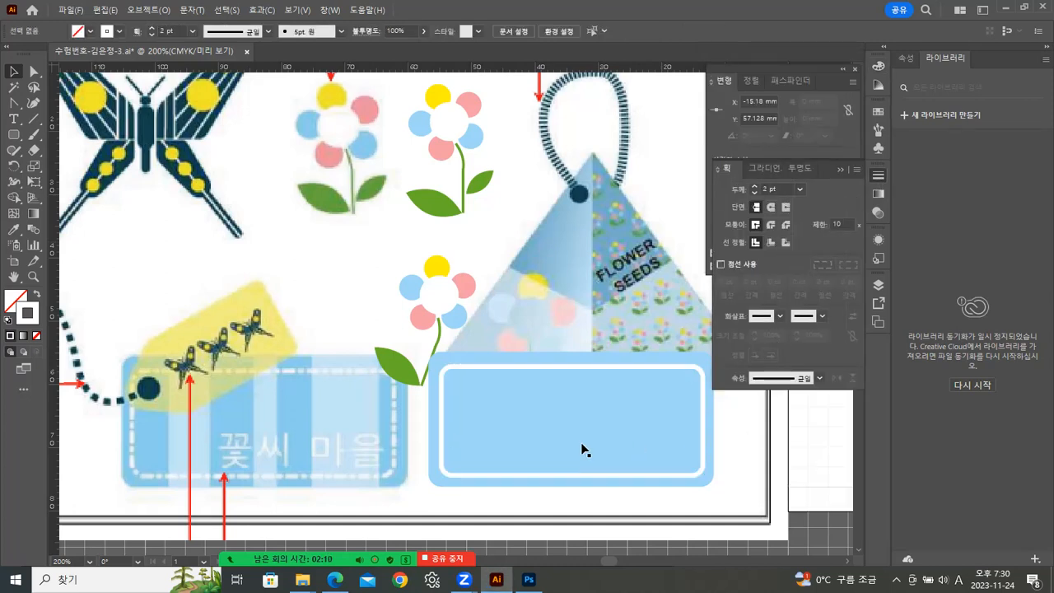
pyautogui.click(571, 367)
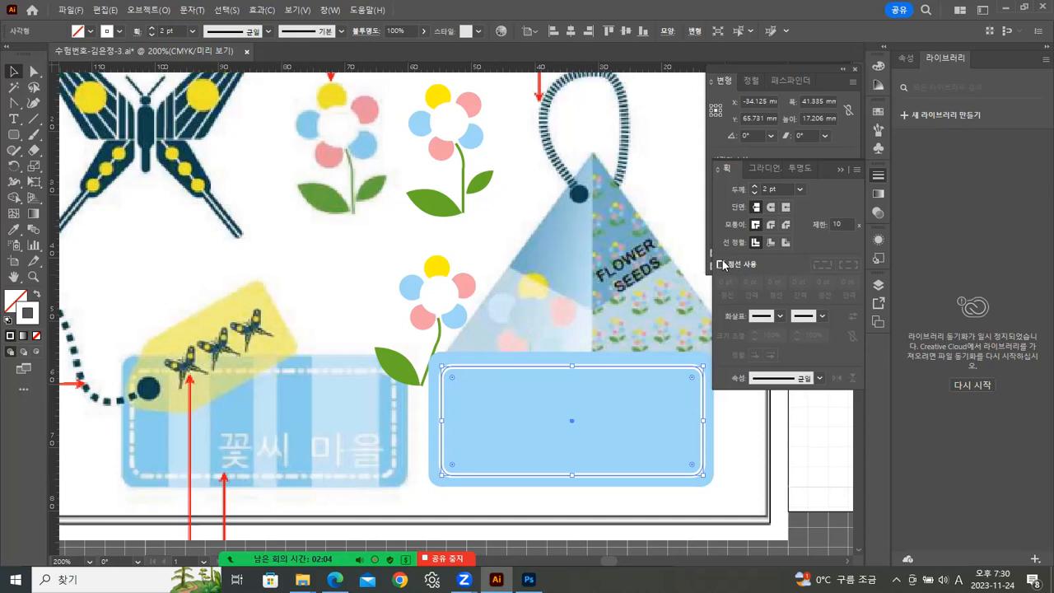
# Make the stroke dashed with dash 6 pt, gap 1 pt, dash 3 pt, gap 1 pt.
pyautogui.click(721, 264)
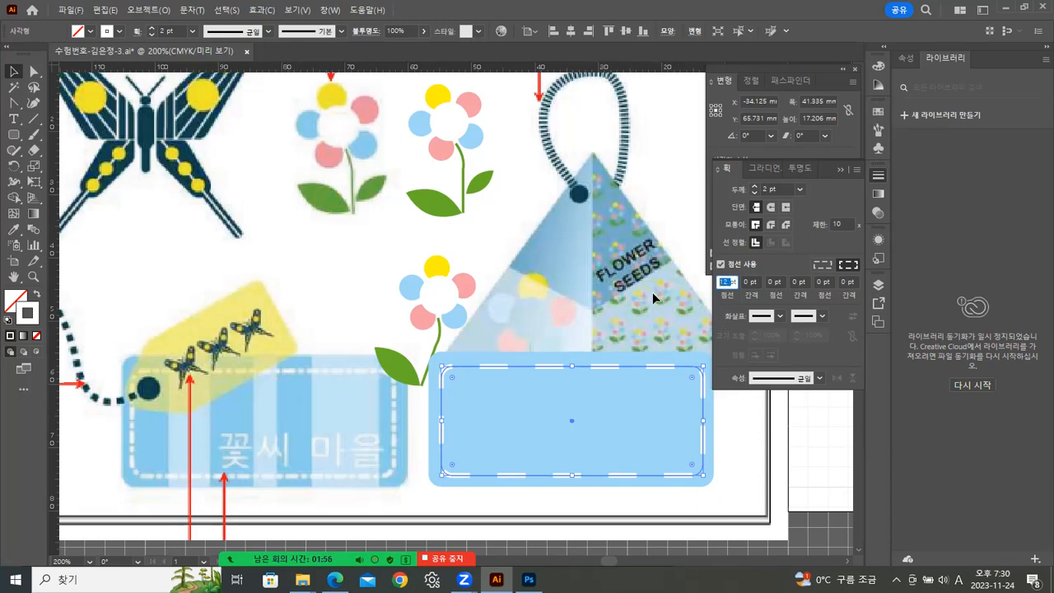
pyautogui.write('6')
pyautogui.click(749, 282)
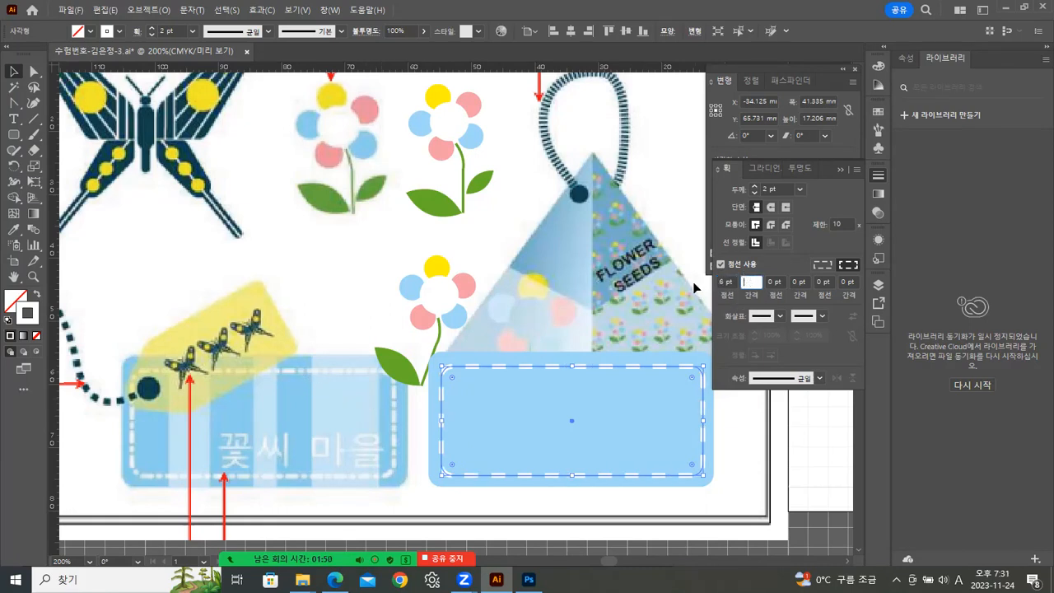
pyautogui.write('1')
pyautogui.press('Return')
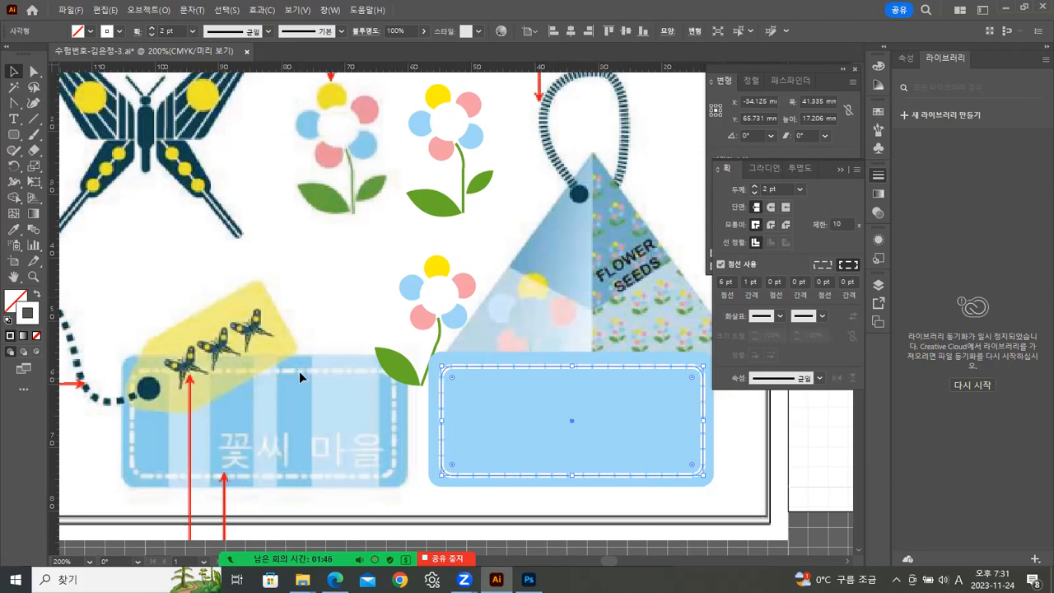
pyautogui.click(777, 282)
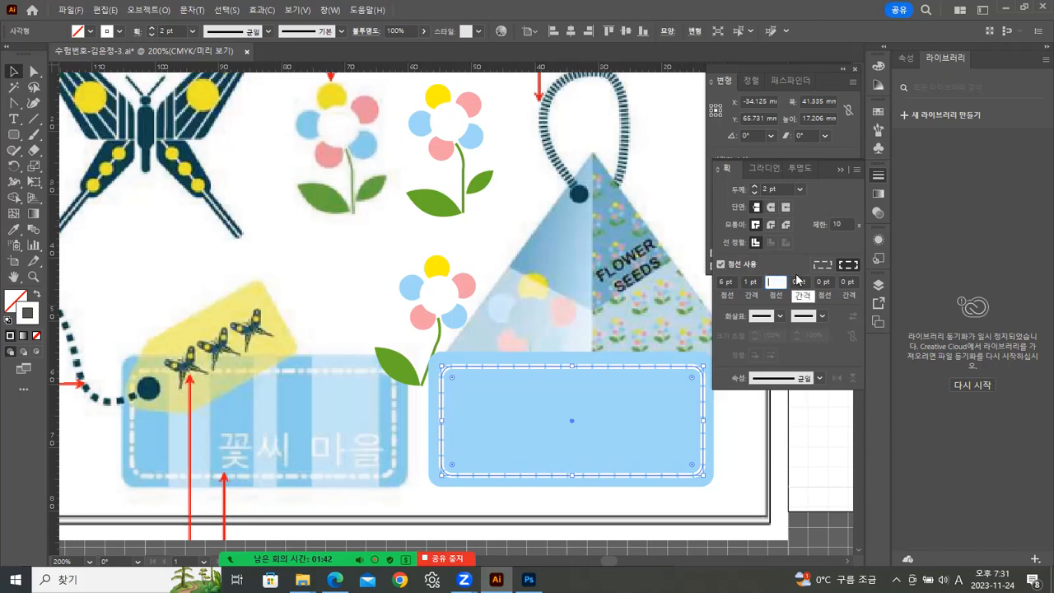
pyautogui.write('3')
pyautogui.press('Return')
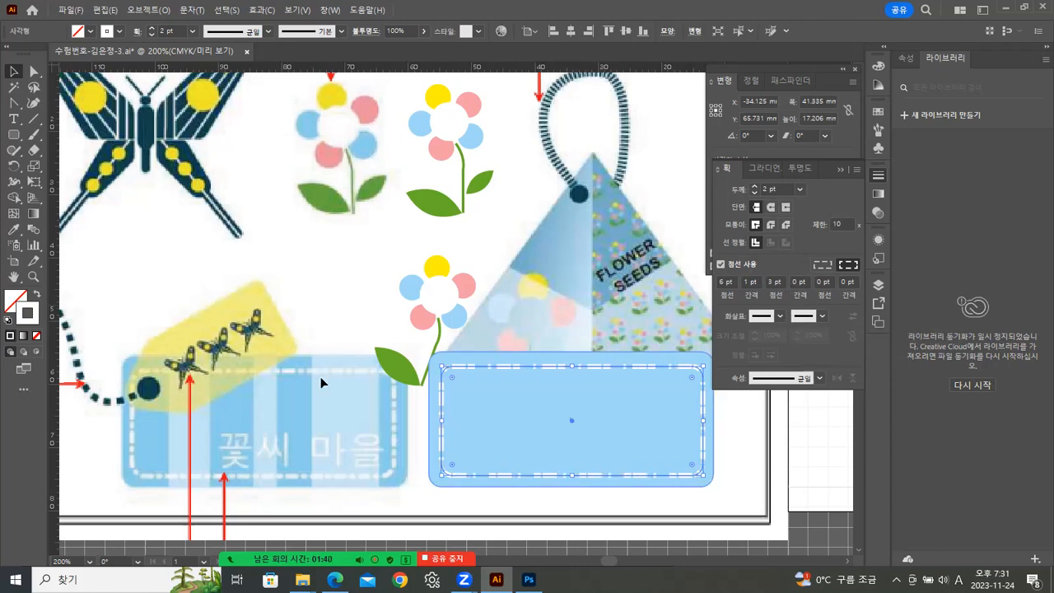
pyautogui.click(792, 282)
pyautogui.write('1')
pyautogui.press('Return')
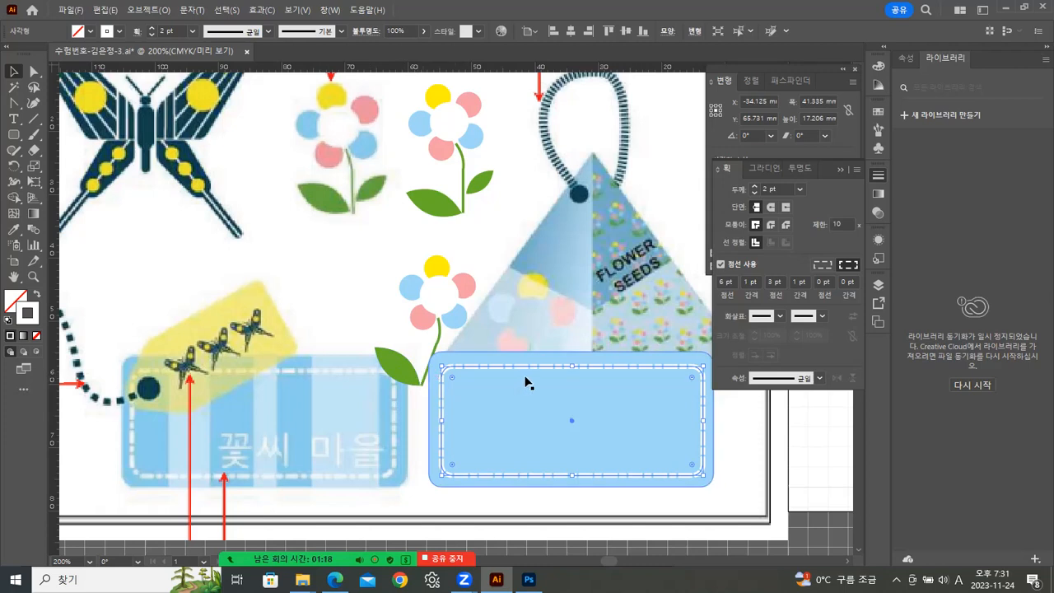
pyautogui.click(718, 440)
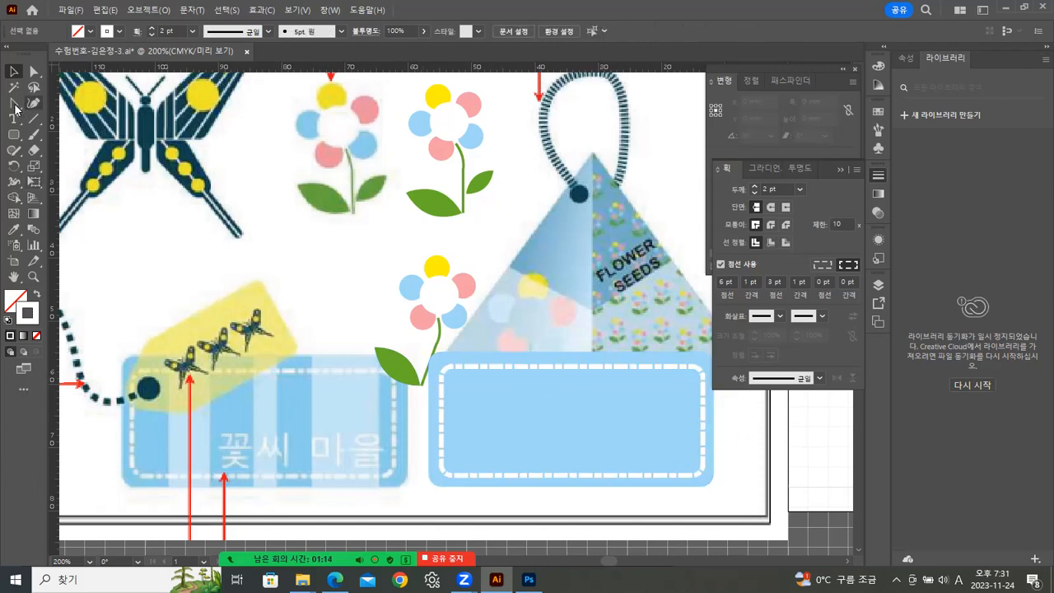
# Draw a tall rectangle about 6.7 by 21.3 mm across the label with white fill and no stroke.
pyautogui.moveTo(23, 137); pyautogui.dragTo(51, 135)
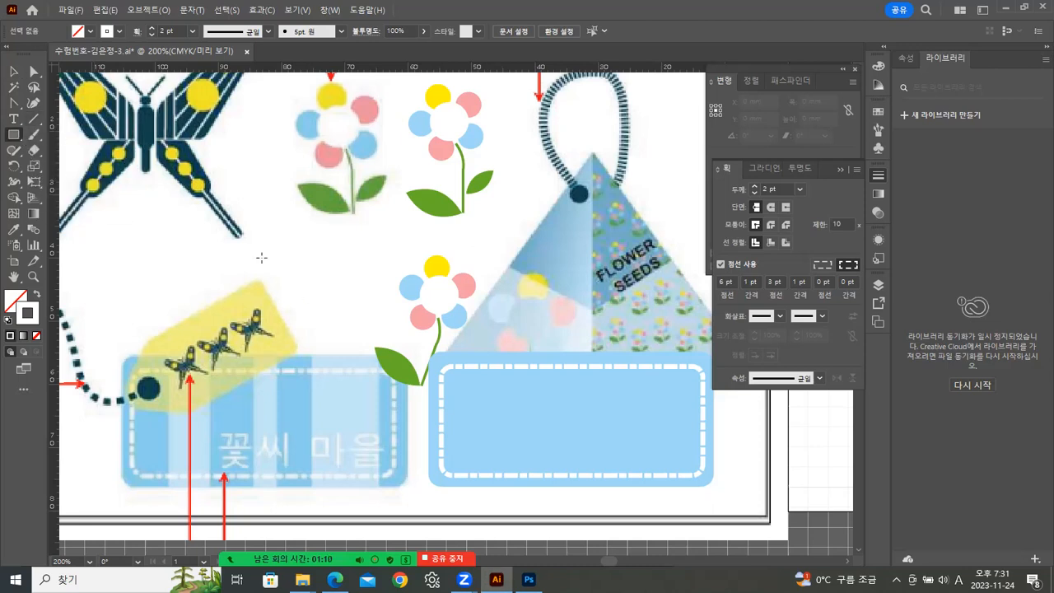
pyautogui.moveTo(492, 351); pyautogui.dragTo(531, 486)
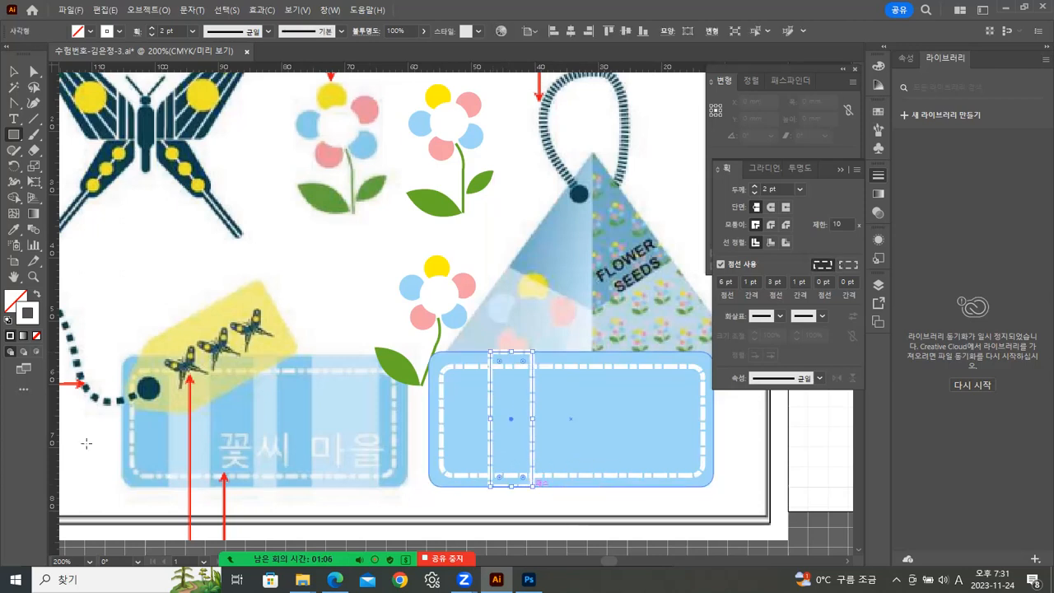
pyautogui.click(37, 295)
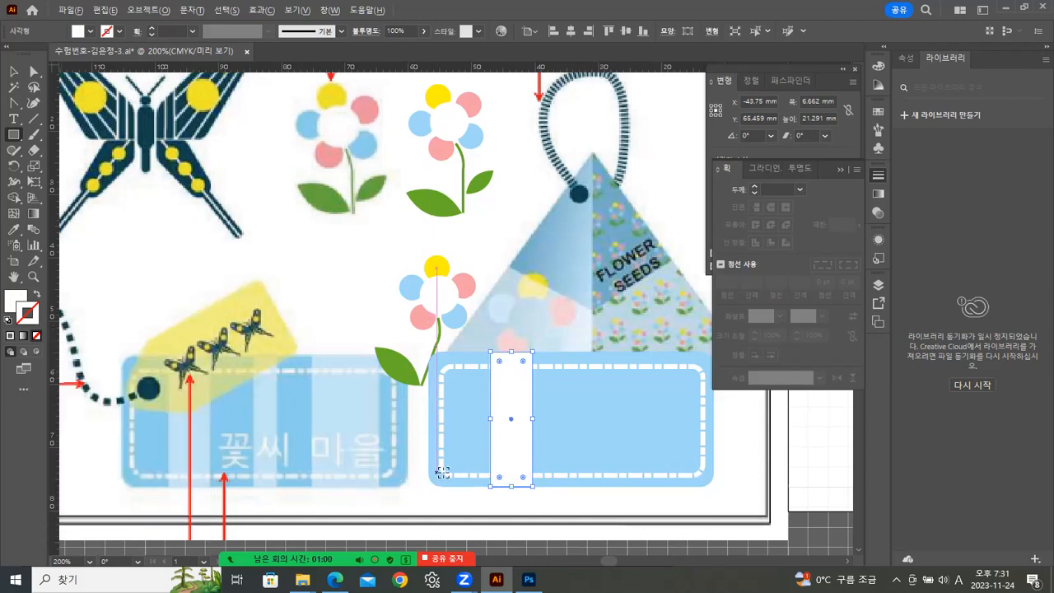
pyautogui.moveTo(511, 442); pyautogui.dragTo(541, 434)
pyautogui.hotkey('ctrl', 'z')
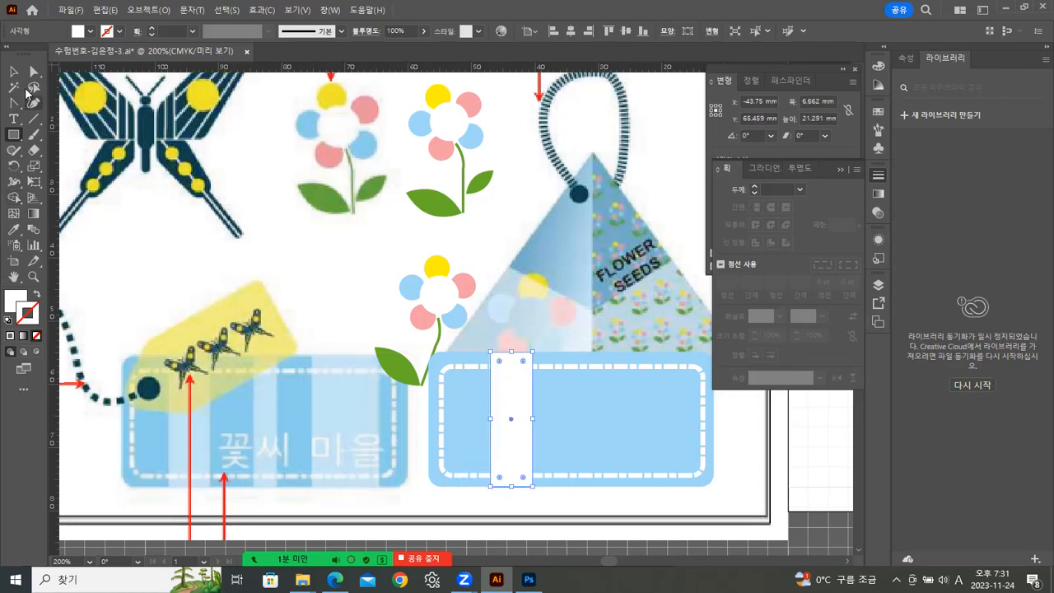
# Copy the white rectangle twice further right across the label to form vertical stripes.
pyautogui.click(14, 72)
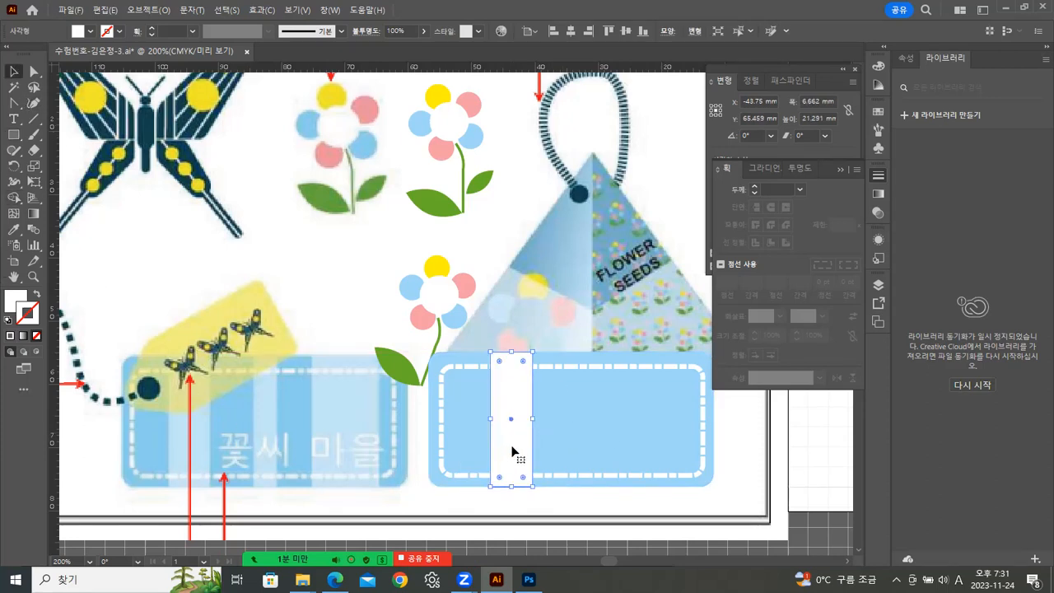
pyautogui.moveTo(511, 451); pyautogui.dragTo(570, 419)
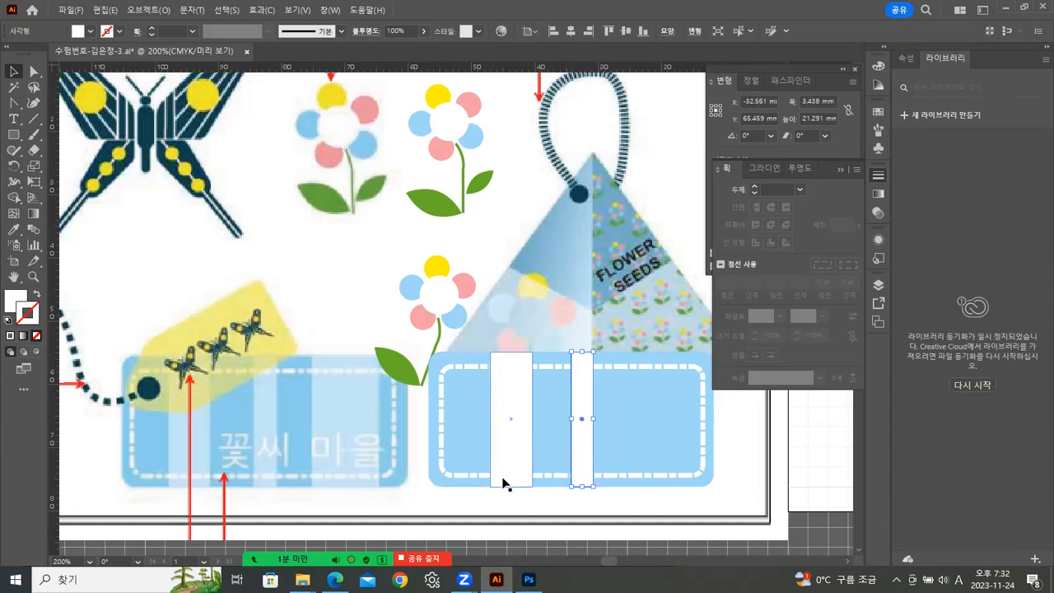
pyautogui.click(517, 451)
pyautogui.moveTo(517, 451); pyautogui.dragTo(691, 420)
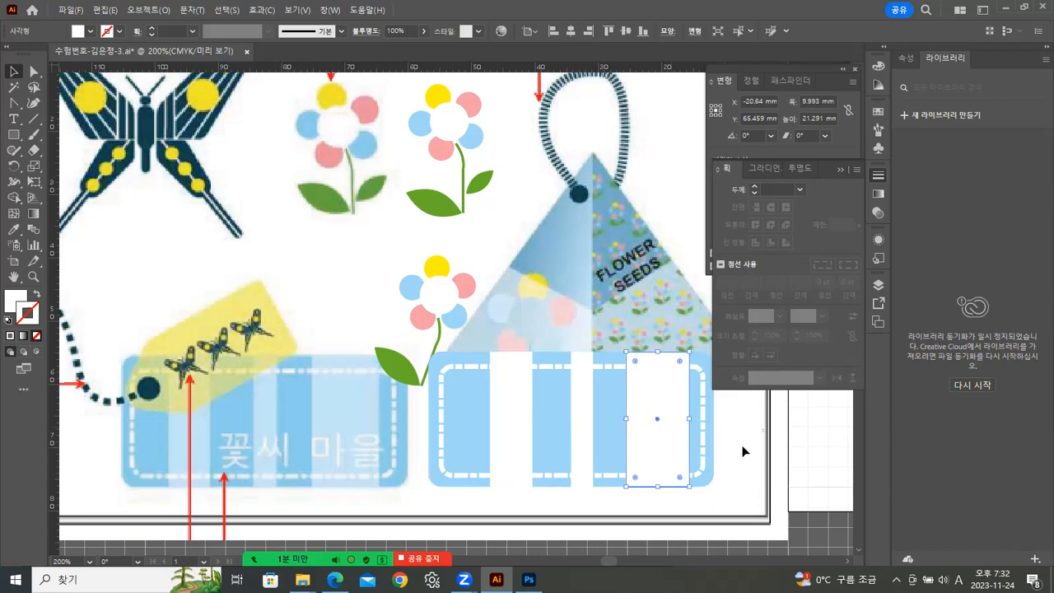
pyautogui.click(741, 451)
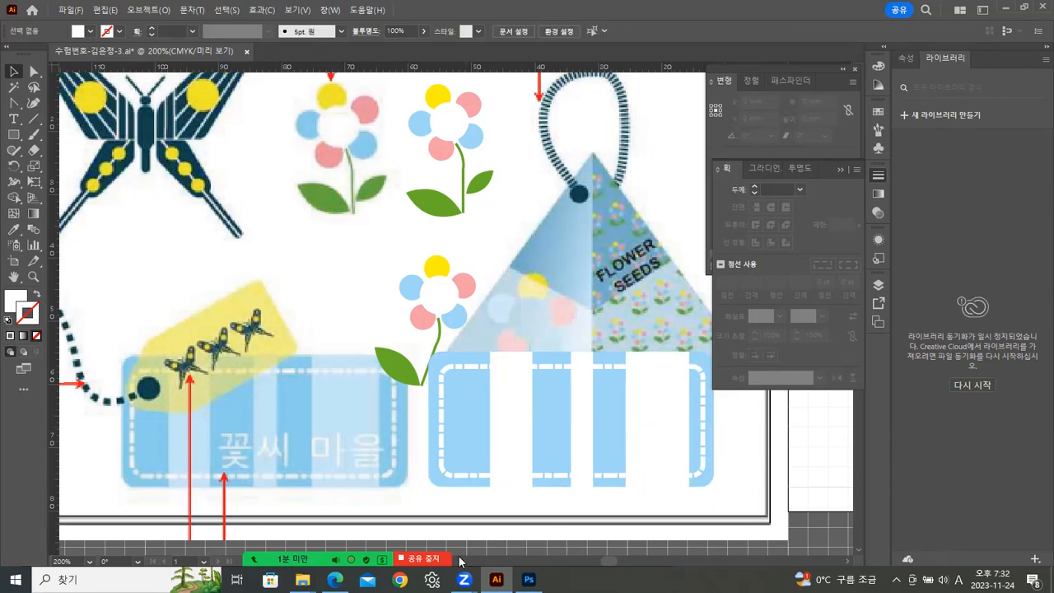